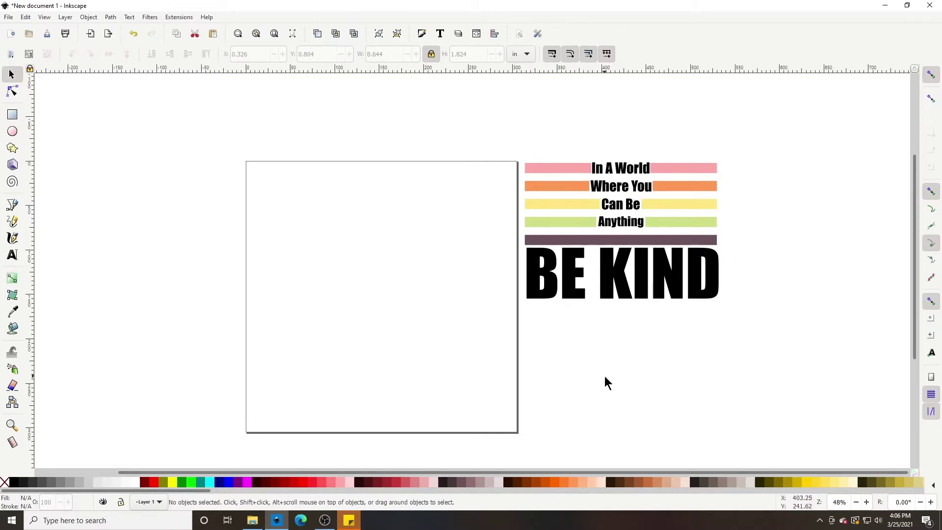
# Draw a long thin black bar near the page top and copy it into five evenly stacked 9.795 × 0.543 in bars
pyautogui.click(12, 114)
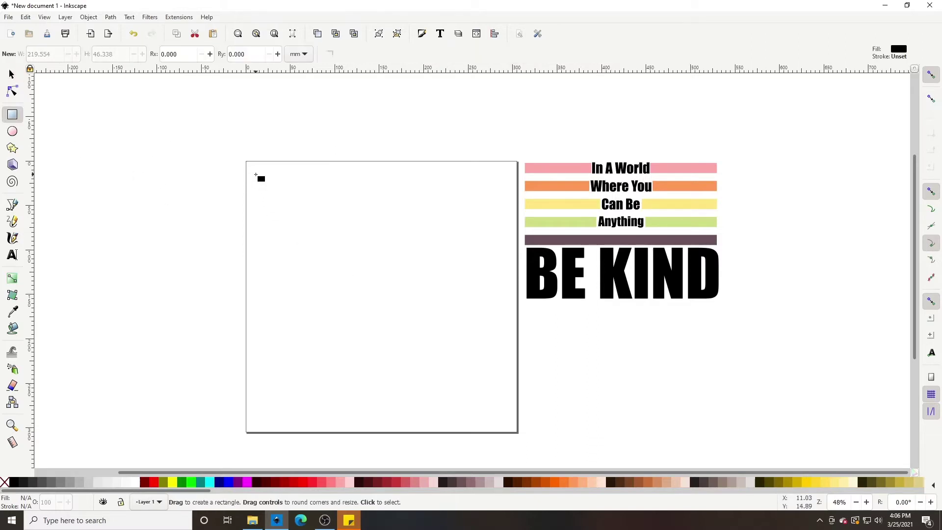
pyautogui.moveTo(255, 175)
pyautogui.mouseDown()
pyautogui.moveTo(297, 190)
pyautogui.moveTo(477, 186)
pyautogui.mouseUp()
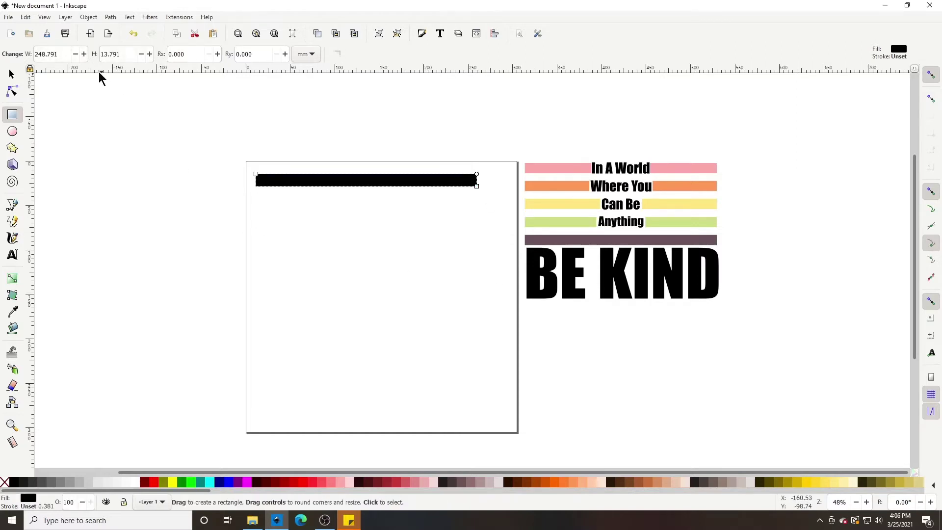
pyautogui.click(10, 74)
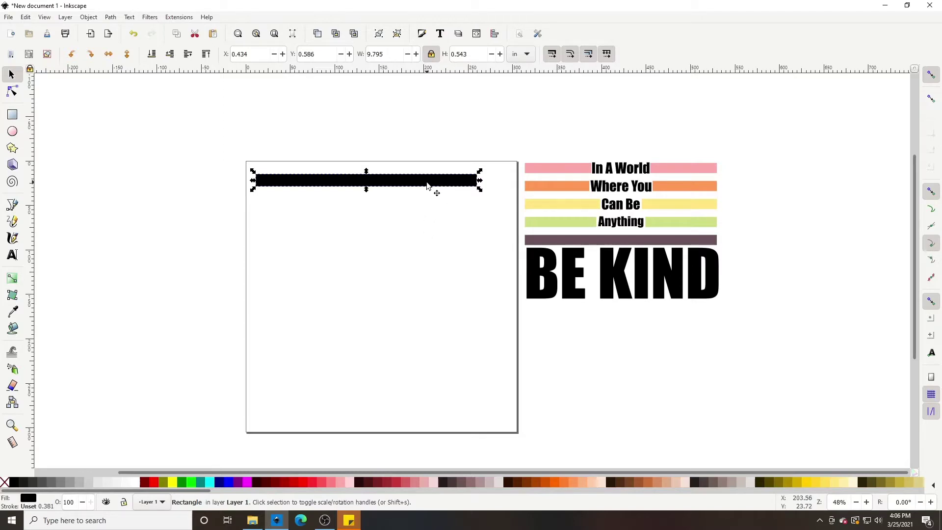
pyautogui.press('ctrl')
pyautogui.moveTo(429, 184); pyautogui.dragTo(430, 209)
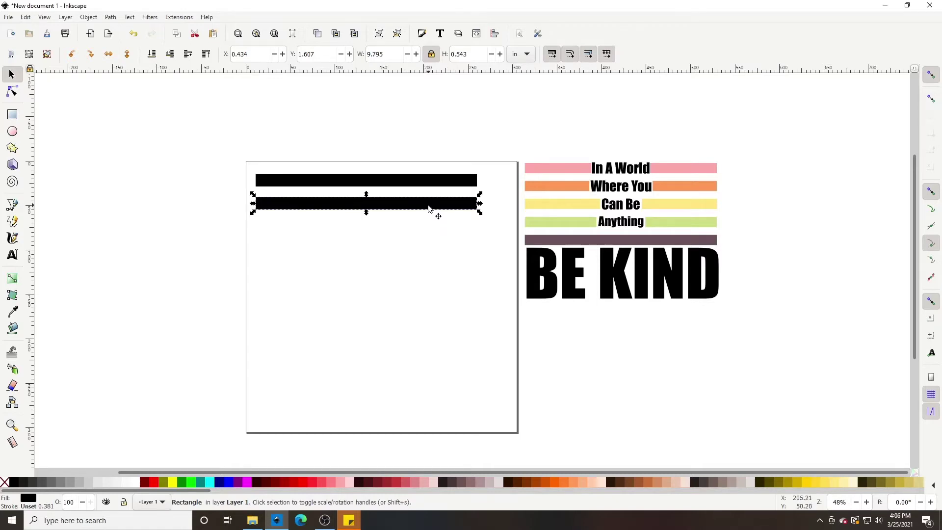
pyautogui.moveTo(432, 208); pyautogui.dragTo(432, 254)
pyautogui.hotkey('ctrl', 'd')
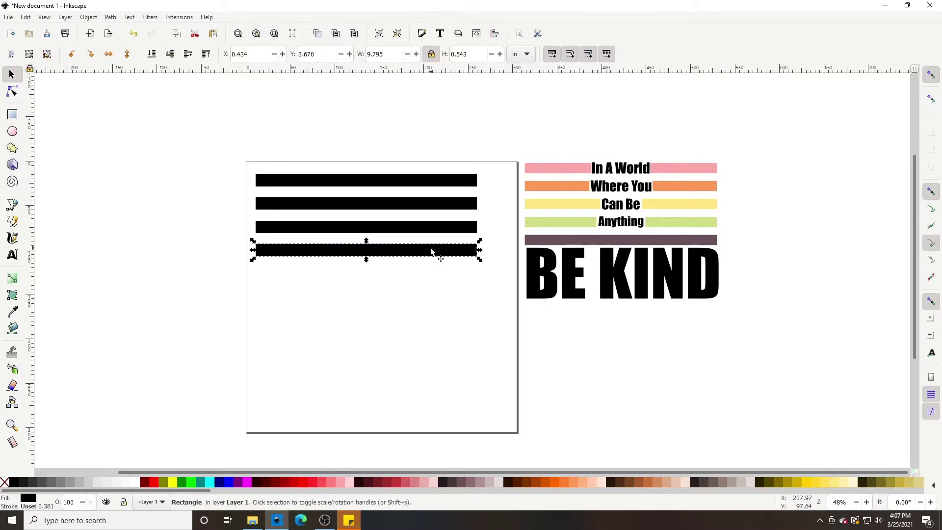
pyautogui.moveTo(431, 248); pyautogui.dragTo(432, 276)
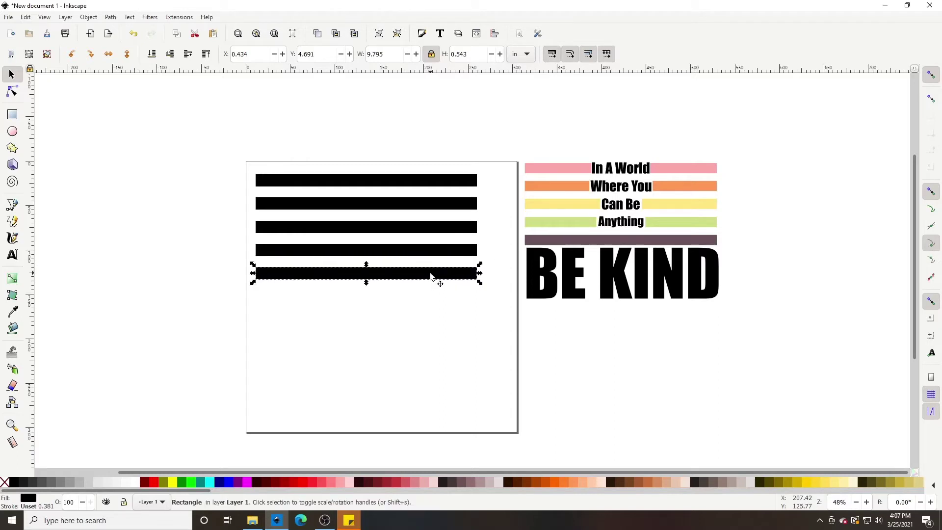
pyautogui.press('Tab')
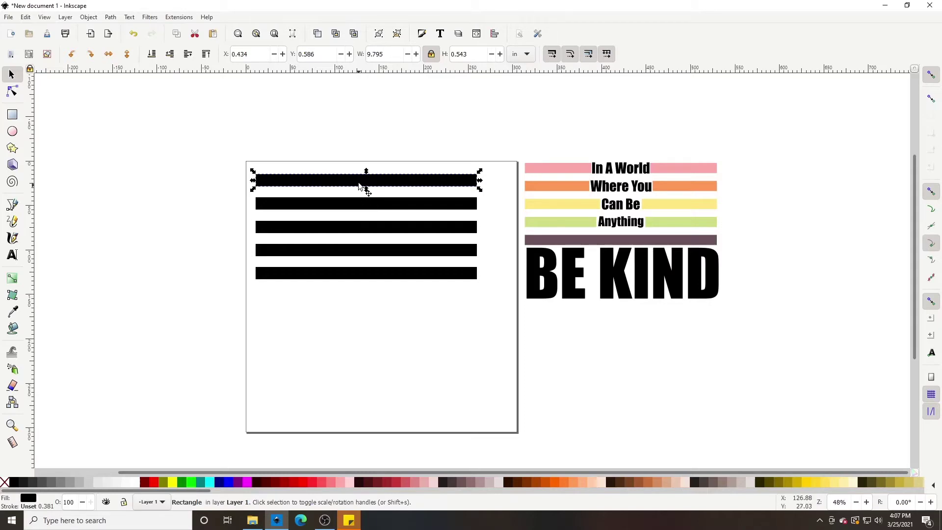
# Colour the top bar pink and the second bar orange, picked from the reference stripes
pyautogui.click(13, 311)
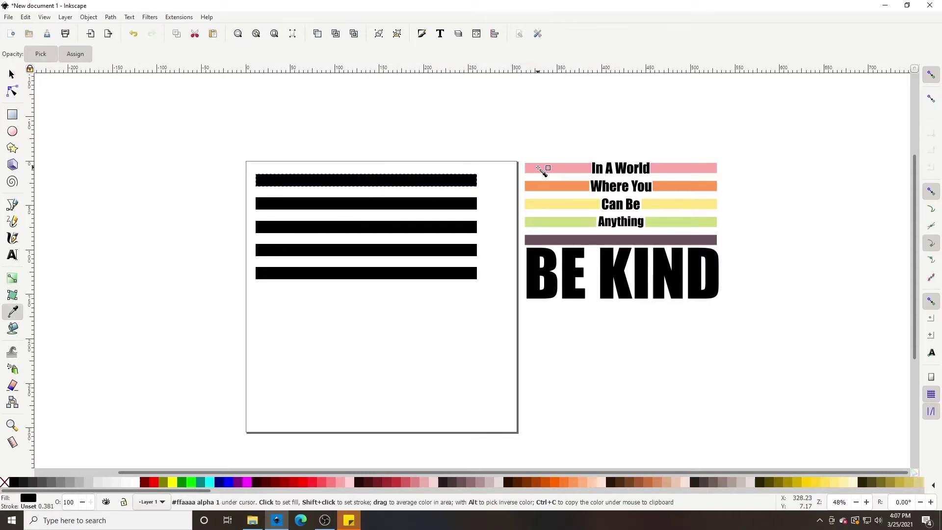
pyautogui.click(541, 170)
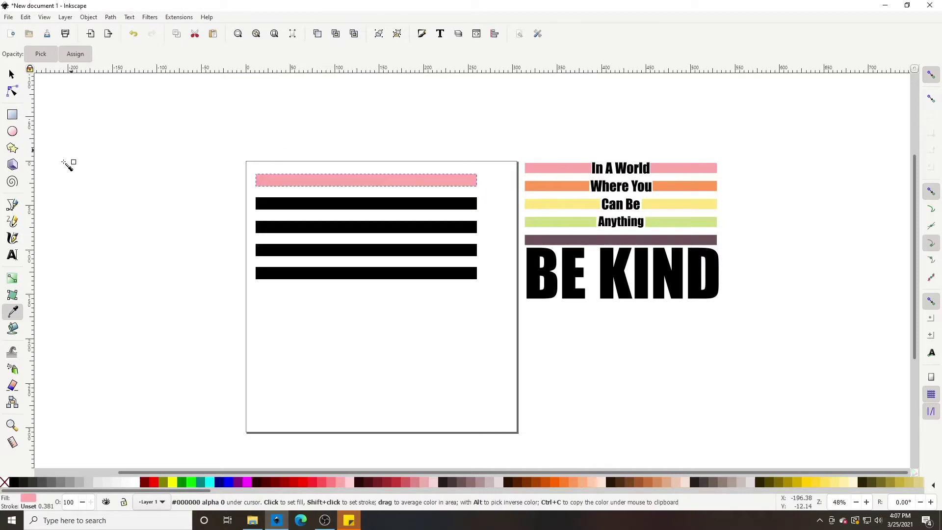
pyautogui.click(11, 74)
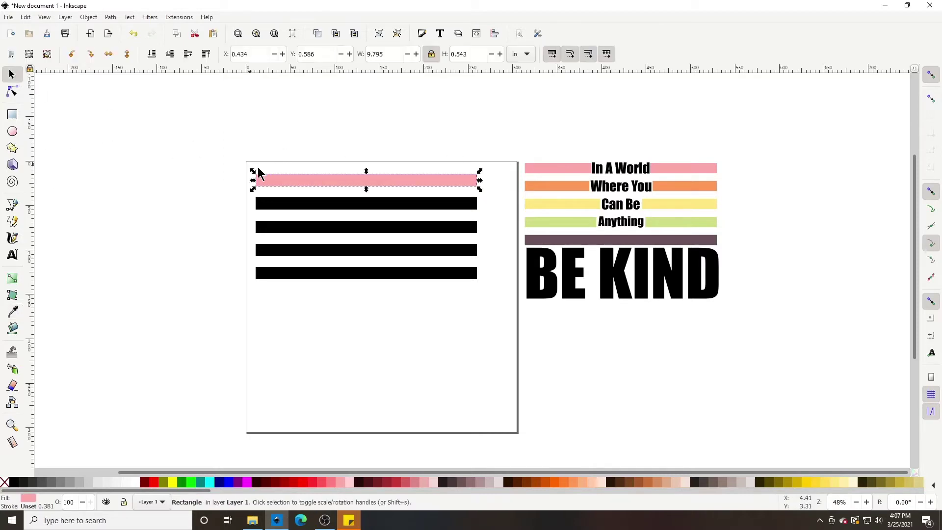
pyautogui.click(292, 204)
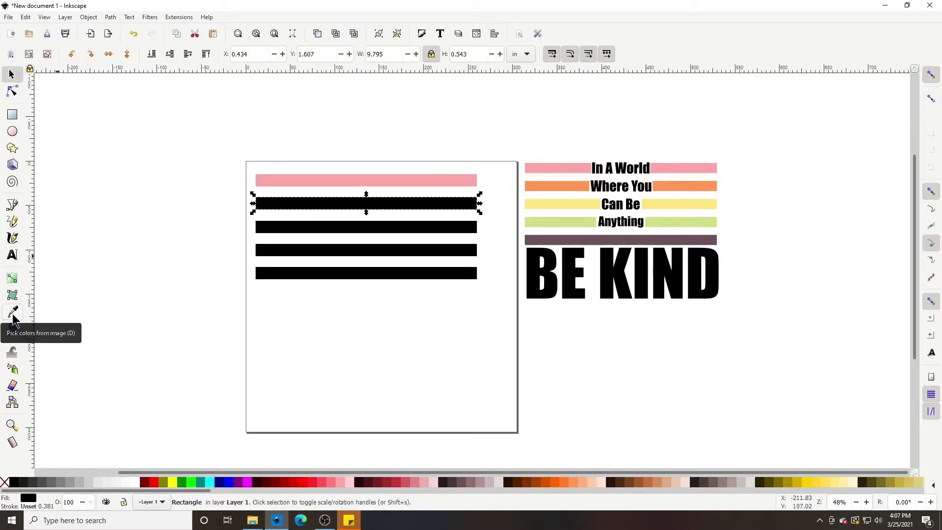
pyautogui.click(13, 317)
pyautogui.click(545, 187)
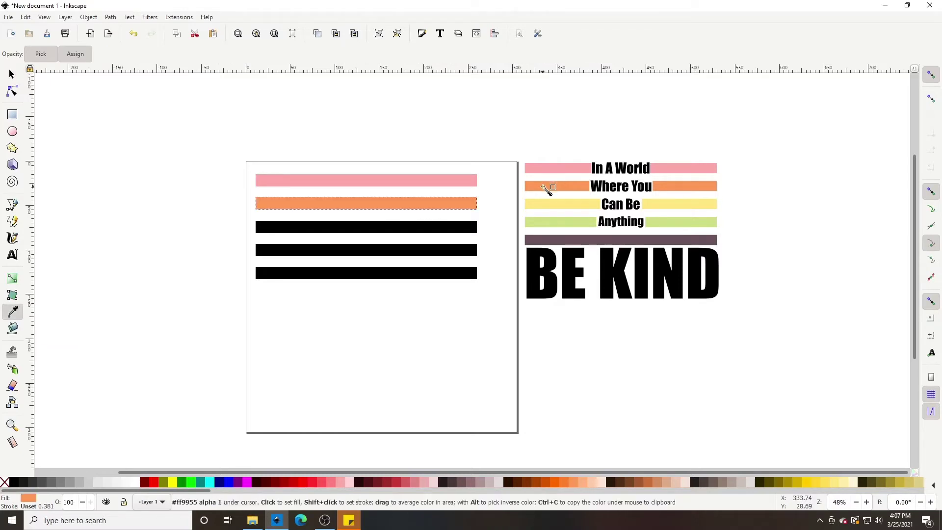
# Colour the third bar yellow and the fourth bar light green from the reference
pyautogui.click(11, 76)
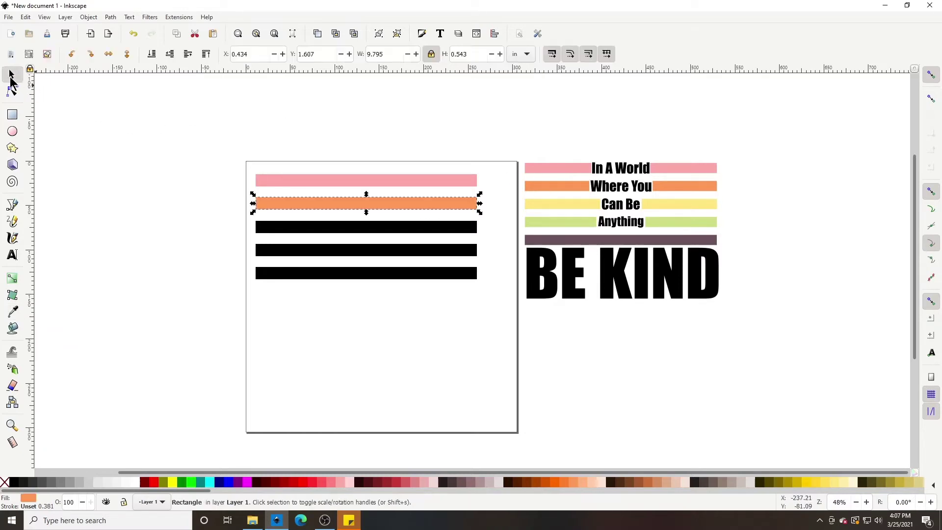
pyautogui.click(304, 228)
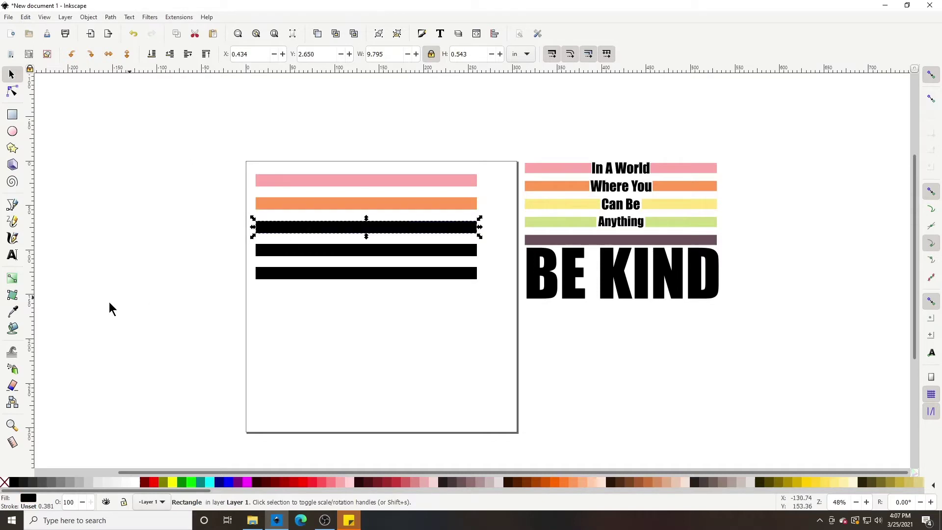
pyautogui.click(13, 312)
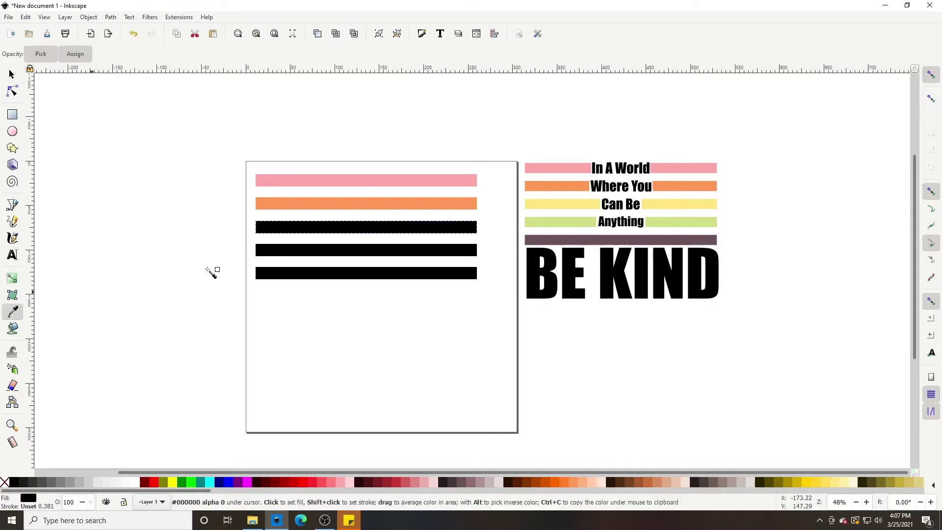
pyautogui.click(554, 205)
pyautogui.click(12, 74)
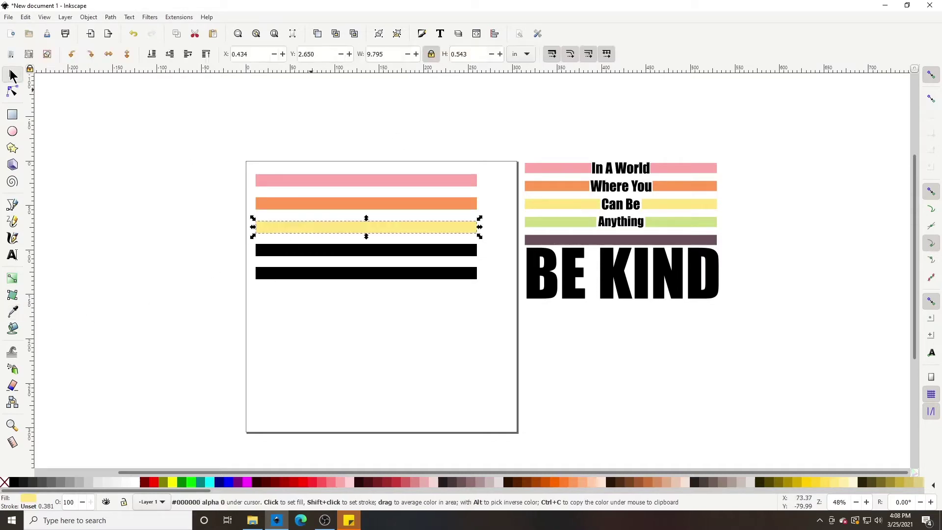
pyautogui.click(316, 253)
pyautogui.click(13, 312)
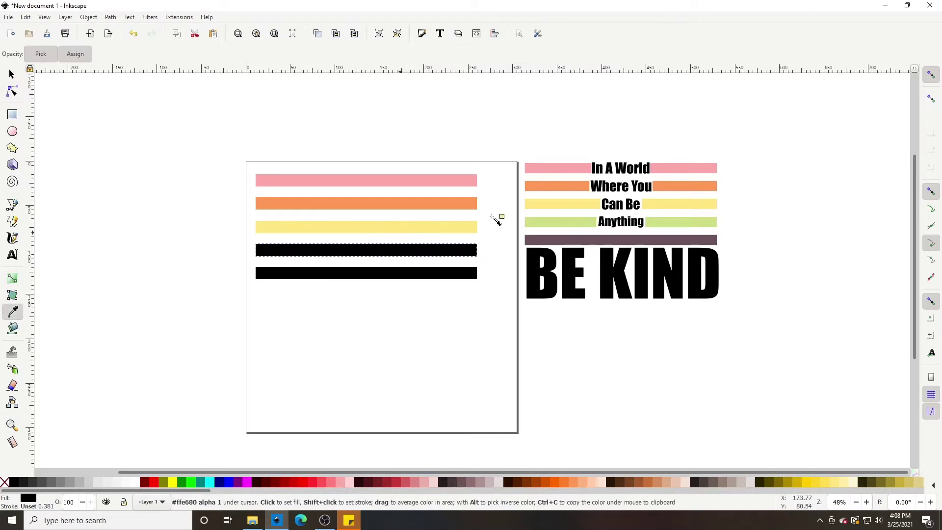
pyautogui.click(562, 224)
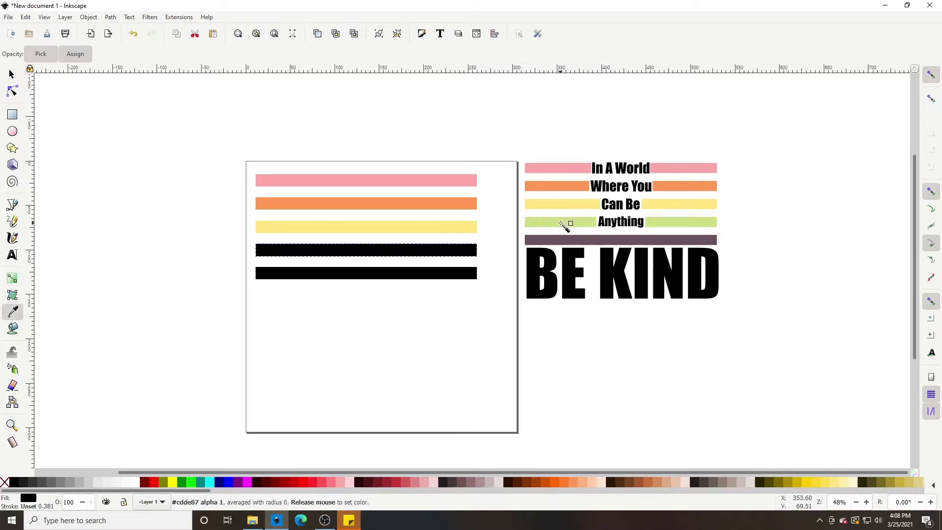
# Give the bottom bar the dark mauve reference colour and deselect everything
pyautogui.click(12, 75)
pyautogui.click(271, 274)
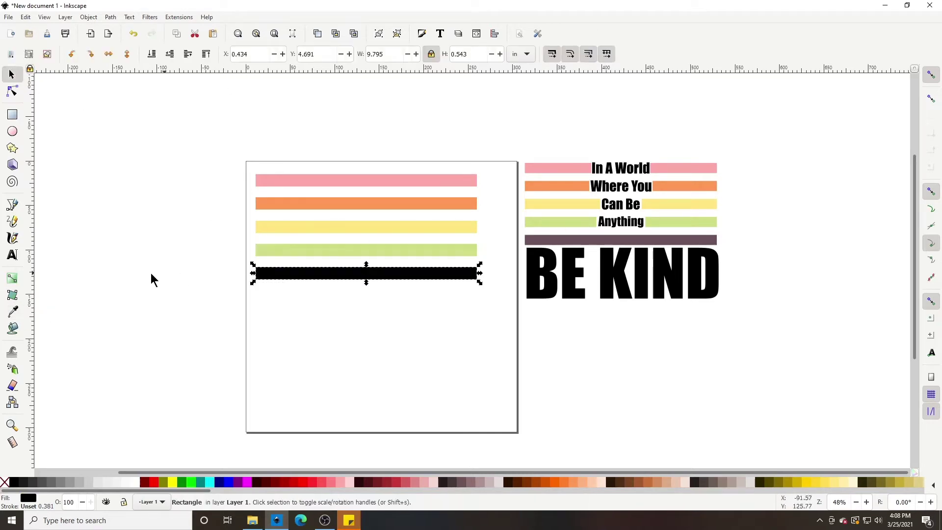
pyautogui.click(13, 311)
pyautogui.click(576, 242)
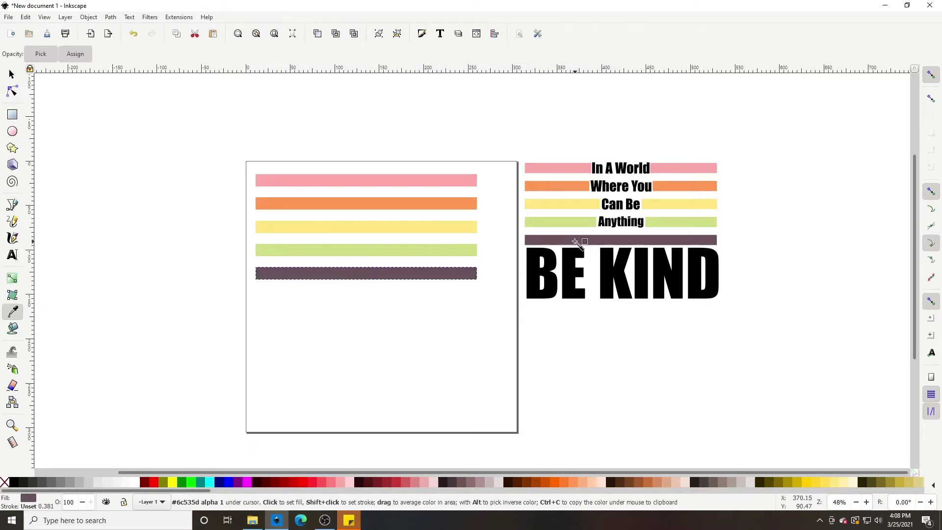
pyautogui.click(11, 75)
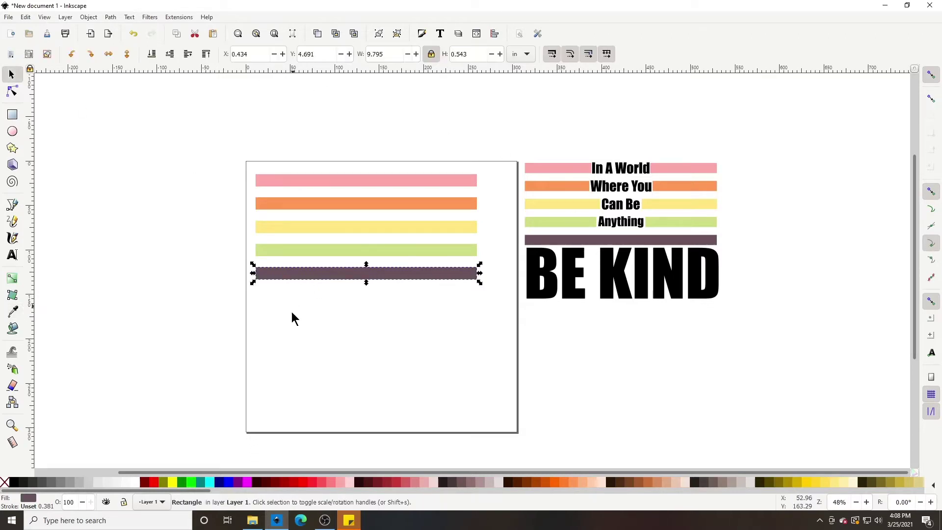
pyautogui.click(319, 336)
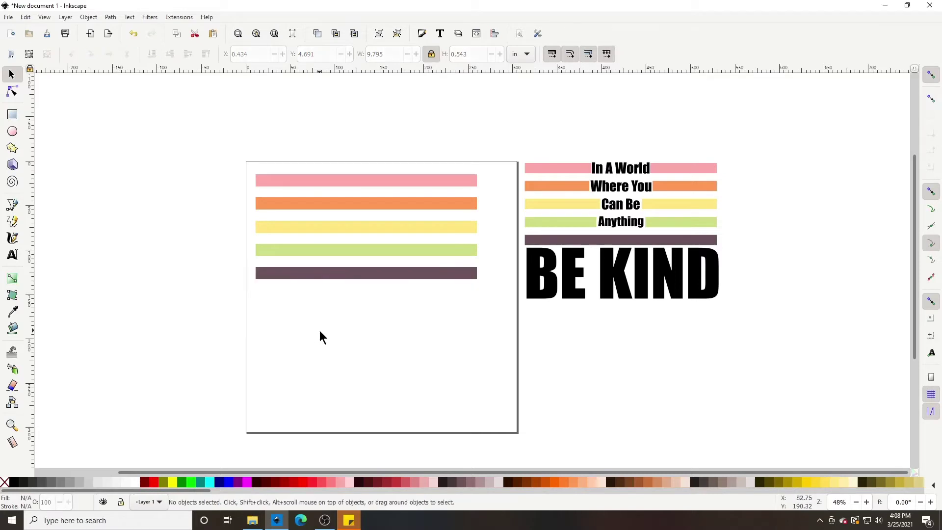
# Type the stacked text lines 'In A World', 'Where You' and 'Can Be' below the stripes
pyautogui.click(13, 255)
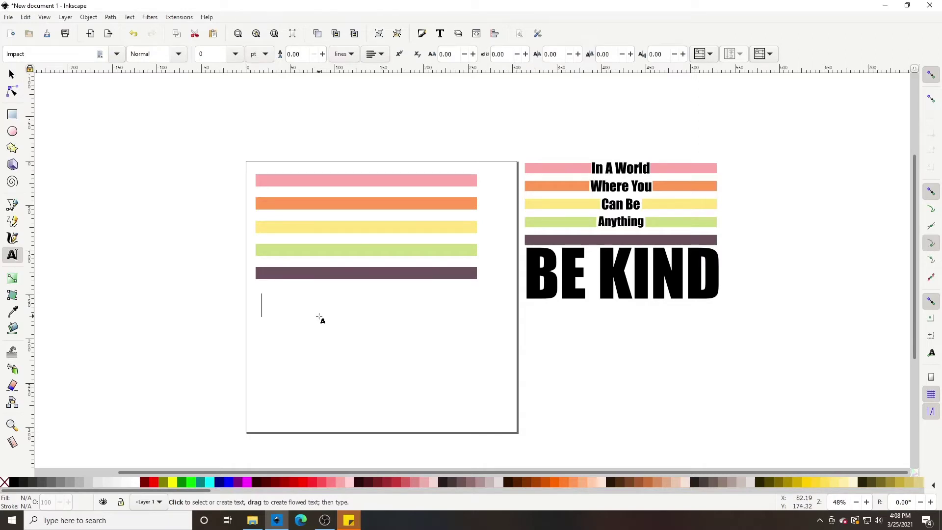
pyautogui.write('In A Wrold')
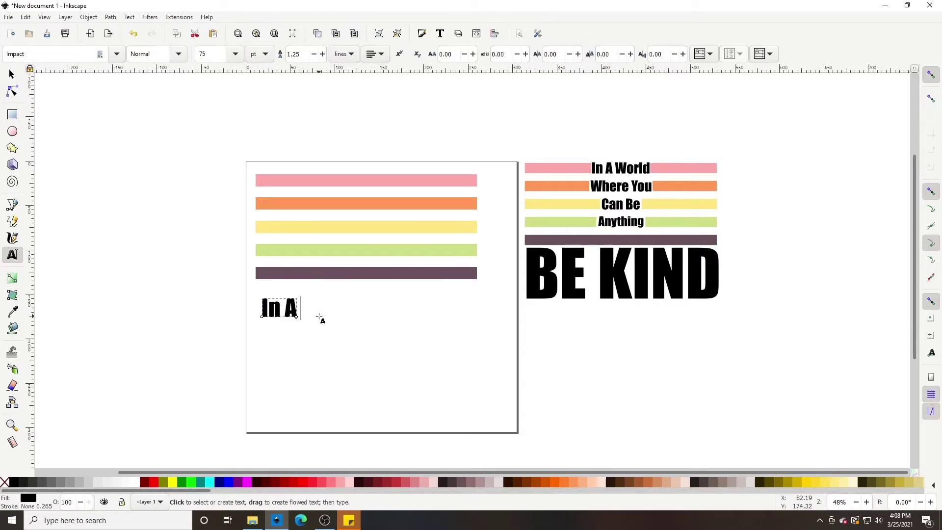
pyautogui.press('BackSpace')
pyautogui.press('BackSpace')
pyautogui.press('BackSpace')
pyautogui.press('BackSpace')
pyautogui.write('orld')
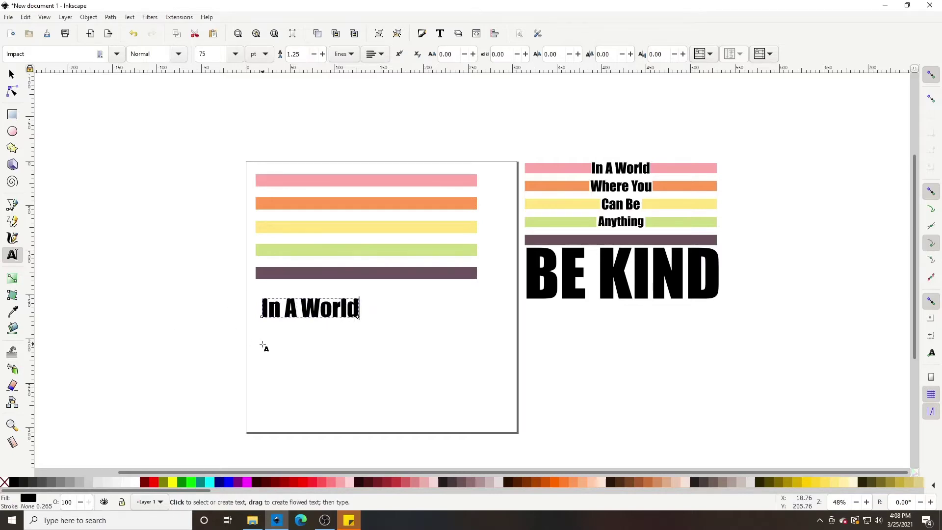
pyautogui.click(254, 343)
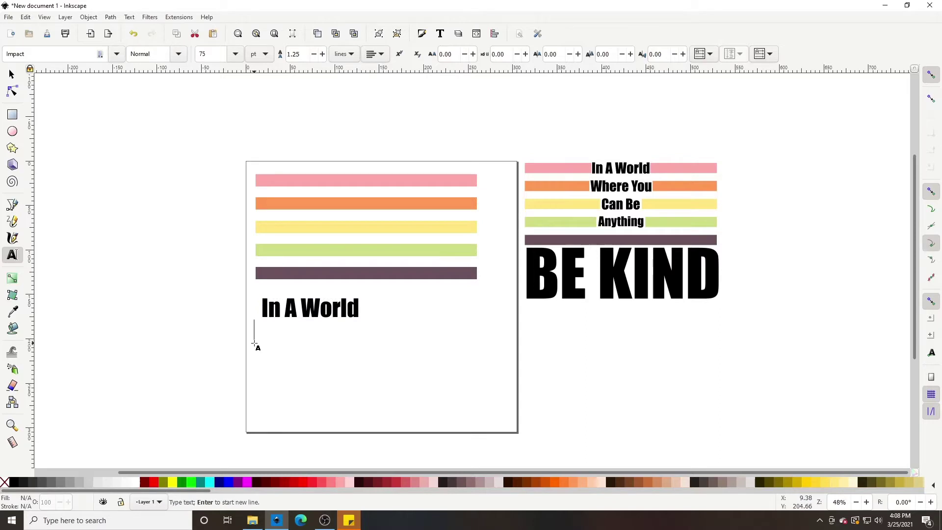
pyautogui.write('Where ')
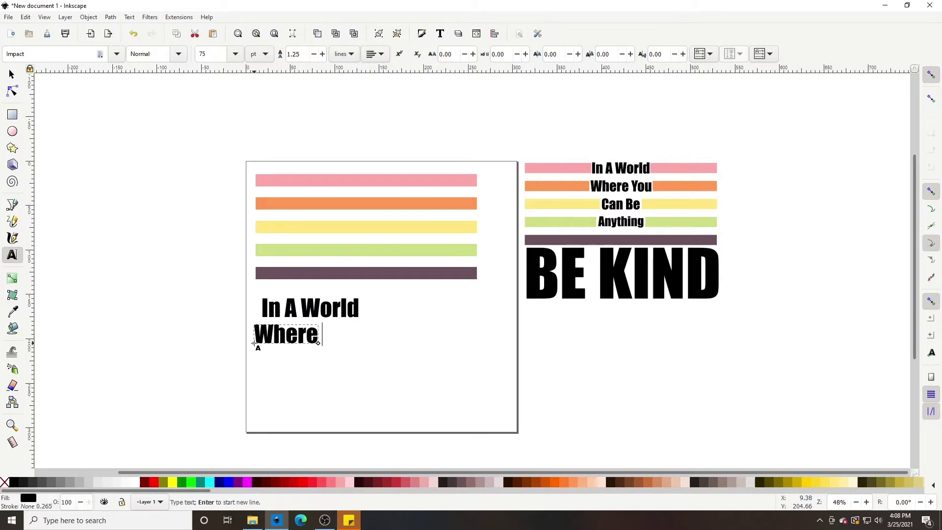
pyautogui.write('You')
pyautogui.press('Escape')
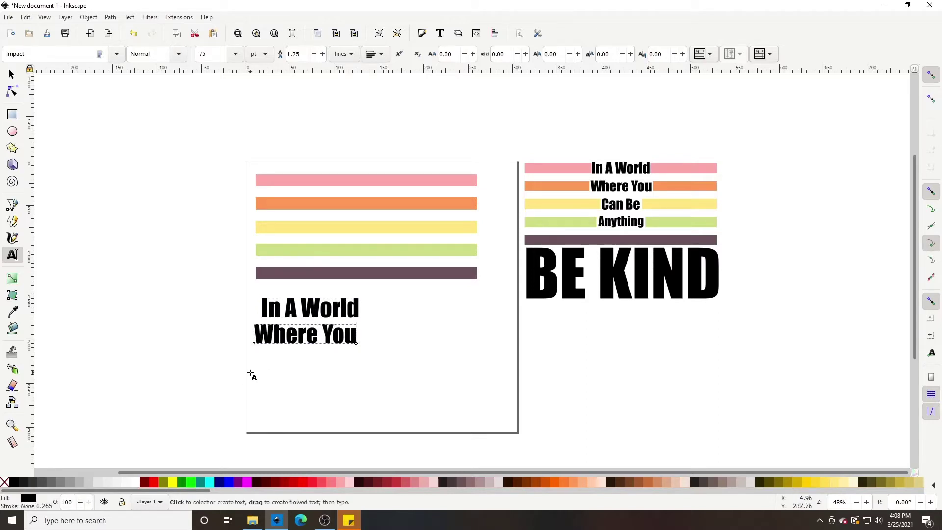
pyautogui.click(256, 364)
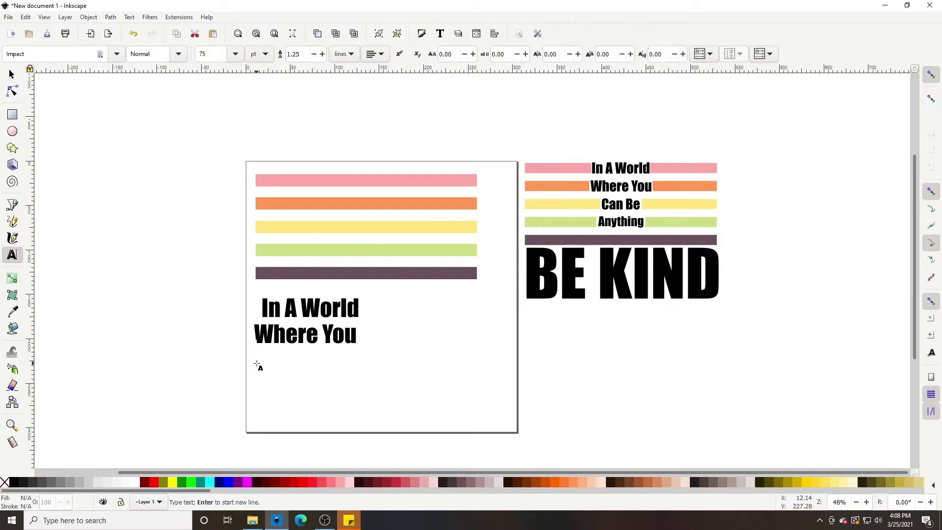
pyautogui.write('Can Be')
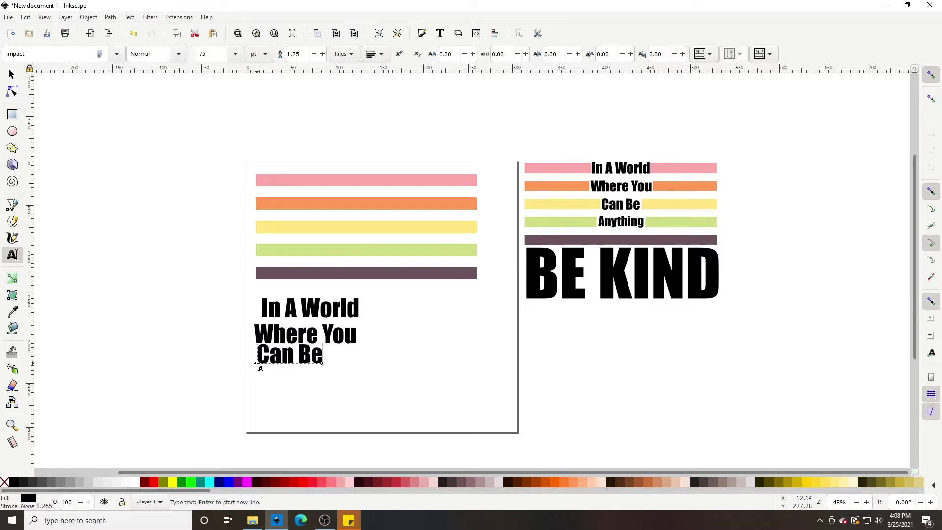
pyautogui.press('Escape')
# Add the lines 'Anything' and 'Be Kind' beneath 'Can Be'
pyautogui.click(258, 387)
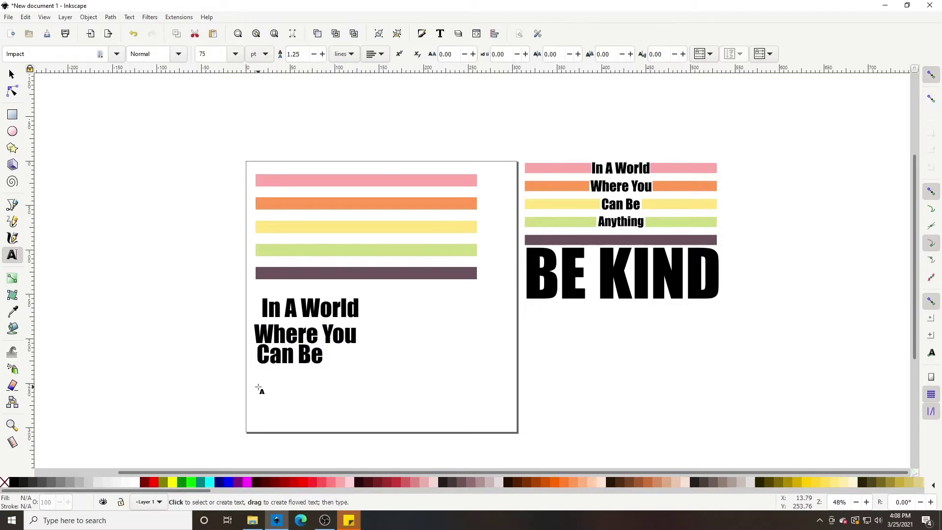
pyautogui.write('Anything')
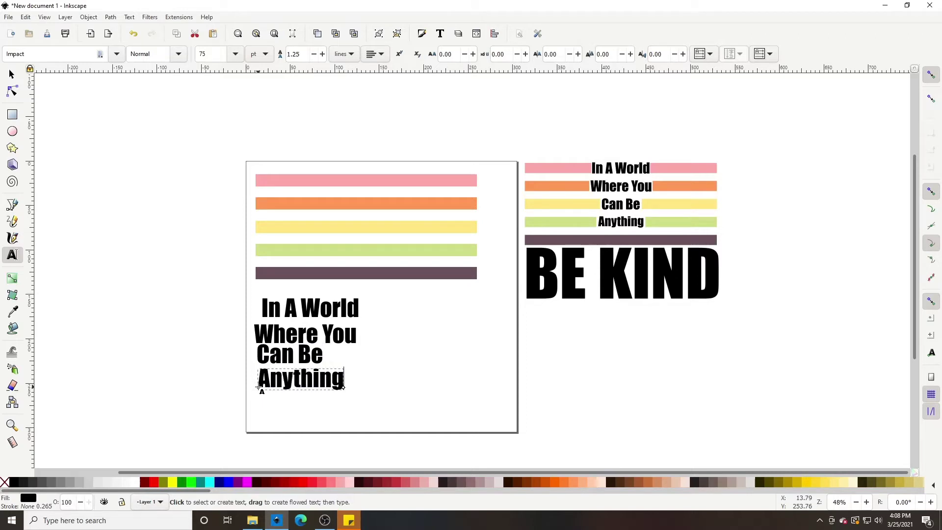
pyautogui.press('Escape')
pyautogui.click(262, 408)
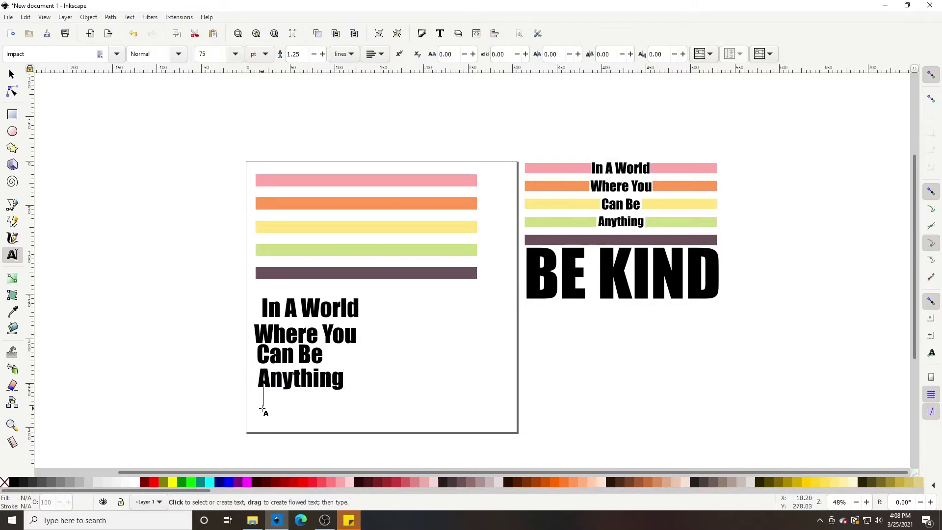
pyautogui.write('Be k')
pyautogui.press('BackSpace')
pyautogui.write('K')
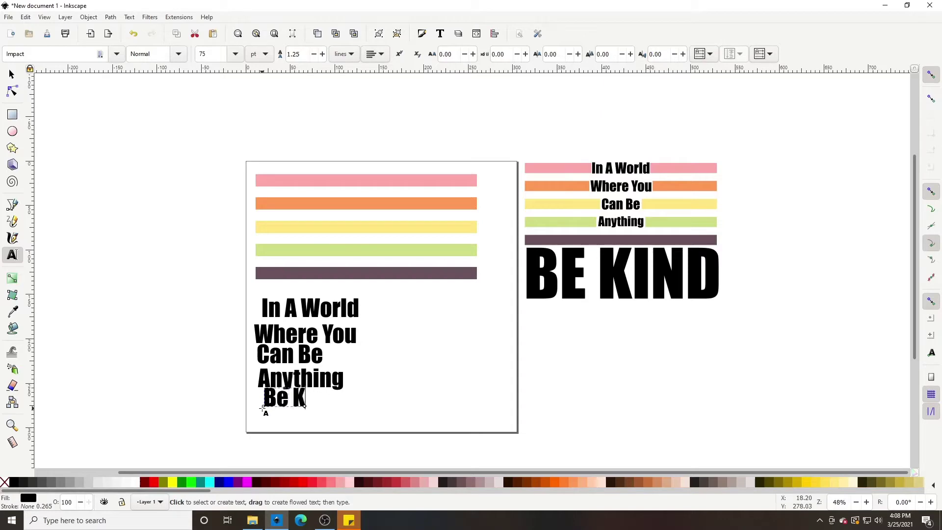
pyautogui.write('ind')
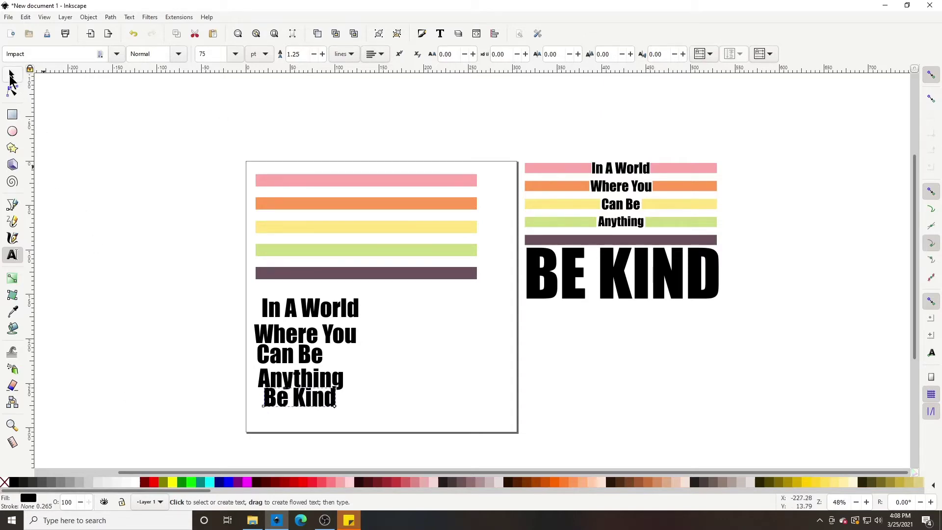
pyautogui.click(11, 75)
pyautogui.click(311, 313)
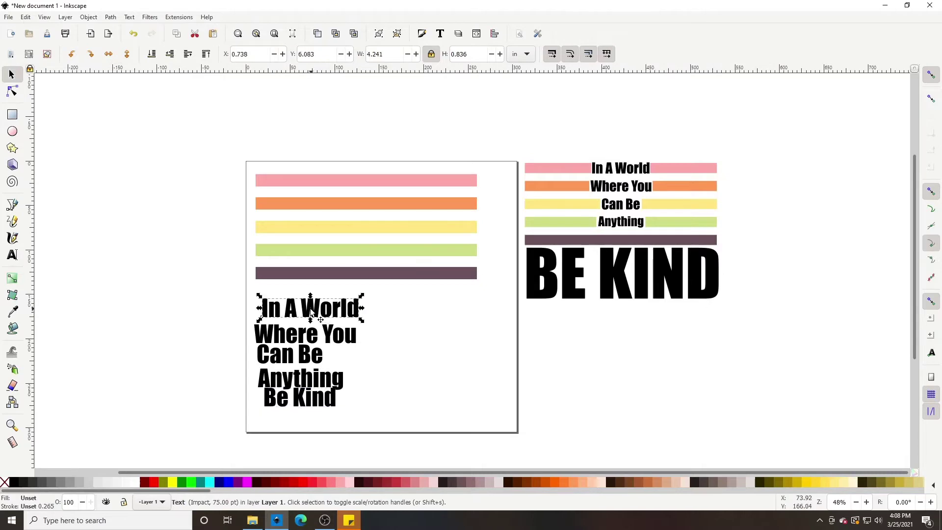
# Move 'In A World' onto the pink bar and resize it to 0.54 in tall
pyautogui.moveTo(310, 312); pyautogui.dragTo(366, 180)
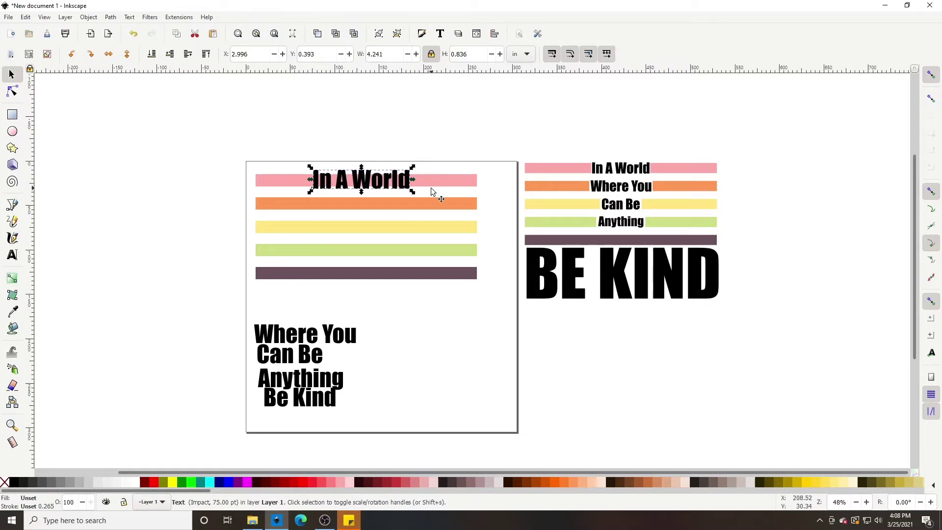
pyautogui.click(432, 186)
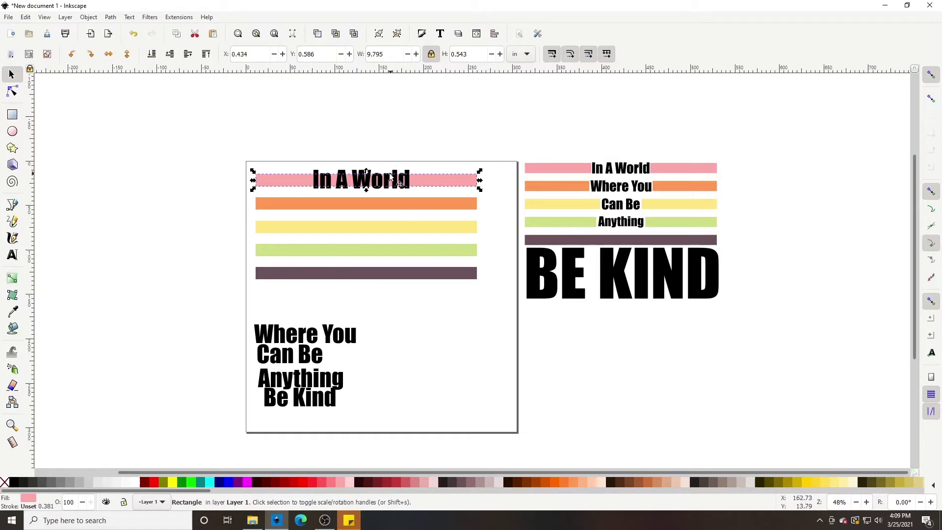
pyautogui.click(374, 139)
pyautogui.press('Tab')
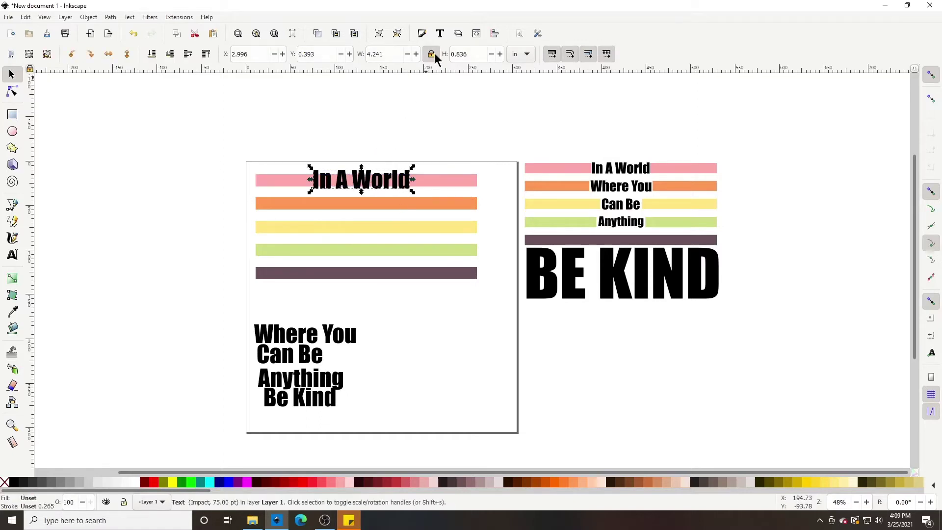
pyautogui.click(473, 55)
pyautogui.write('0.5')
pyautogui.press('Return')
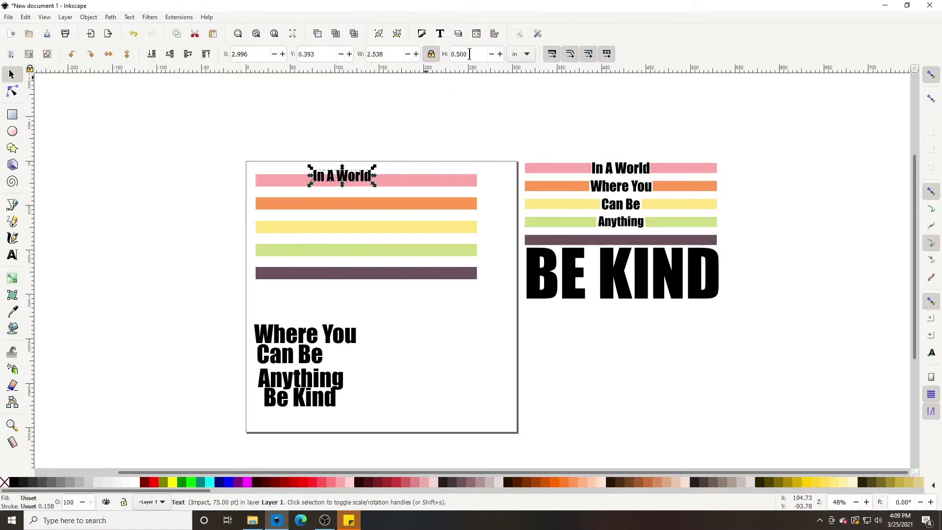
pyautogui.moveTo(347, 183); pyautogui.dragTo(373, 183)
pyautogui.doubleClick(462, 54)
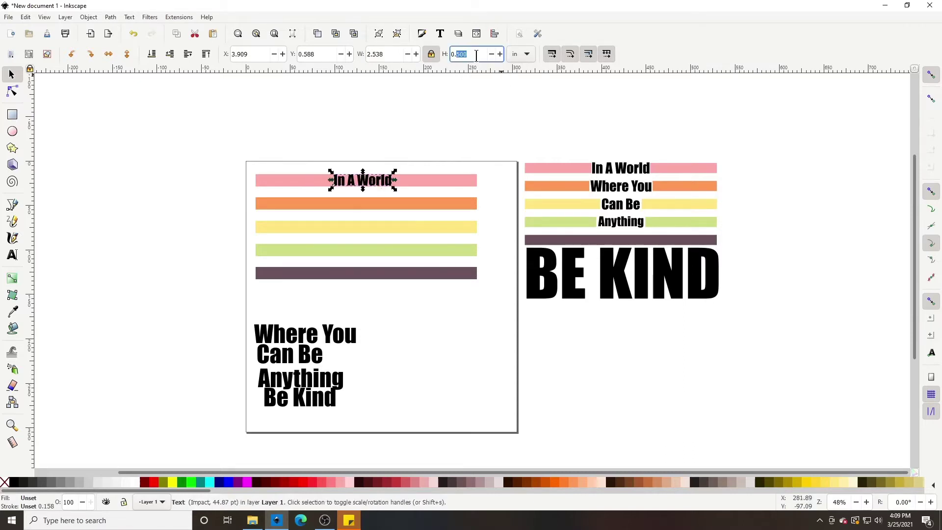
pyautogui.press('BackSpace')
pyautogui.write('54')
pyautogui.press('Return')
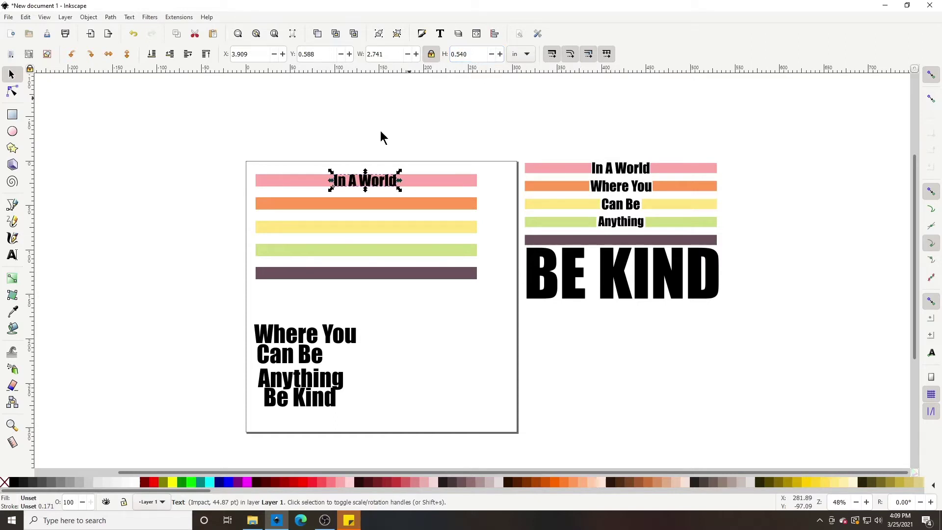
pyautogui.click(287, 322)
# Shrink 'Where You', 'Can Be' and 'Anything' to 0.54 in tall each
pyautogui.click(289, 334)
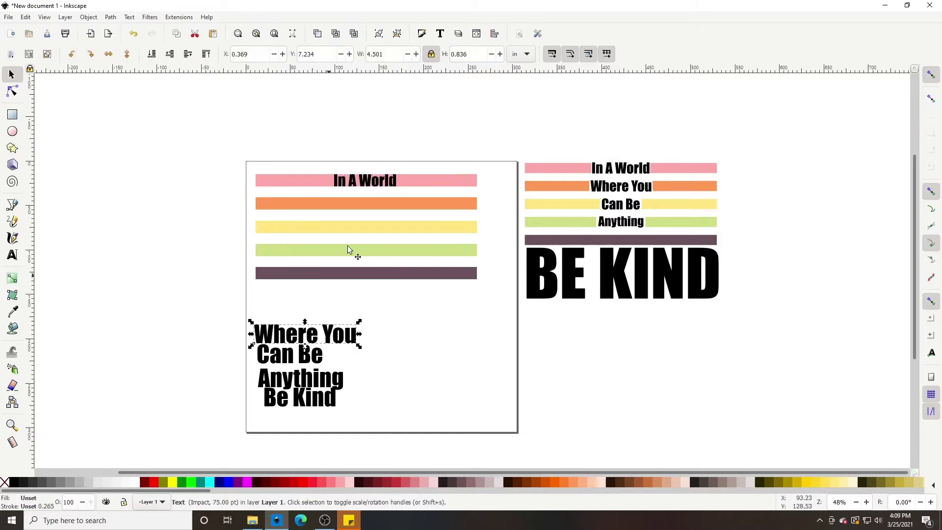
pyautogui.doubleClick(461, 54)
pyautogui.press('Return')
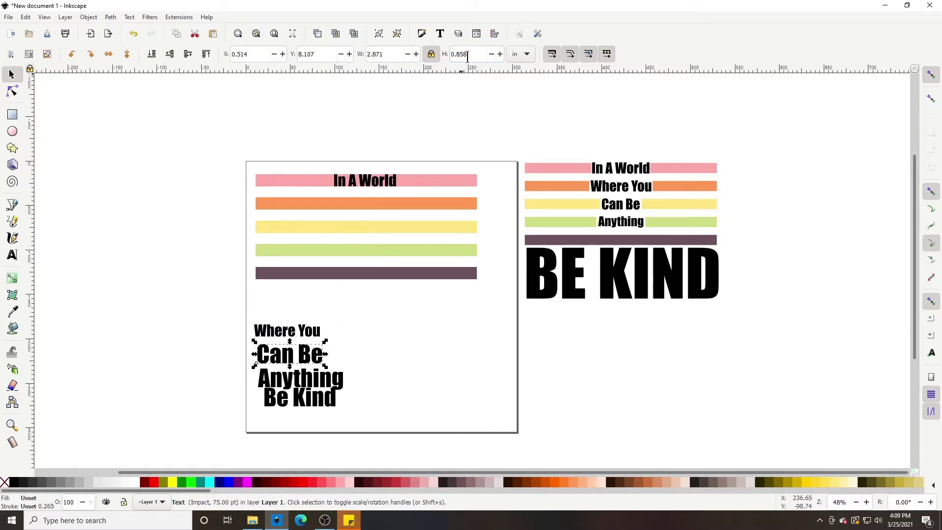
pyautogui.doubleClick(470, 53)
pyautogui.write('54')
pyautogui.press('Return')
pyautogui.scroll(-1, 379, 151)
pyautogui.click(303, 356)
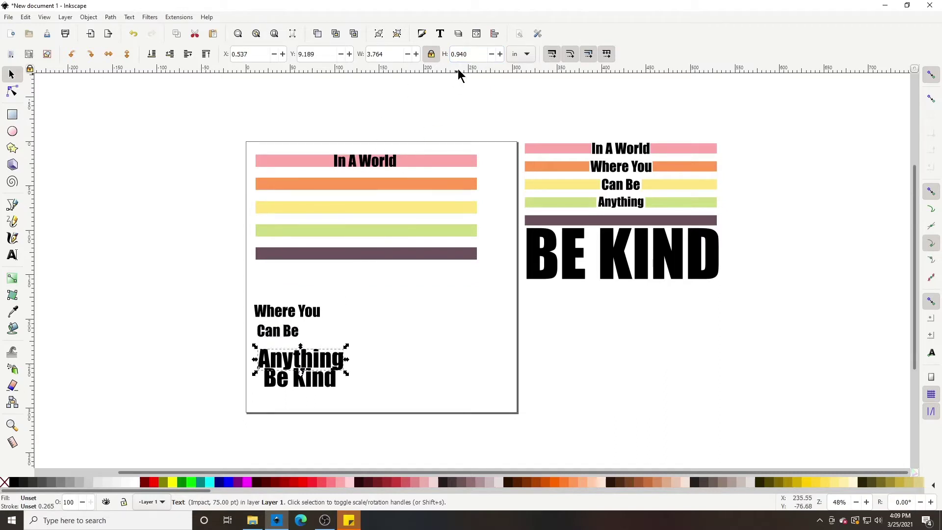
pyautogui.doubleClick(471, 53)
pyautogui.write('54')
pyautogui.press('Return')
pyautogui.click(296, 391)
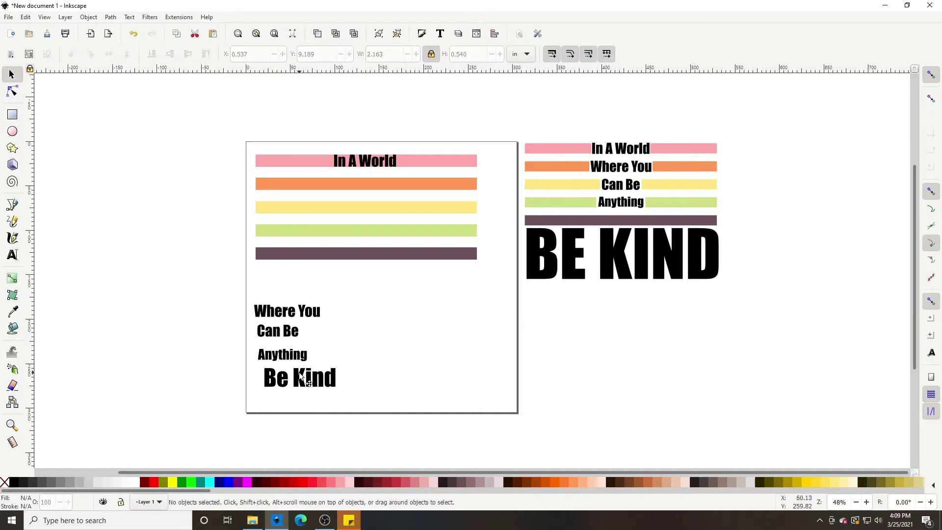
pyautogui.click(308, 381)
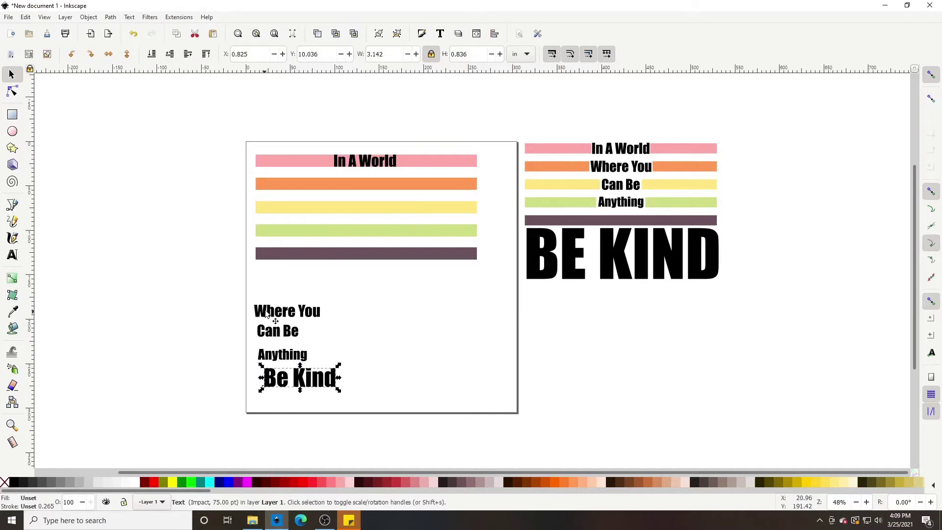
# Move 'Where You', 'Can Be', 'Anything' onto the orange, yellow, green bars and 'Be Kind' below purple
pyautogui.click(287, 313)
pyautogui.moveTo(287, 313); pyautogui.dragTo(362, 181)
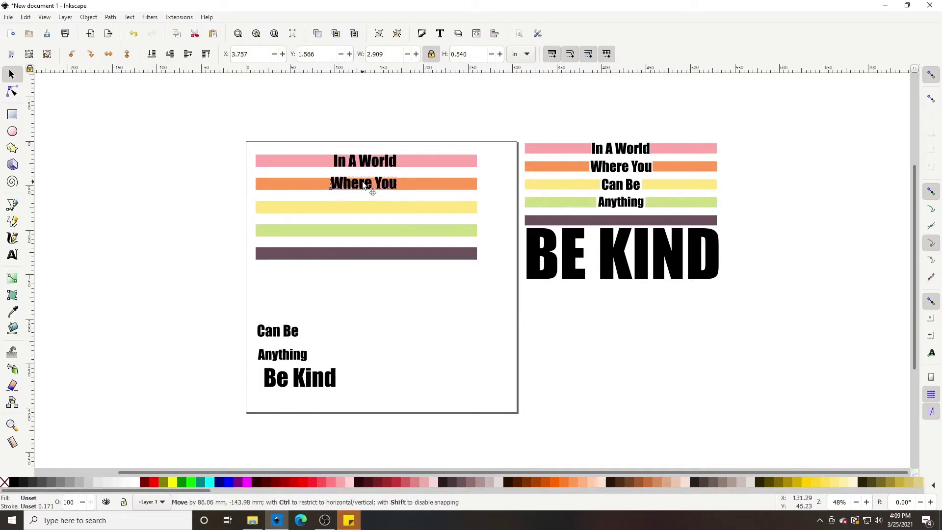
pyautogui.moveTo(287, 339); pyautogui.dragTo(381, 212)
pyautogui.moveTo(288, 356); pyautogui.dragTo(368, 232)
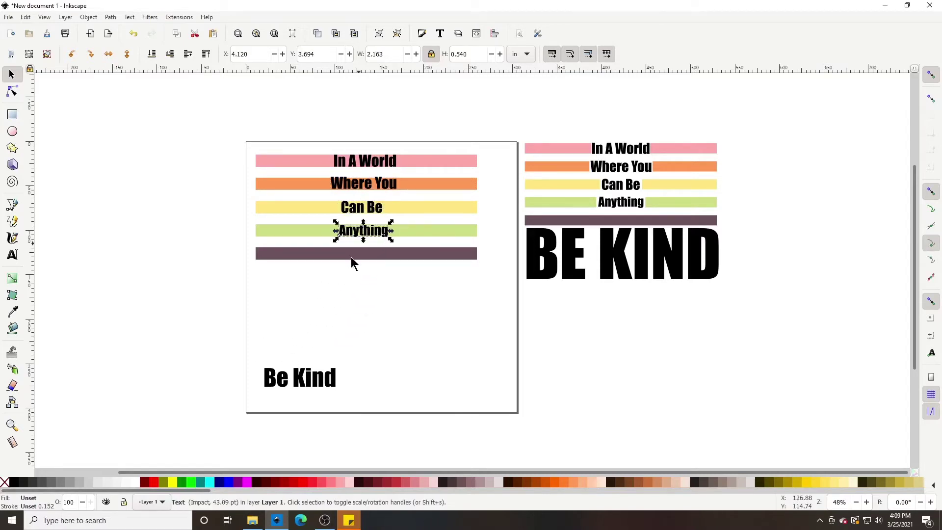
pyautogui.moveTo(302, 385); pyautogui.dragTo(361, 283)
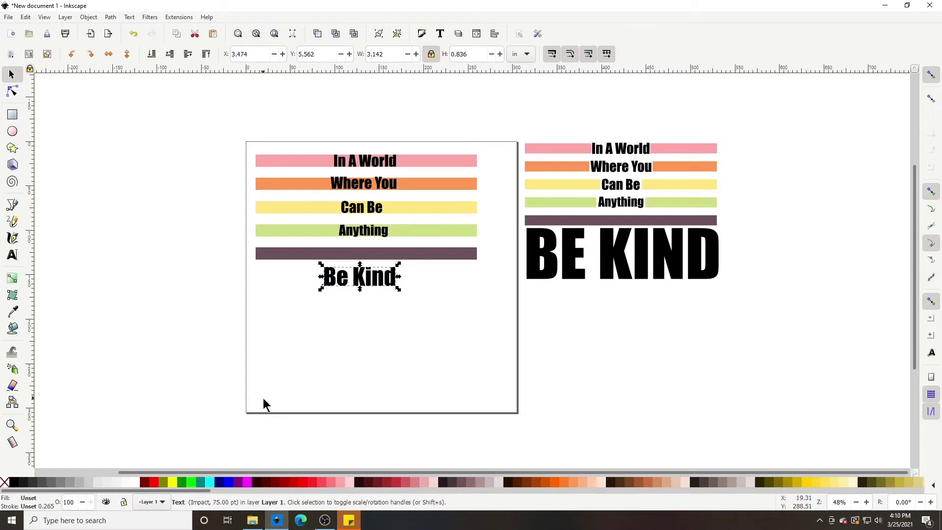
pyautogui.click(371, 257)
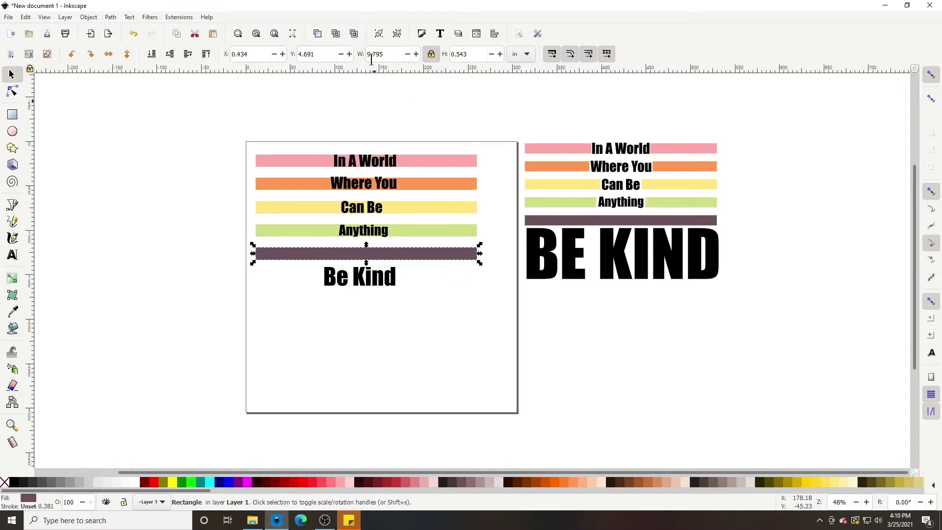
# Widen 'Be Kind' to 9.7 in and line it up under the bars' left edge
pyautogui.click(363, 283)
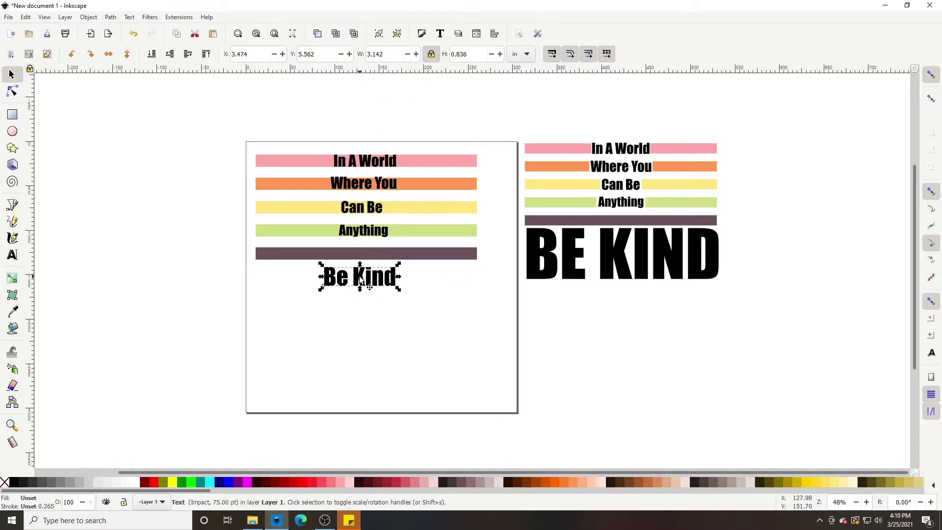
pyautogui.click(394, 58)
pyautogui.write('9.7')
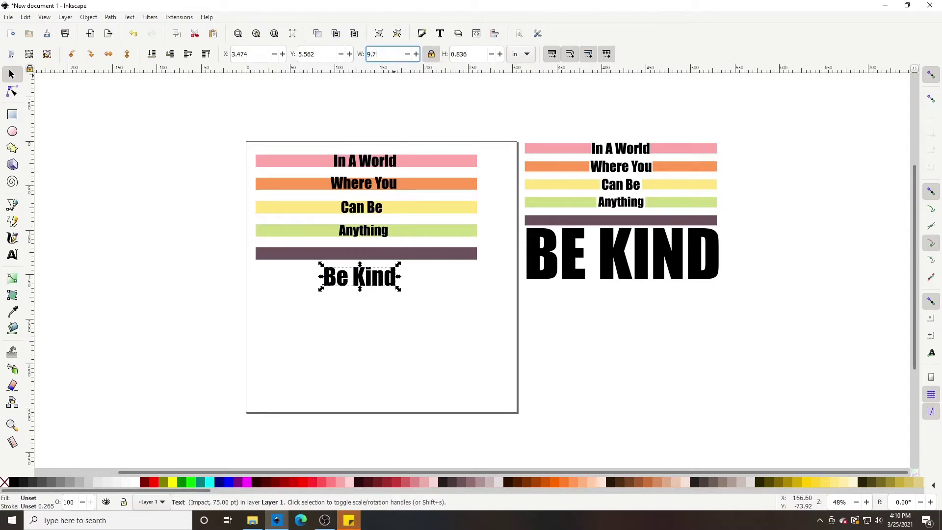
pyautogui.press('Return')
pyautogui.moveTo(420, 314); pyautogui.dragTo(365, 298)
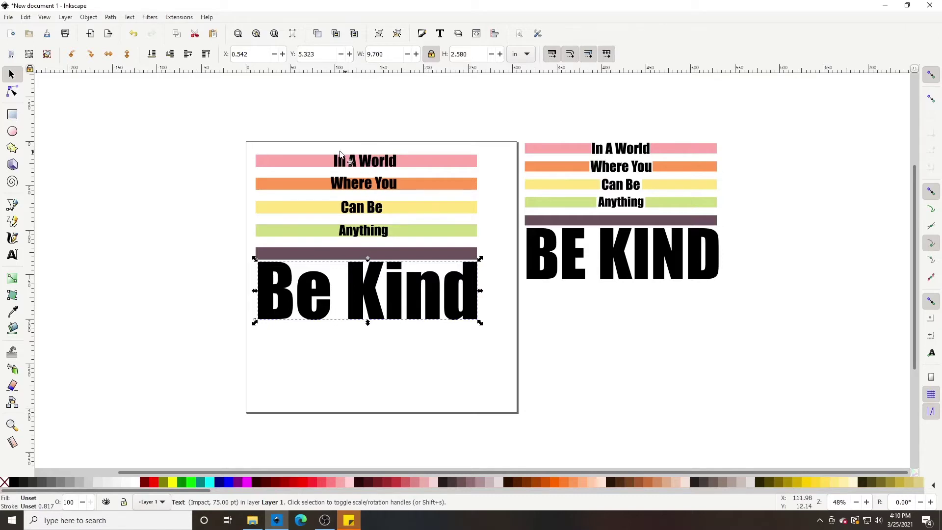
# Move the reference design further right and zoom out to see the whole page
pyautogui.moveTo(631, 208); pyautogui.dragTo(750, 188)
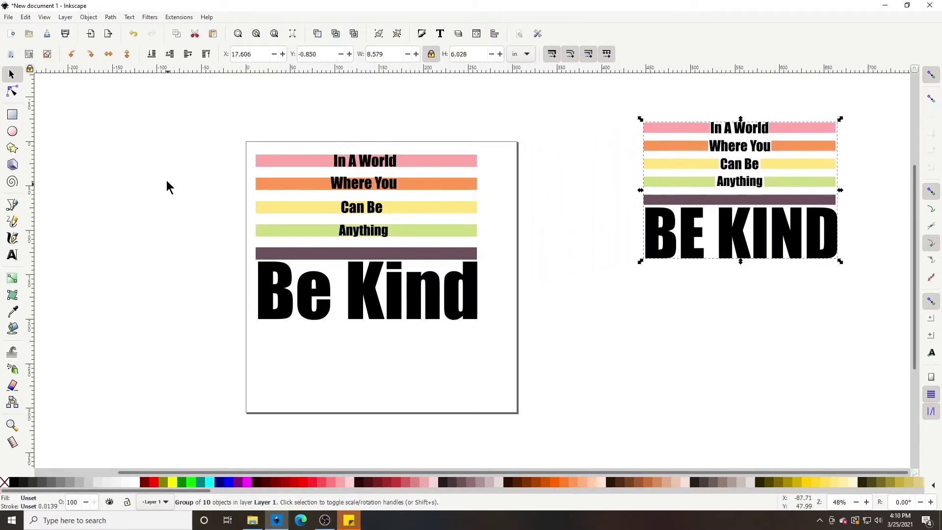
pyautogui.moveTo(189, 116); pyautogui.dragTo(564, 352)
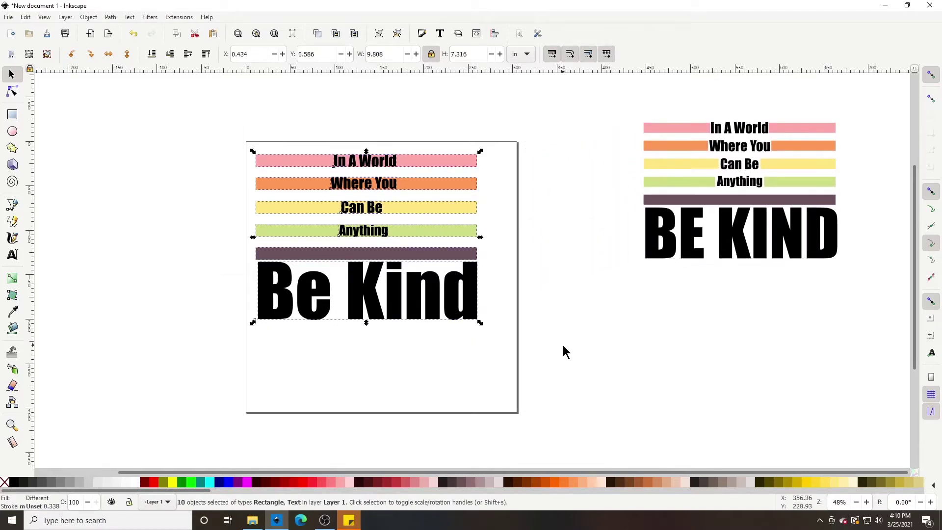
pyautogui.press('3')
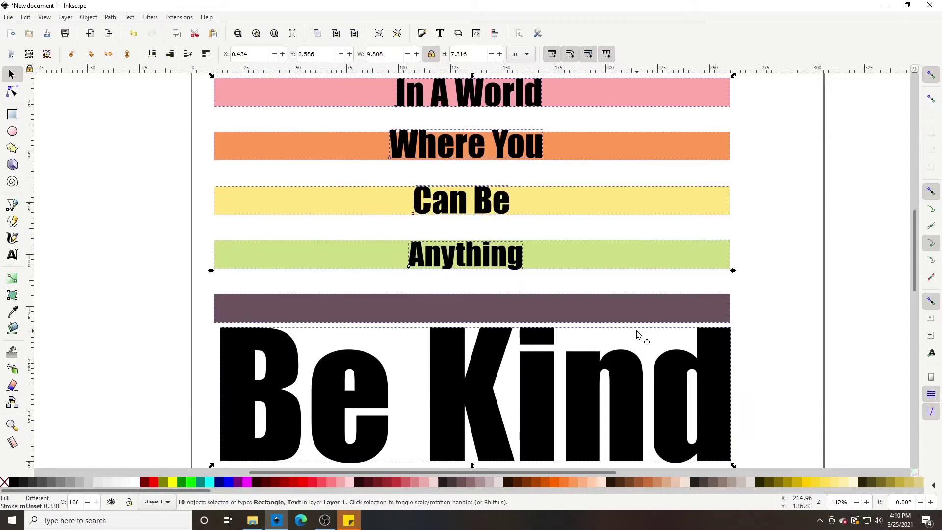
pyautogui.press('-')
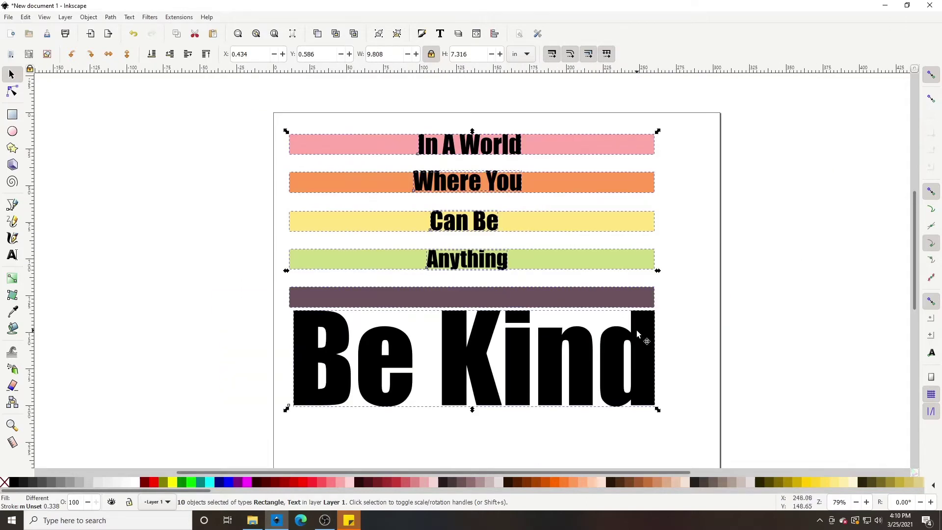
pyautogui.click(684, 366)
pyautogui.hscroll(3, 649, 383)
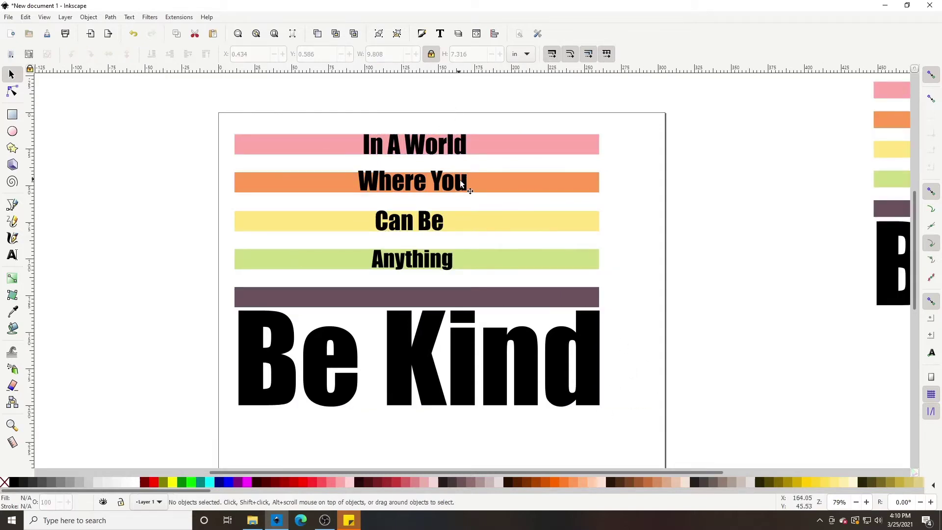
pyautogui.click(407, 142)
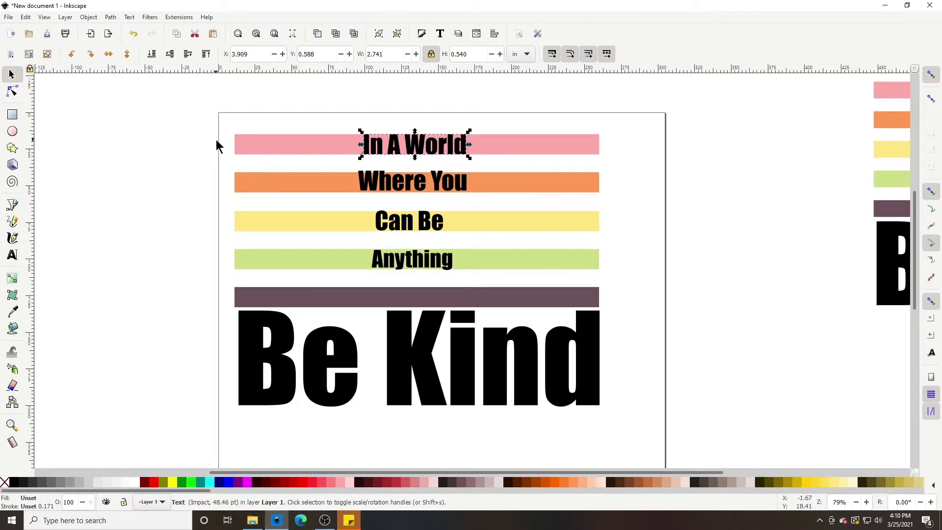
# Centre 'In A World' horizontally and vertically on the pink bar using Align and Distribute
pyautogui.hotkey('ctrl', 'shift', 'a')
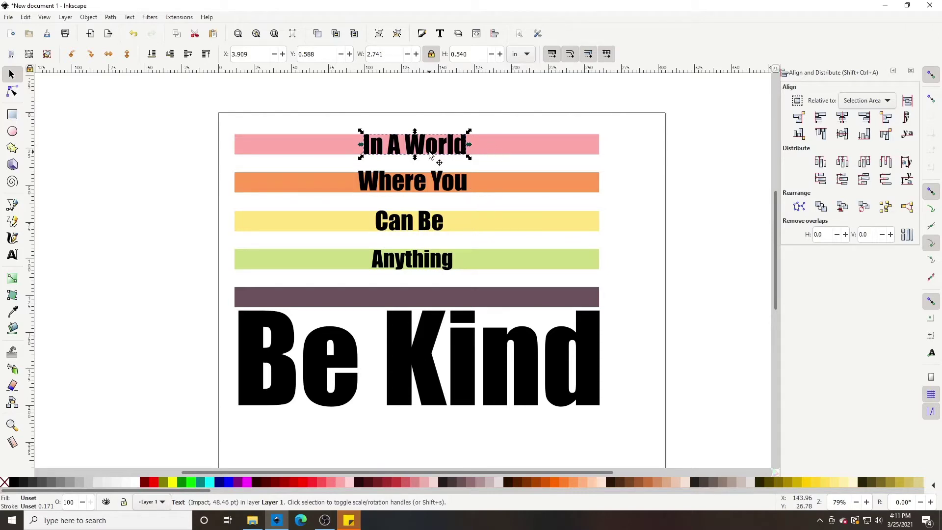
pyautogui.keyDown('shift'); pyautogui.click(522, 147); pyautogui.keyUp('shift')
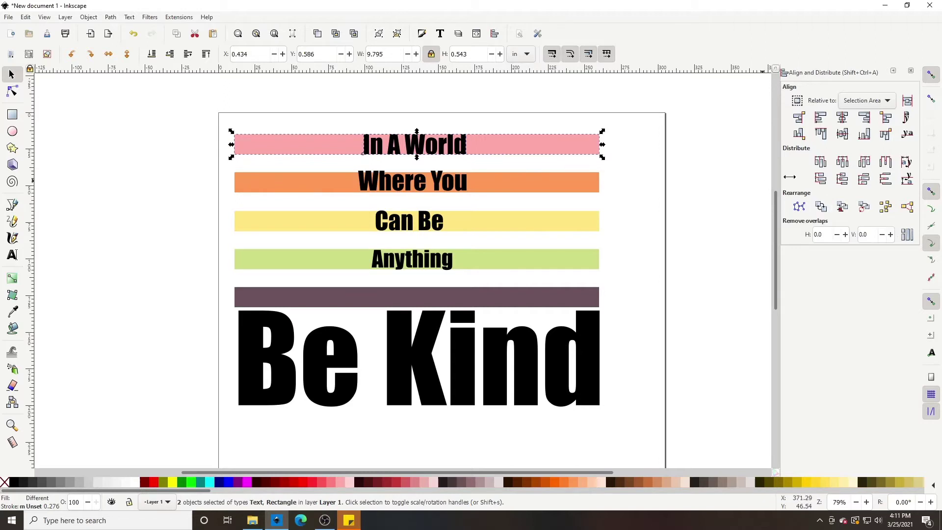
pyautogui.click(843, 120)
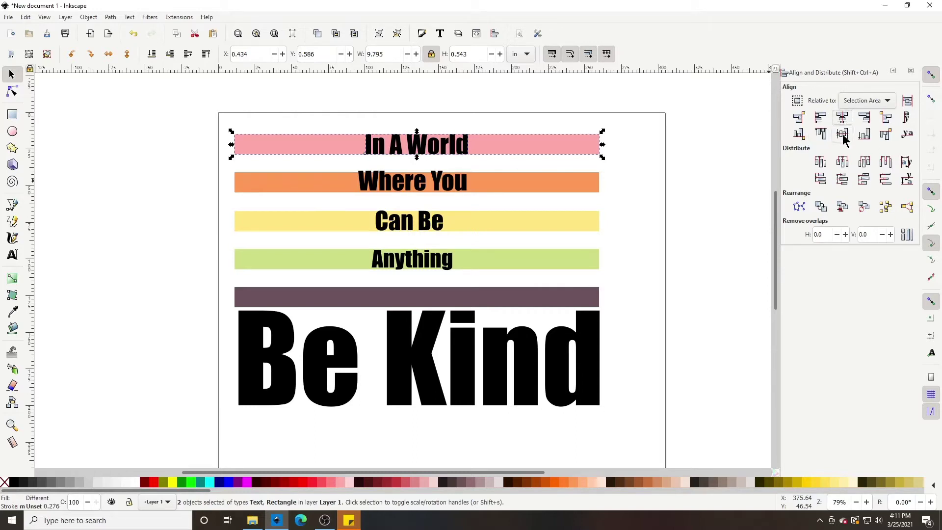
pyautogui.click(843, 140)
pyautogui.click(638, 170)
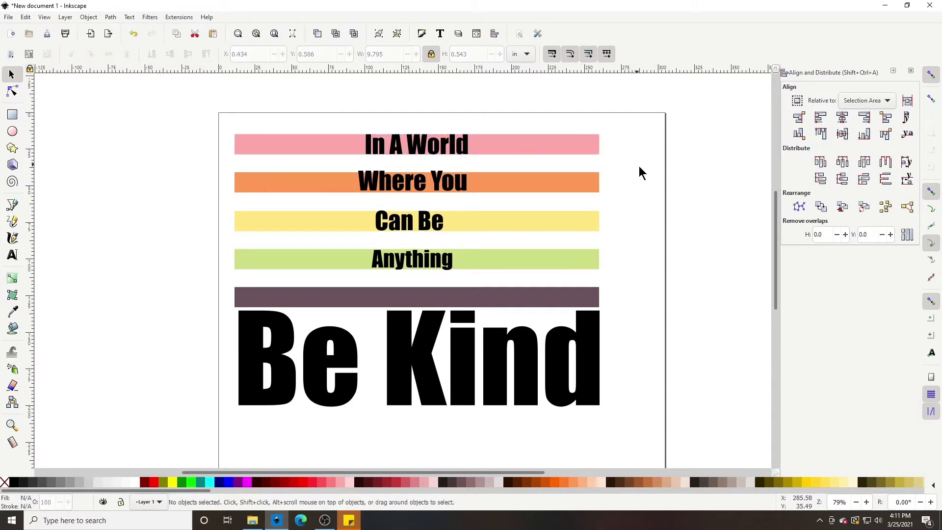
# Centre 'Where You' on the orange bar and 'Can Be' on the yellow bar
pyautogui.click(409, 183)
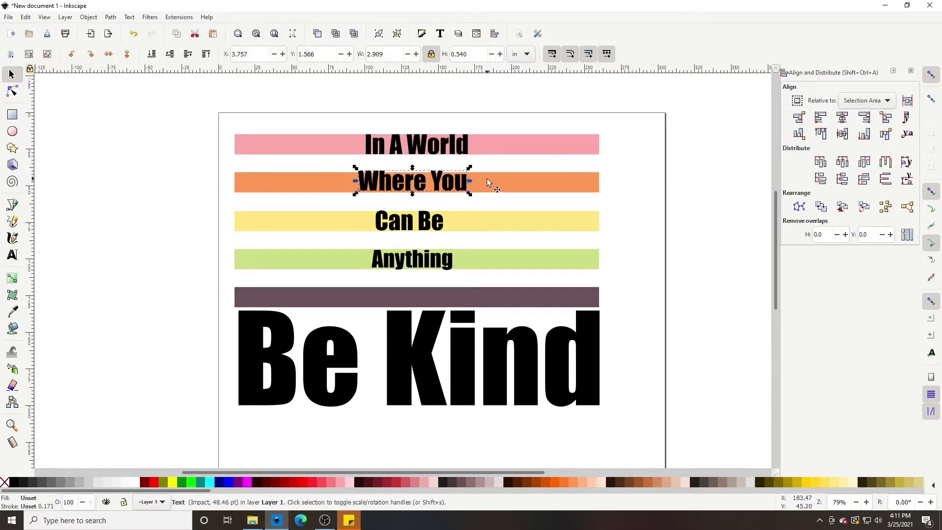
pyautogui.keyDown('shift'); pyautogui.click(514, 189); pyautogui.keyUp('shift')
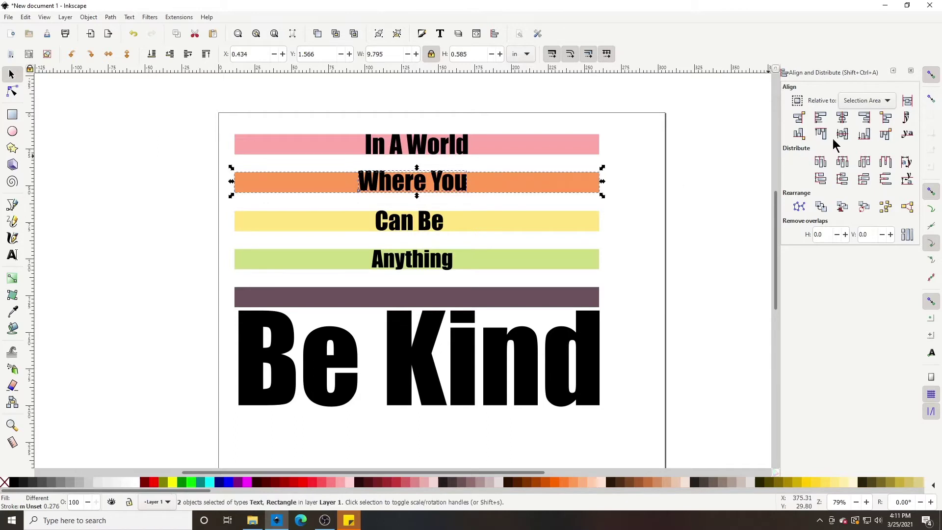
pyautogui.click(841, 118)
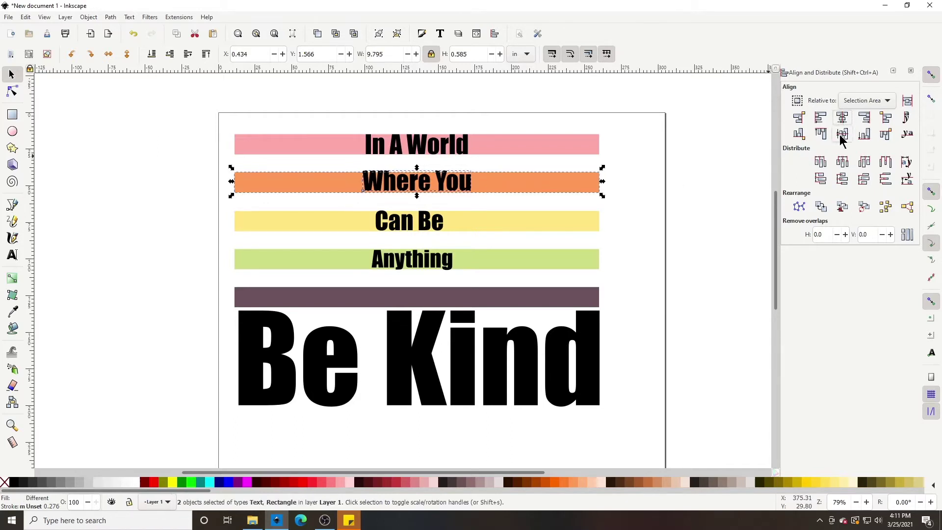
pyautogui.click(842, 134)
pyautogui.click(412, 223)
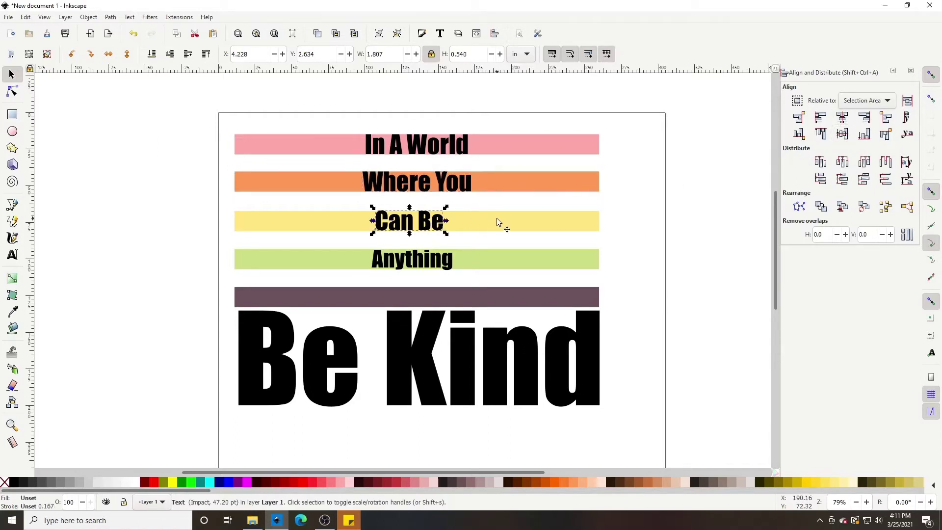
pyautogui.keyDown('shift'); pyautogui.click(498, 222); pyautogui.keyUp('shift')
pyautogui.click(842, 118)
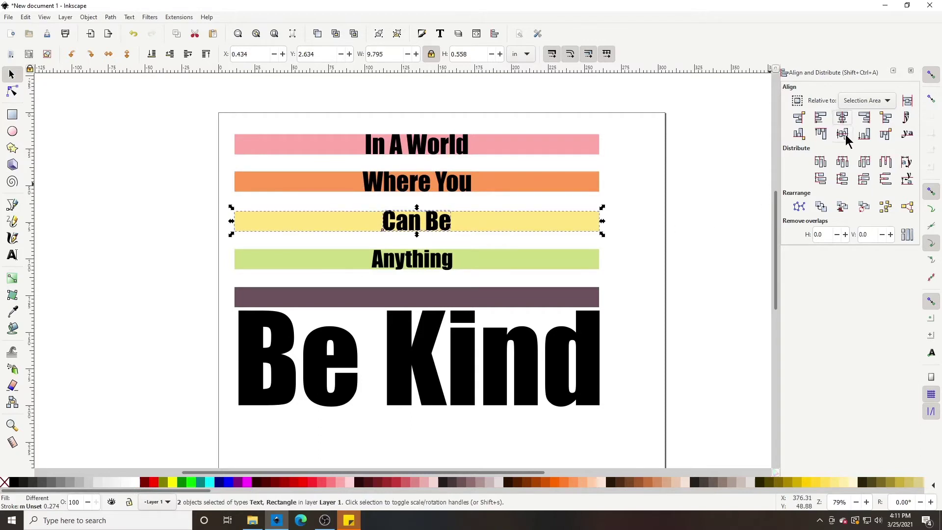
pyautogui.click(842, 134)
# Centre 'Anything' on the green bar both horizontally and vertically
pyautogui.click(418, 265)
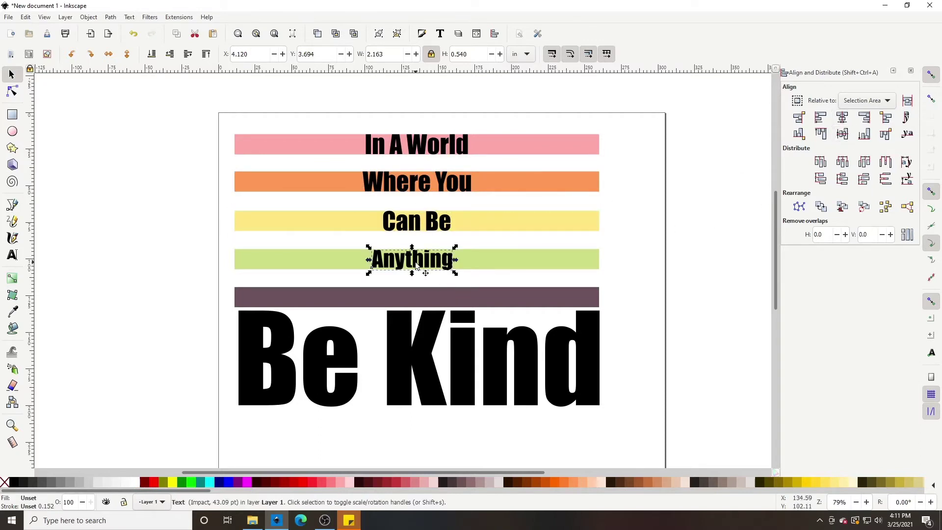
pyautogui.keyDown('shift'); pyautogui.click(505, 265); pyautogui.keyUp('shift')
pyautogui.click(842, 118)
pyautogui.click(842, 134)
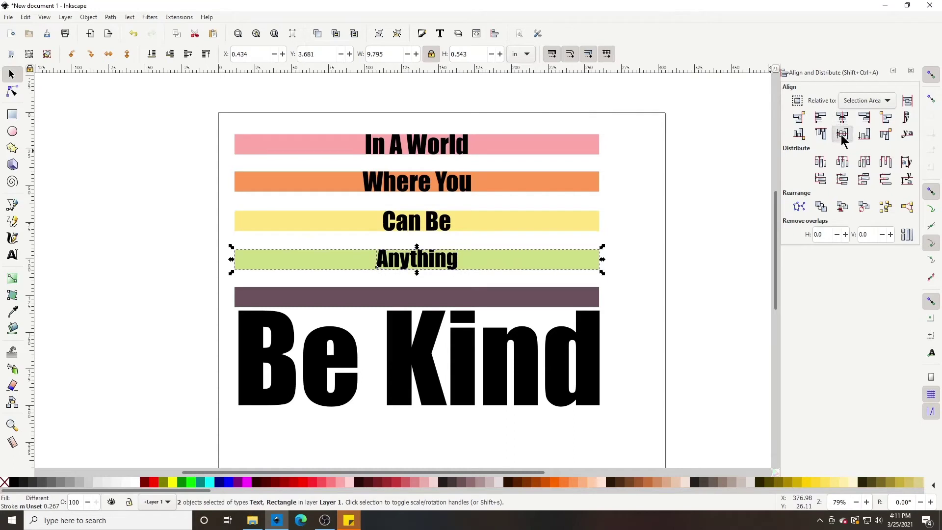
pyautogui.click(699, 250)
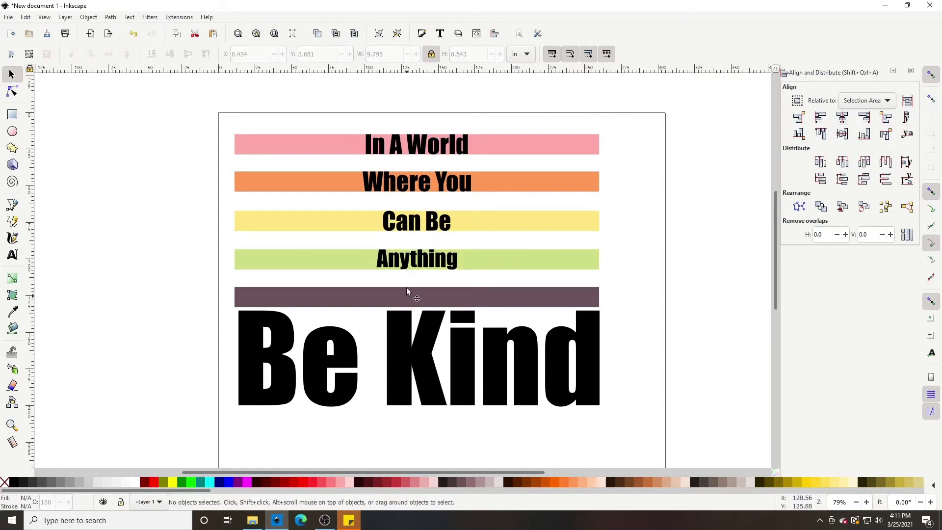
pyautogui.click(411, 261)
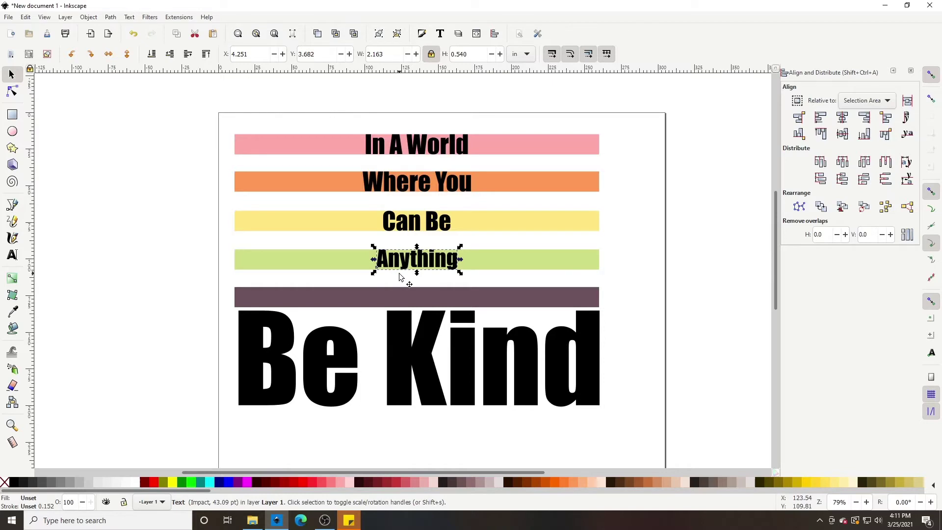
pyautogui.click(540, 264)
pyautogui.click(444, 265)
pyautogui.click(436, 150)
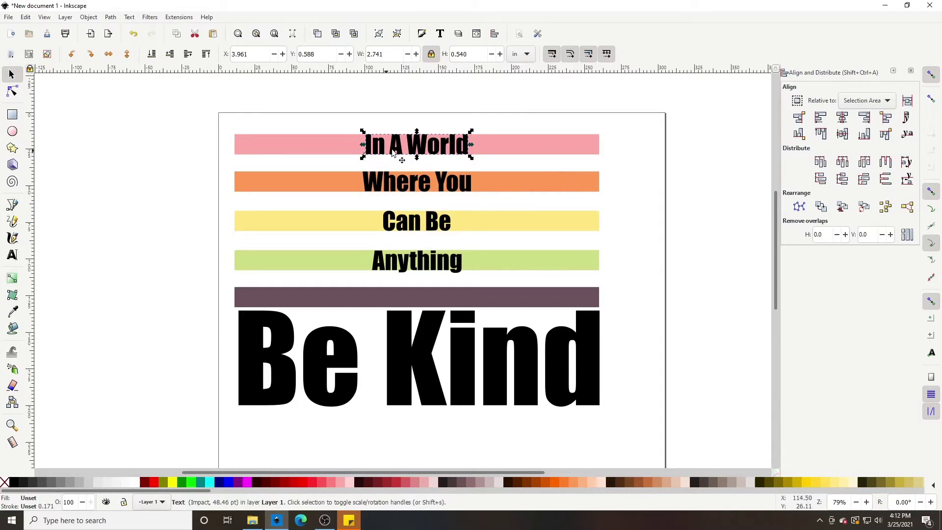
pyautogui.click(174, 142)
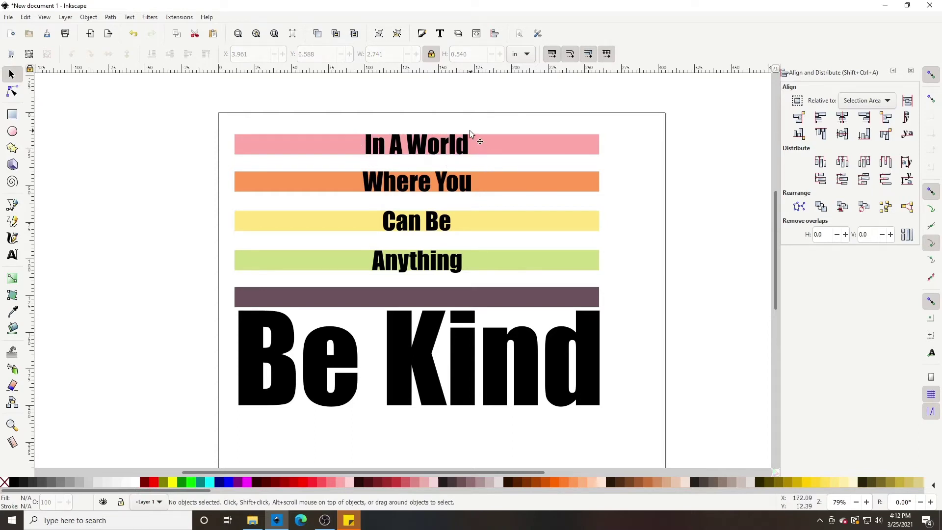
# Draw a mauve rectangle, set its width to 3 in, and move it over 'In A World'
pyautogui.click(13, 116)
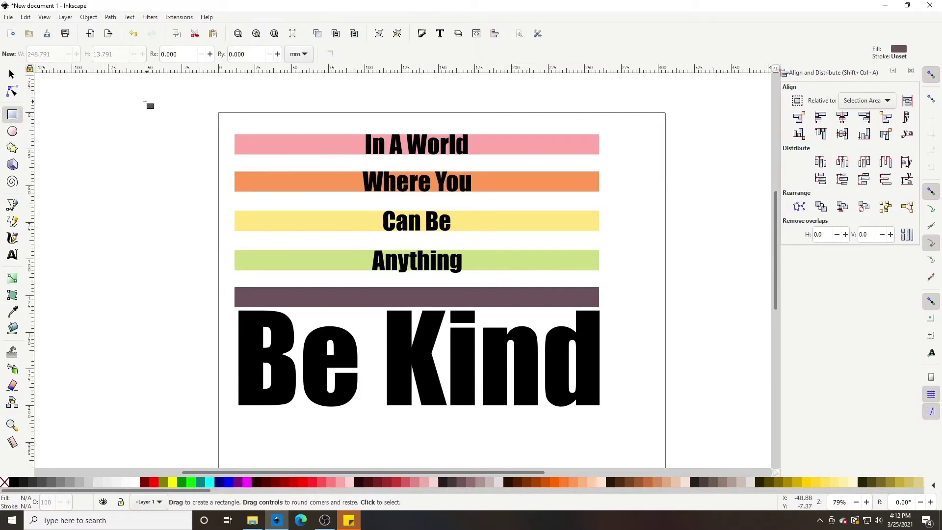
pyautogui.moveTo(93, 115); pyautogui.dragTo(440, 125)
pyautogui.click(12, 76)
pyautogui.click(424, 150)
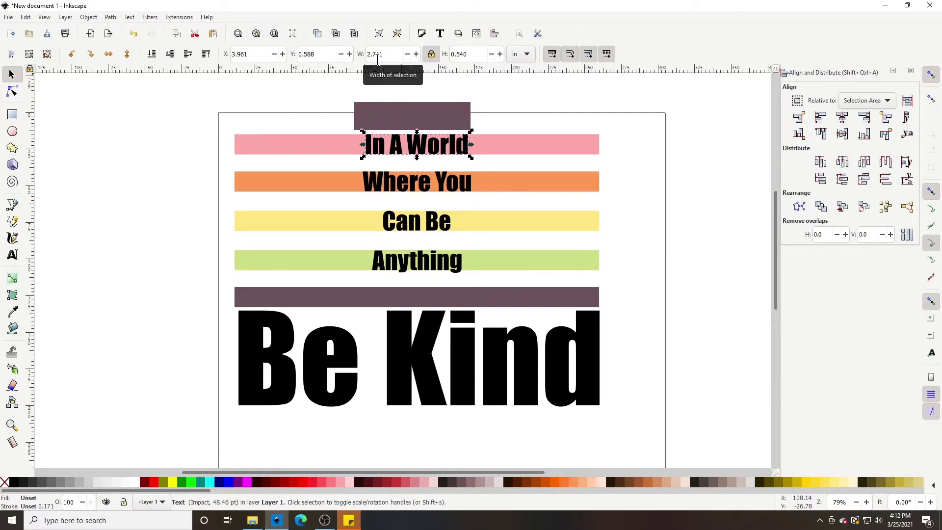
pyautogui.click(392, 120)
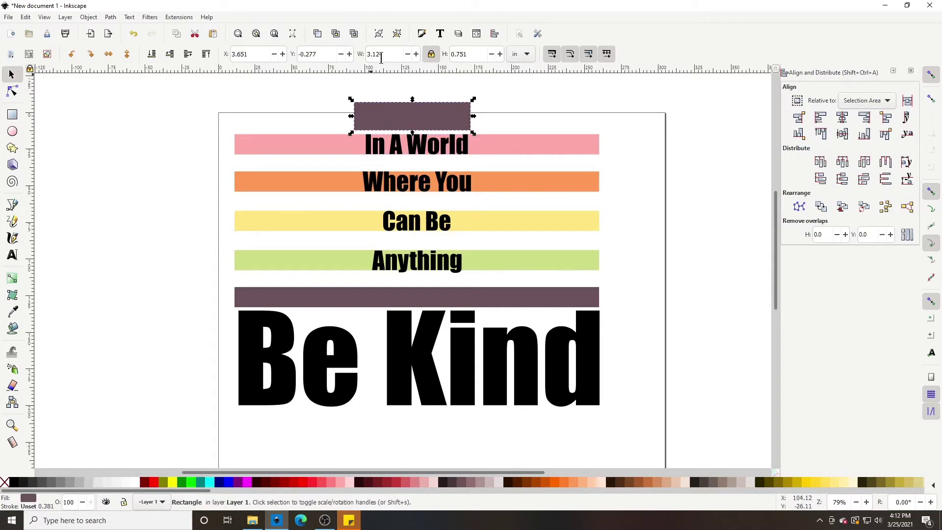
pyautogui.doubleClick(391, 55)
pyautogui.write('3')
pyautogui.press('Return')
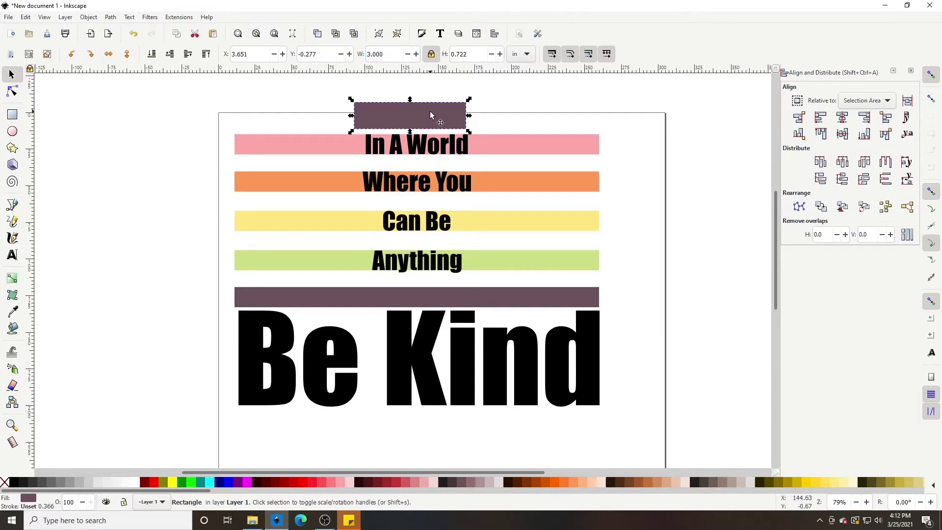
pyautogui.moveTo(433, 123); pyautogui.dragTo(435, 144)
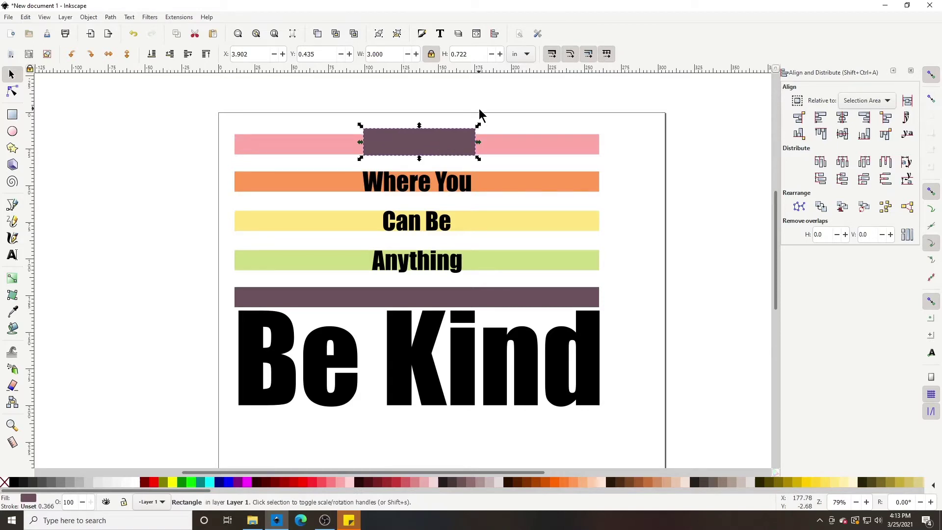
# Lower the mauve rectangle's opacity to about 64.5% and nudge it over 'In A World'
pyautogui.hotkey('ctrl', 'shift', 'f')
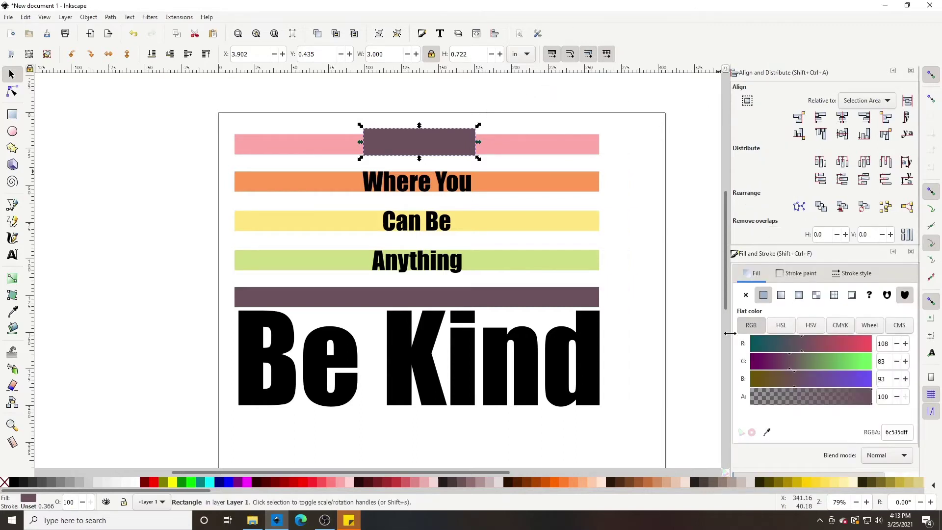
pyautogui.scroll(-2, 870, 317)
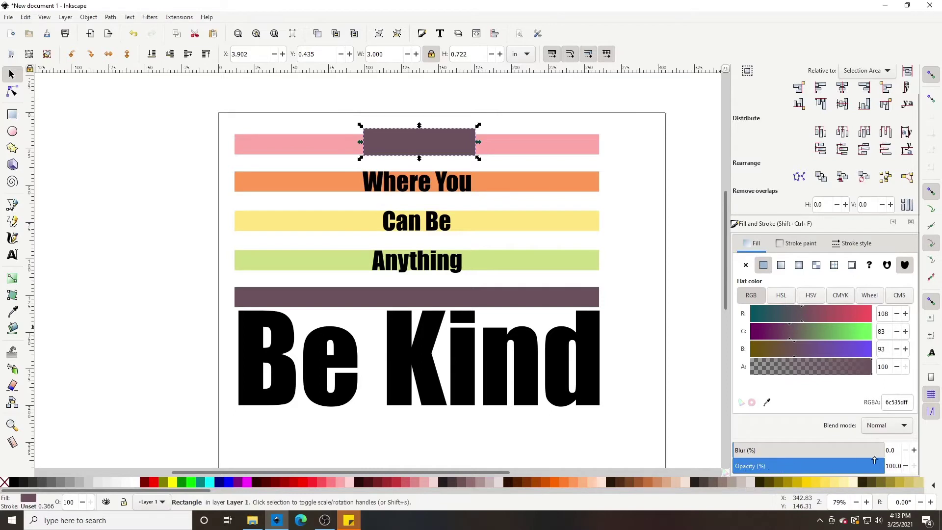
pyautogui.click(831, 467)
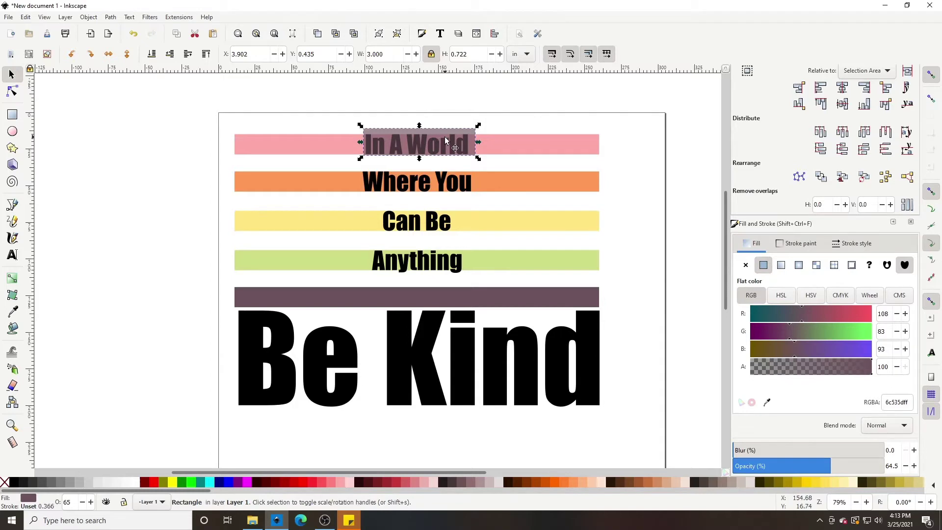
pyautogui.press('3')
pyautogui.press('-')
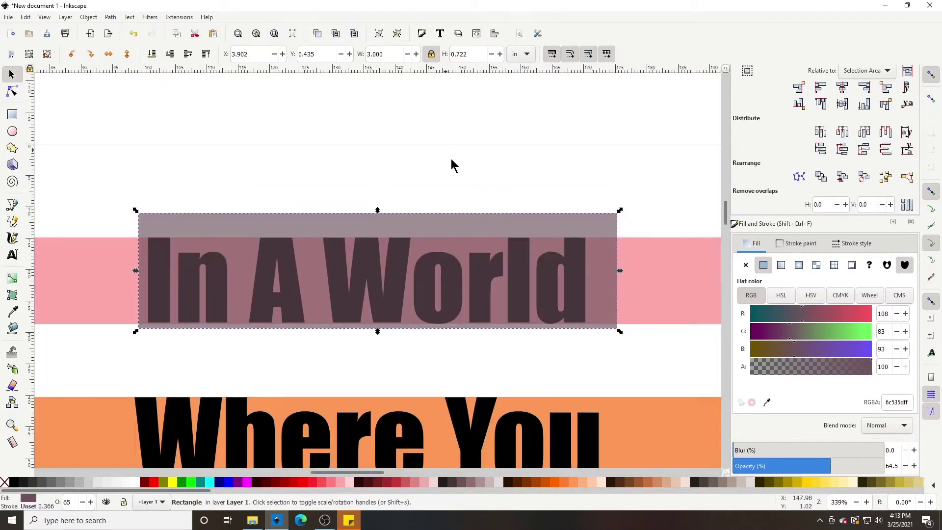
pyautogui.moveTo(476, 220); pyautogui.dragTo(464, 225)
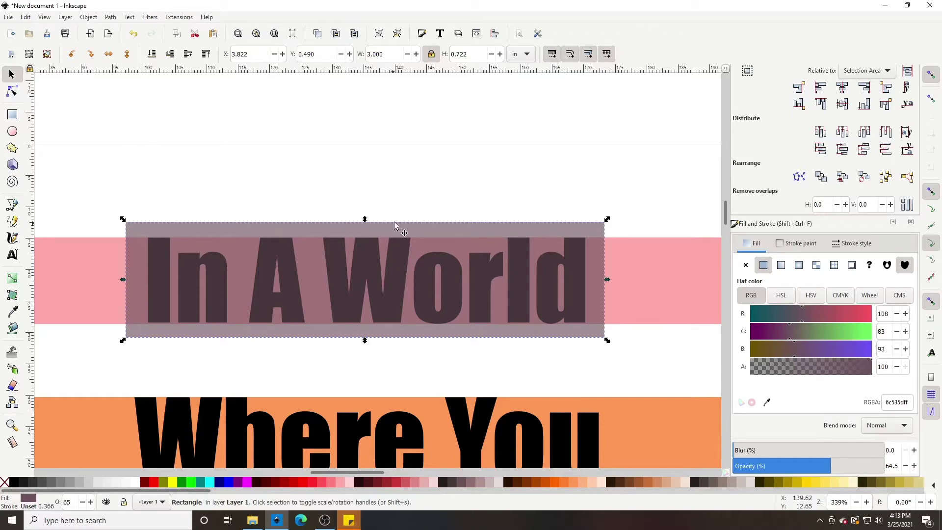
pyautogui.click(414, 187)
pyautogui.click(419, 227)
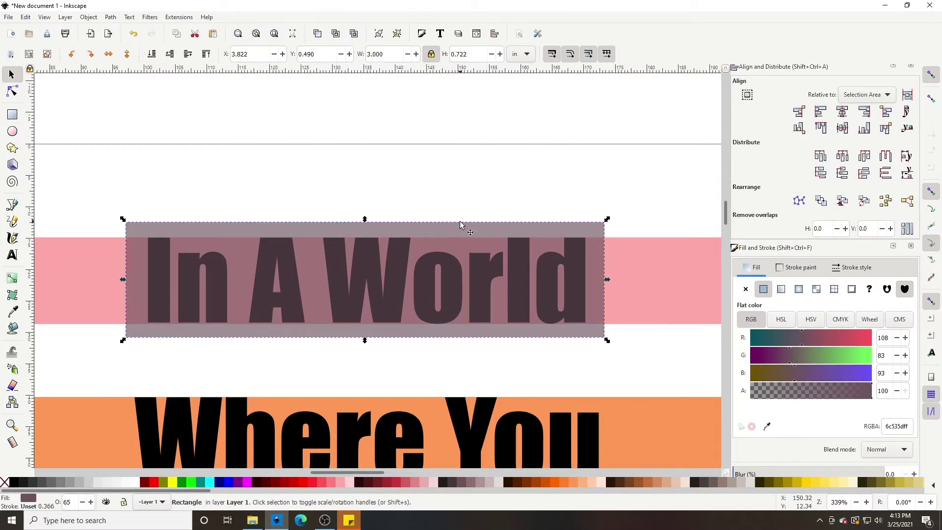
# Send the rectangle below 'In A World' and centre both on the pink bar
pyautogui.press('pagedown')
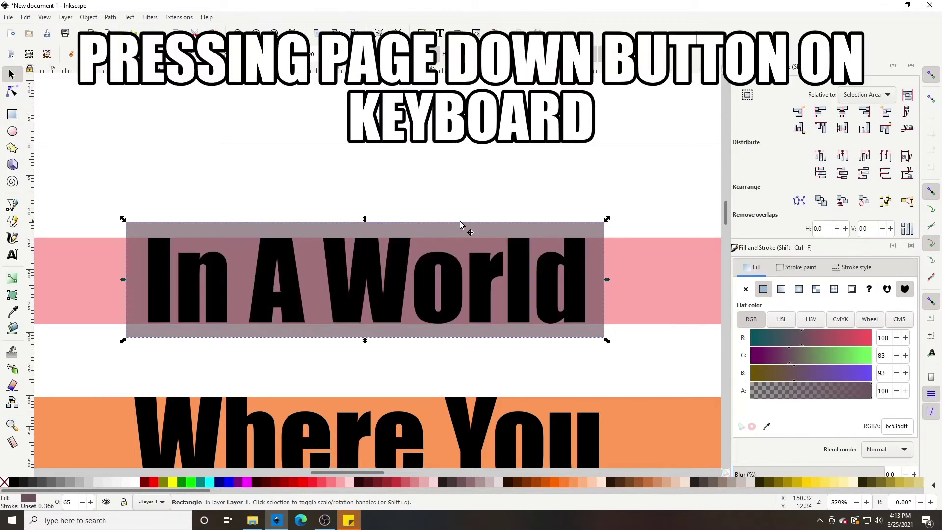
pyautogui.click(392, 295)
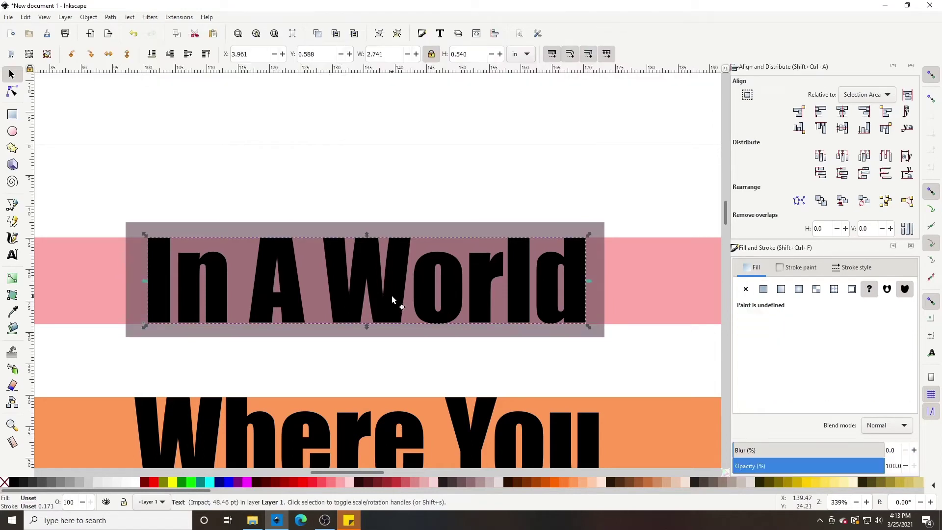
pyautogui.keyDown('shift'); pyautogui.click(438, 226); pyautogui.keyUp('shift')
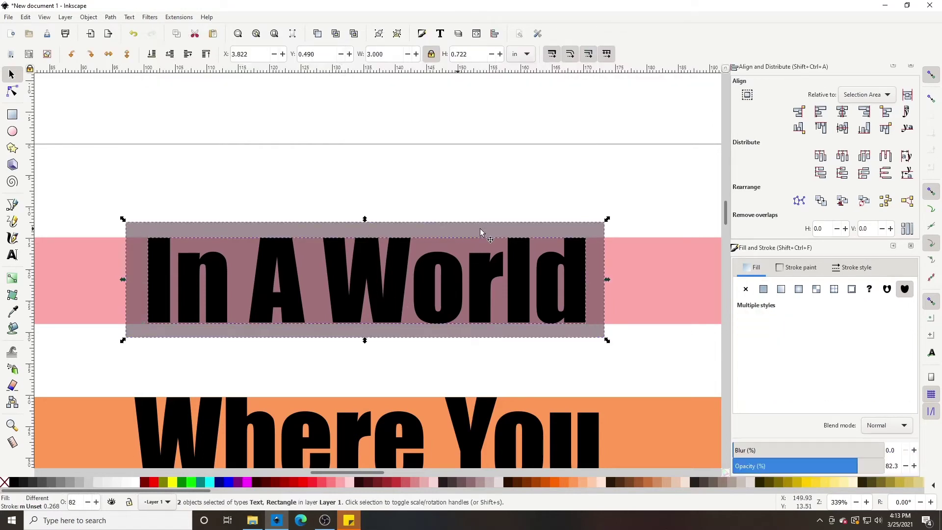
pyautogui.keyDown('shift'); pyautogui.click(635, 255); pyautogui.keyUp('shift')
pyautogui.click(842, 115)
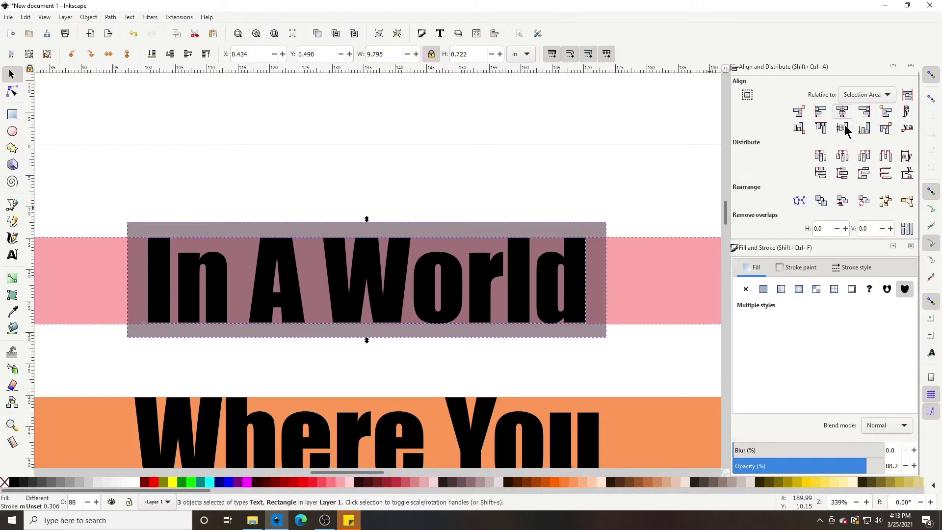
pyautogui.click(506, 227)
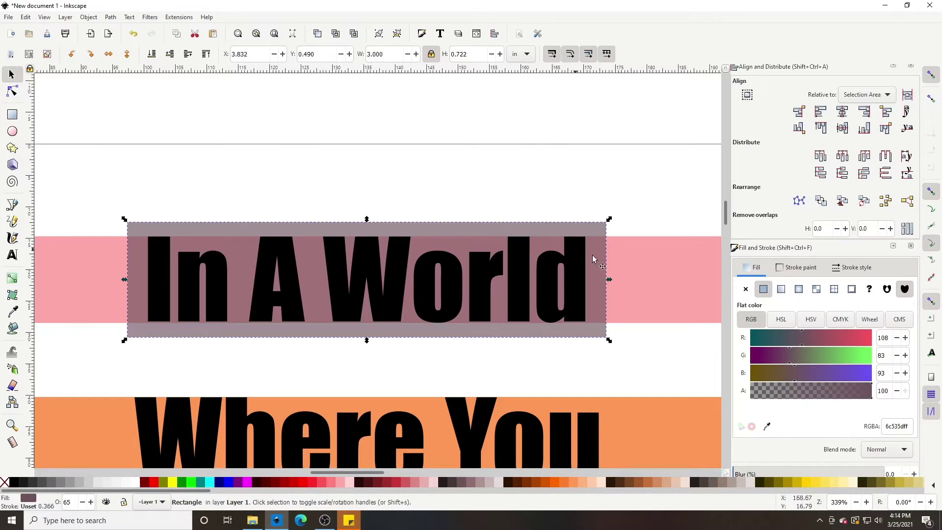
# Apply Path > Difference to the translucent box and pink band, leaving 'In A World' on white
pyautogui.click(680, 260)
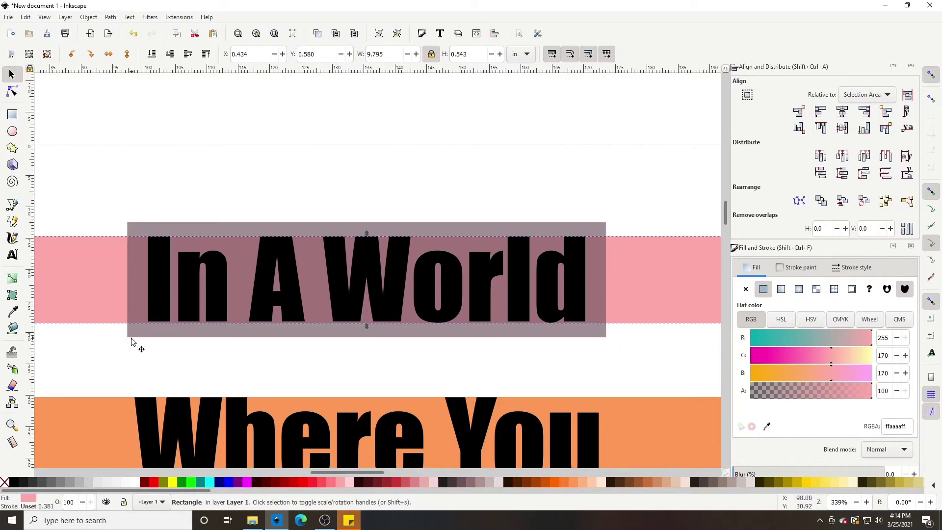
pyautogui.click(420, 283)
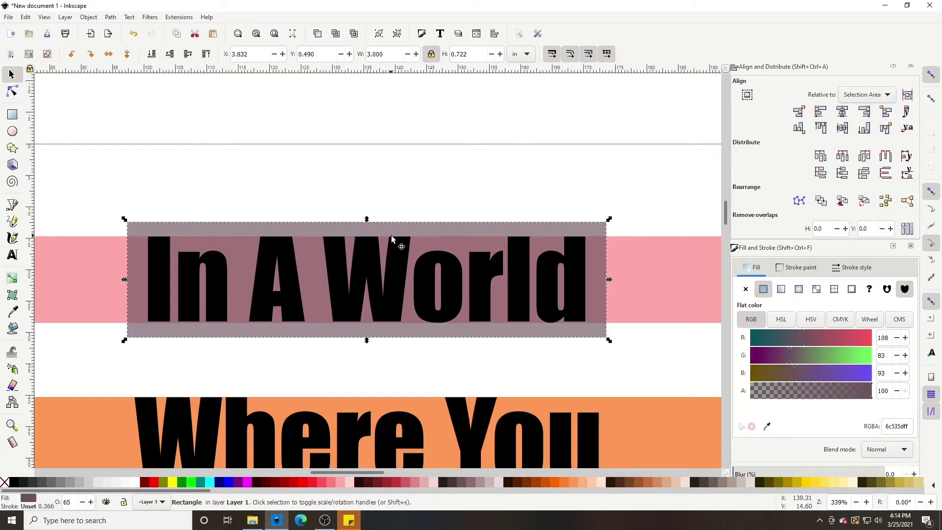
pyautogui.keyDown('shift'); pyautogui.click(682, 270); pyautogui.keyUp('shift')
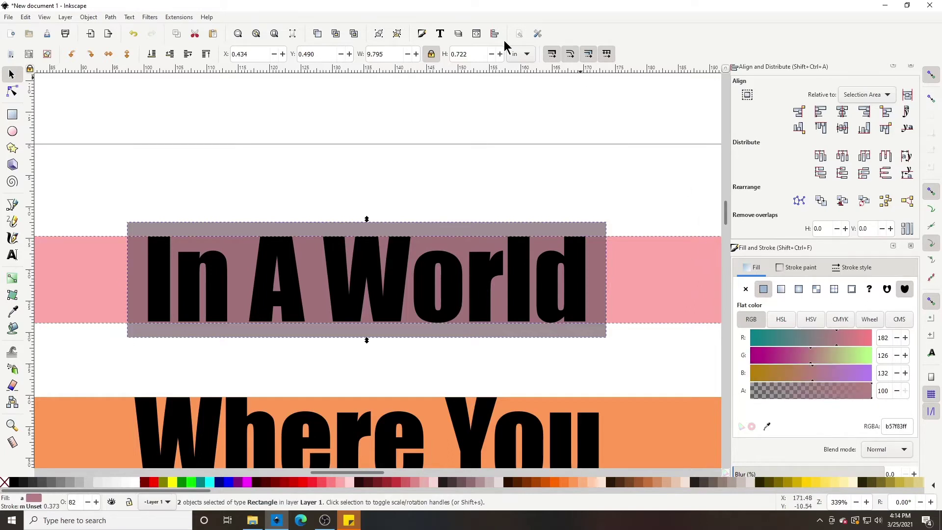
pyautogui.click(110, 18)
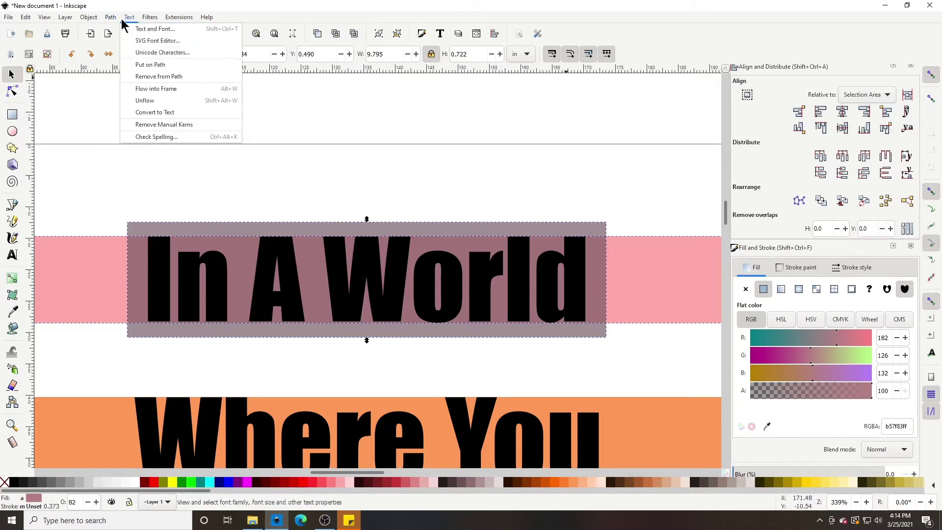
pyautogui.click(122, 78)
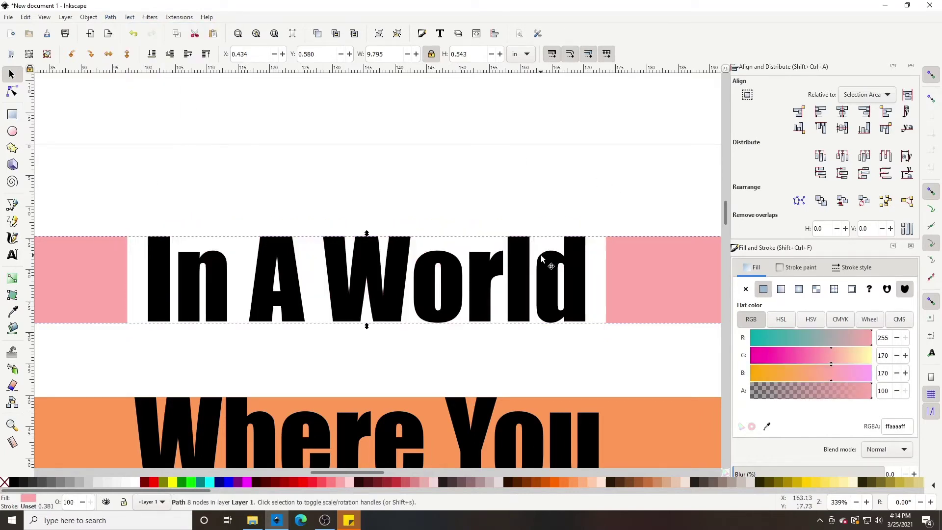
pyautogui.press('-')
pyautogui.press('-')
# Zoom out over the poster and undo the Difference so the pink band is whole again
pyautogui.press('-')
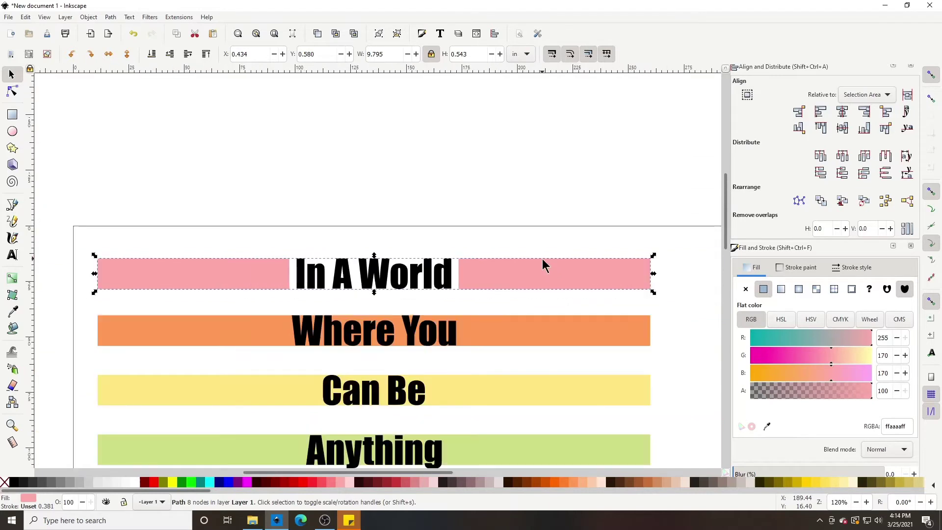
pyautogui.press('-')
pyautogui.press('-')
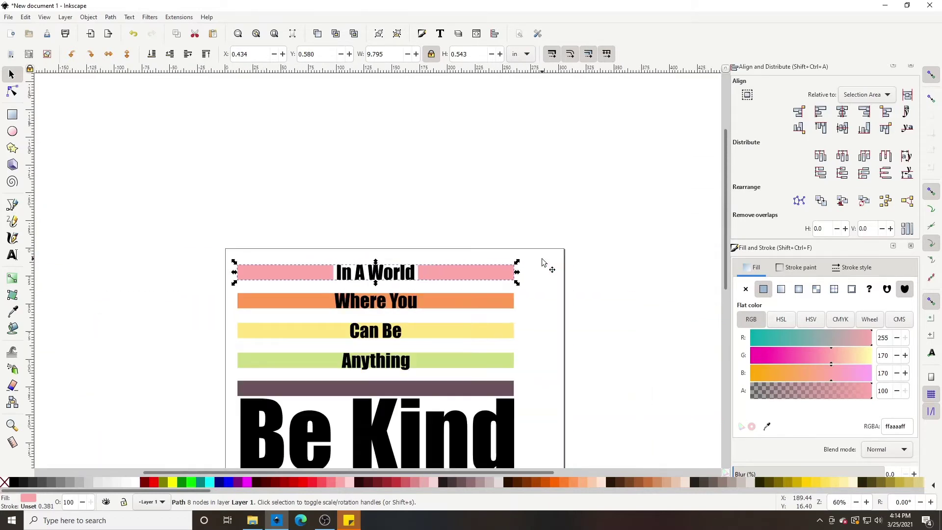
pyautogui.press('+')
pyautogui.scroll(-3, 542, 258)
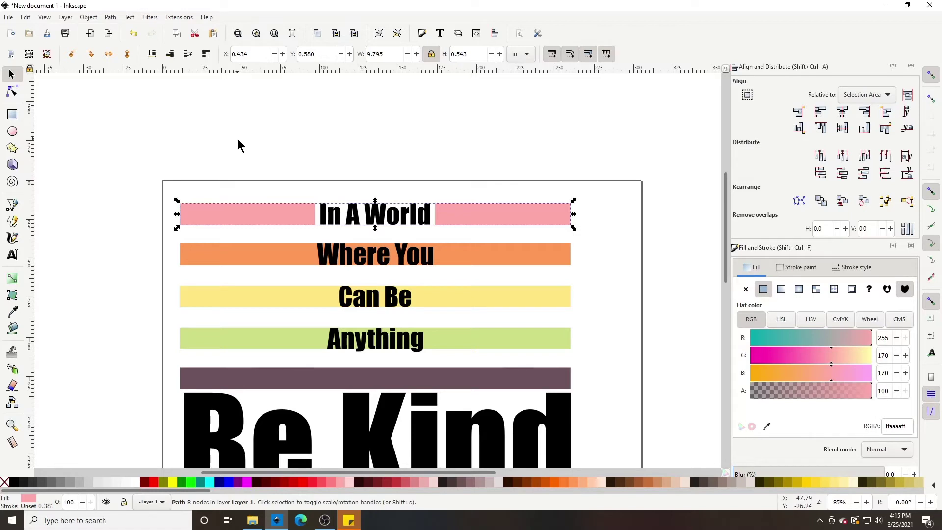
pyautogui.hotkey('ctrl', 'z')
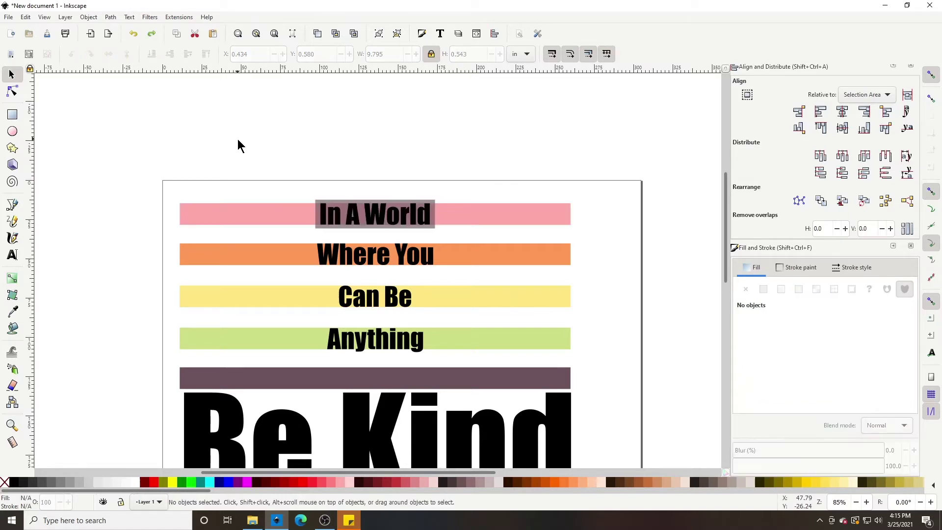
# Duplicate the dark translucent box and move the copies down onto the Where You and Can Be lines
pyautogui.click(340, 201)
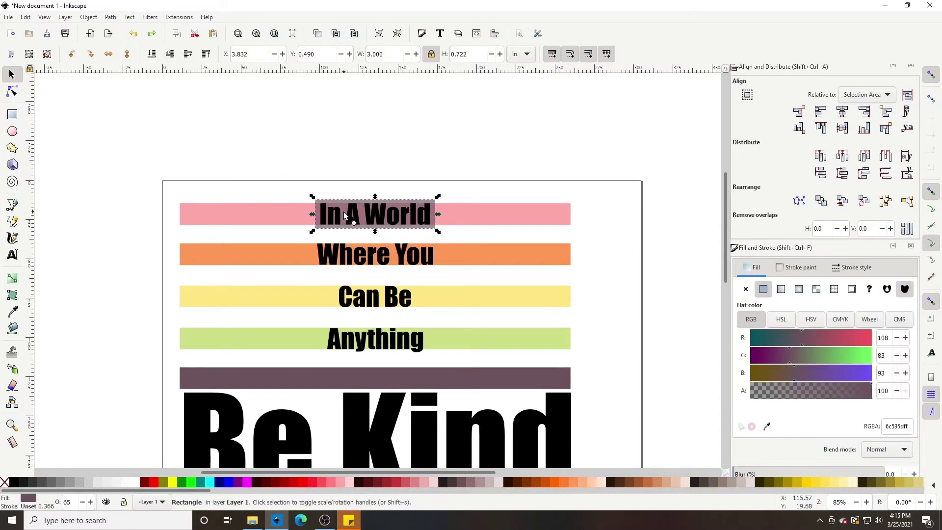
pyautogui.hotkey('ctrl', 'd')
pyautogui.moveTo(340, 201); pyautogui.dragTo(352, 337)
pyautogui.hotkey('ctrl', 'd')
pyautogui.hotkey('ctrl', 'd')
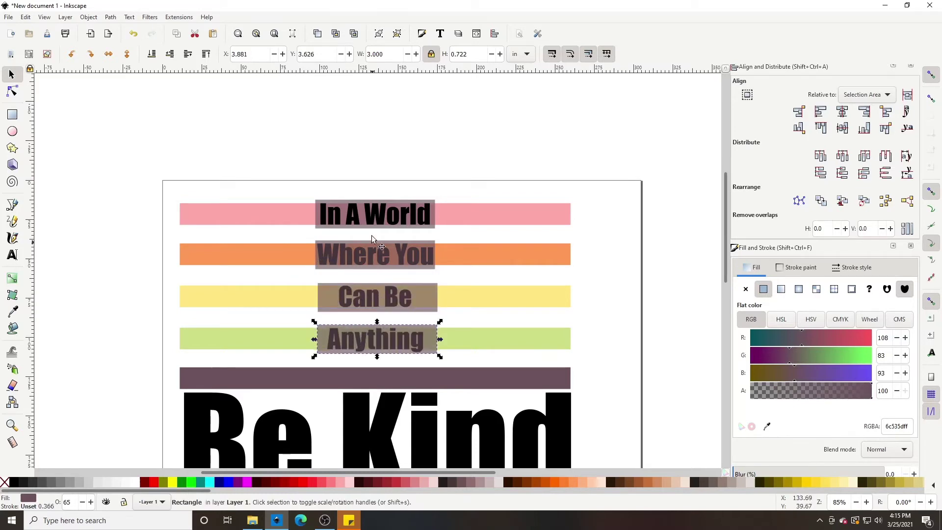
pyautogui.click(351, 200)
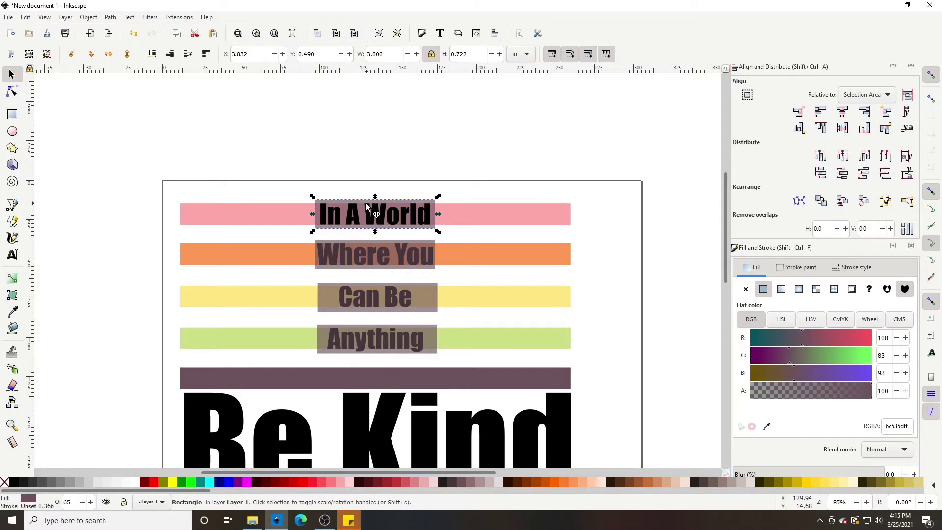
# Cut the In A World box out of the pink band with Path > Difference
pyautogui.press('3')
pyautogui.press('-')
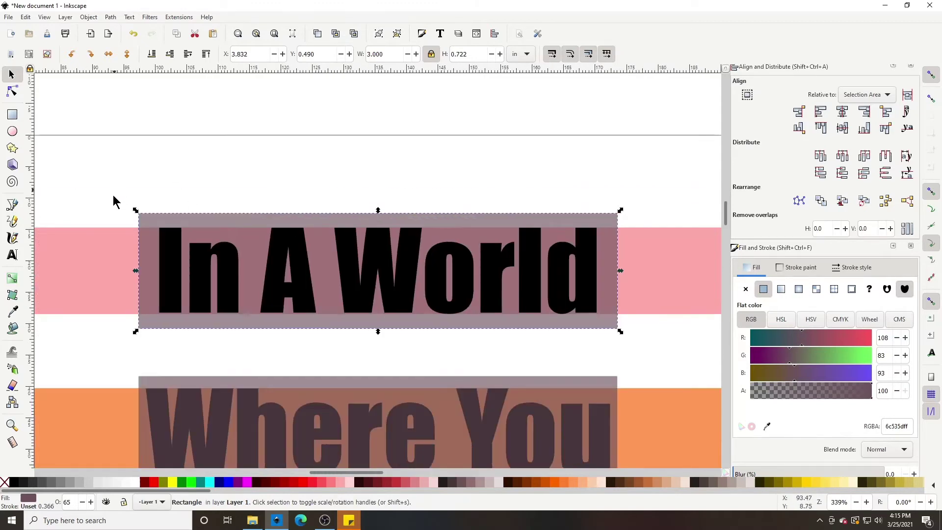
pyautogui.click(221, 219)
pyautogui.click(167, 268)
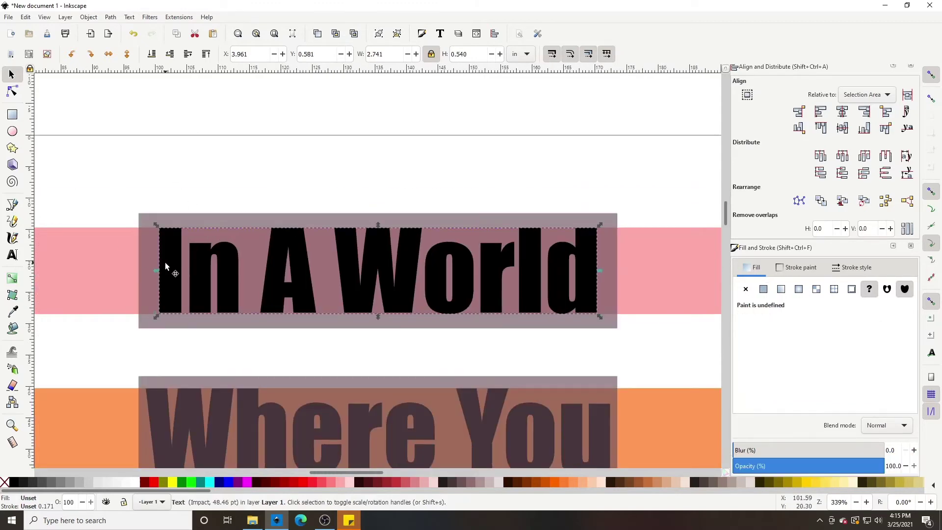
pyautogui.click(143, 230)
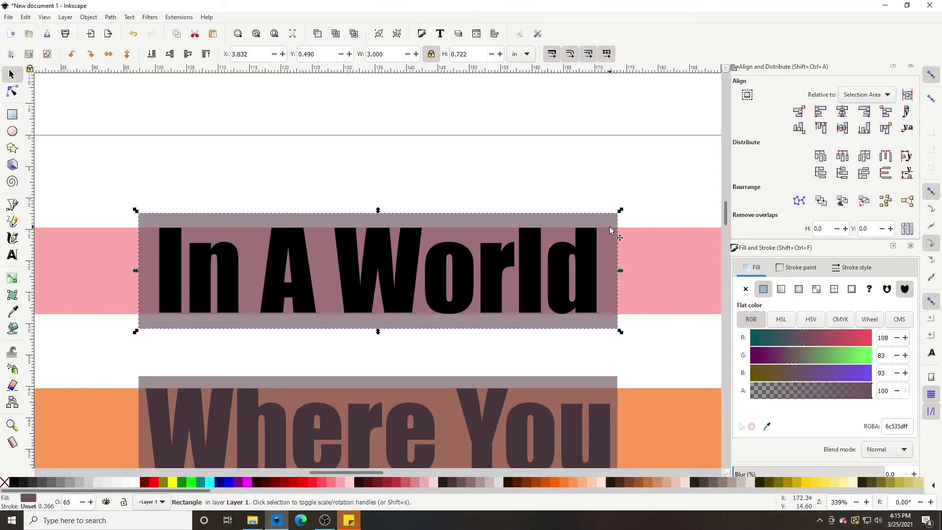
pyautogui.keyDown('shift'); pyautogui.click(665, 256); pyautogui.keyUp('shift')
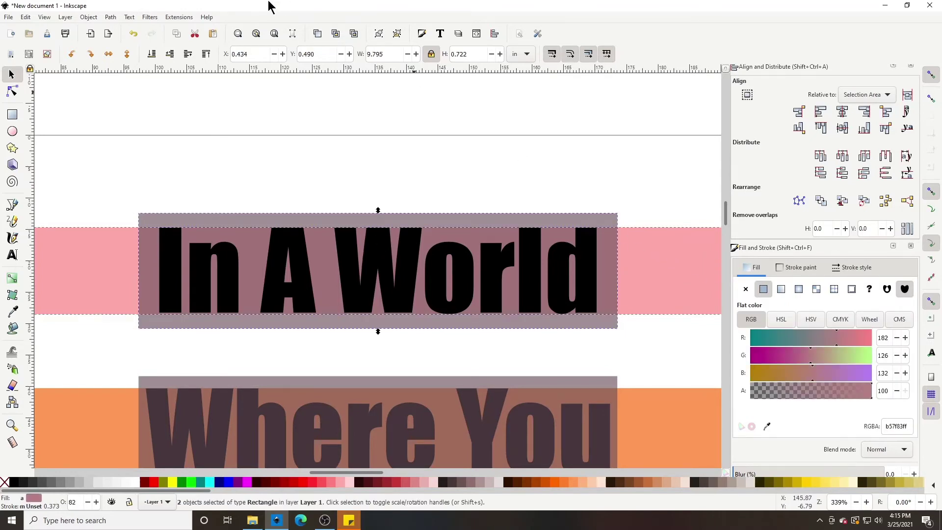
pyautogui.click(110, 17)
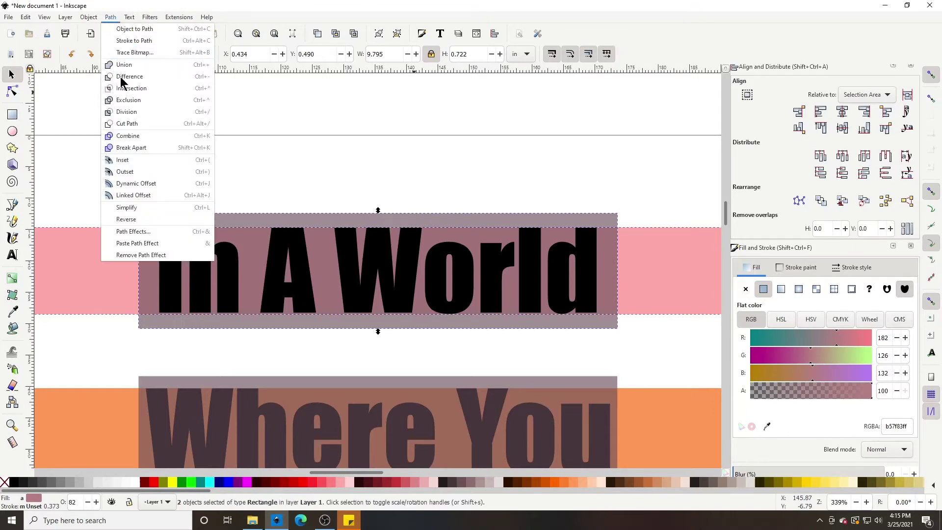
pyautogui.click(122, 83)
pyautogui.scroll(-8, 404, 185)
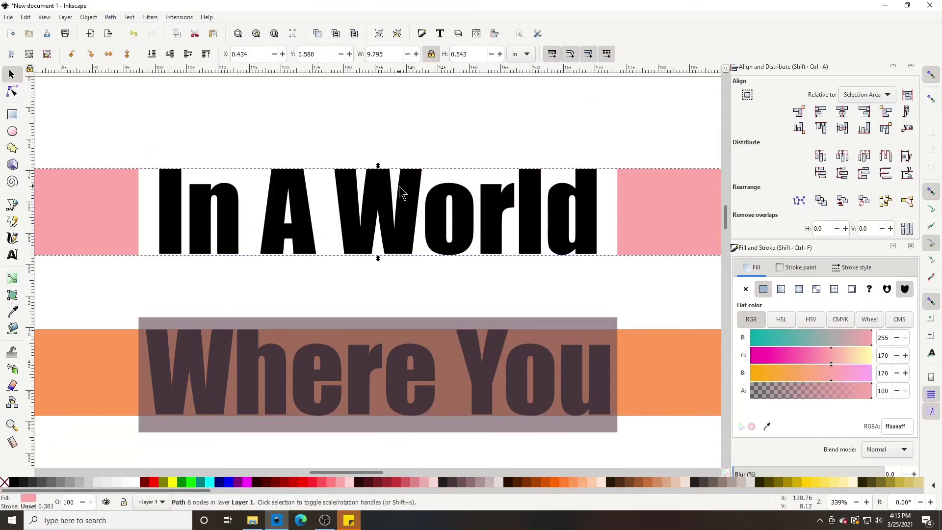
pyautogui.scroll(2, 396, 184)
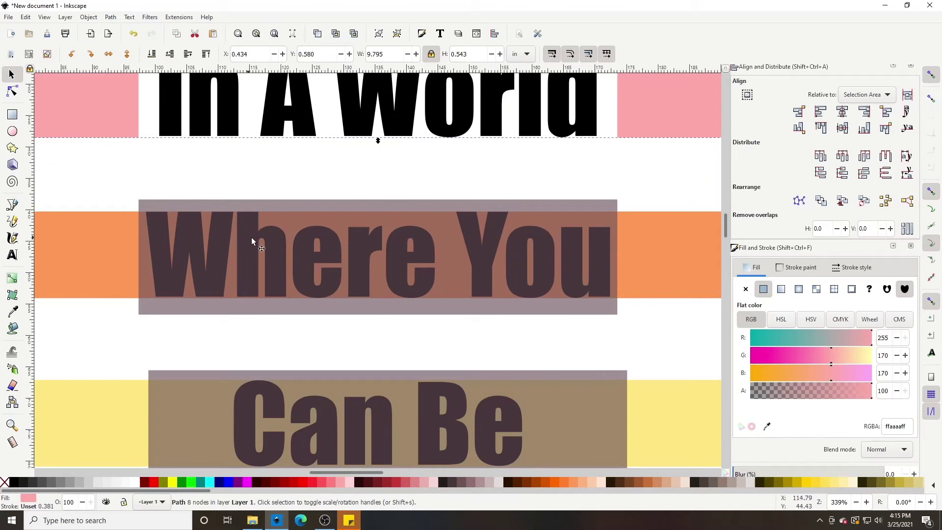
# Lower the Where You box below its text and centre box, text and orange band horizontally
pyautogui.click(257, 205)
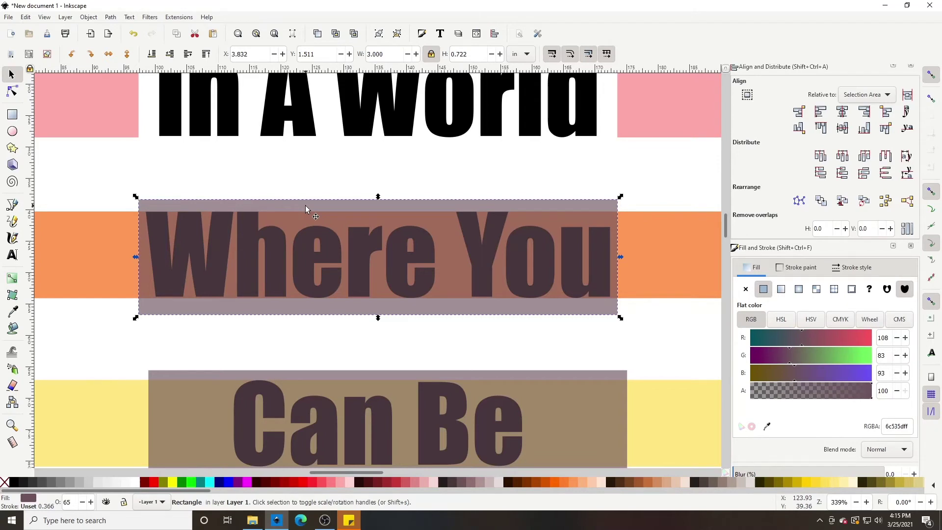
pyautogui.press('pagedown')
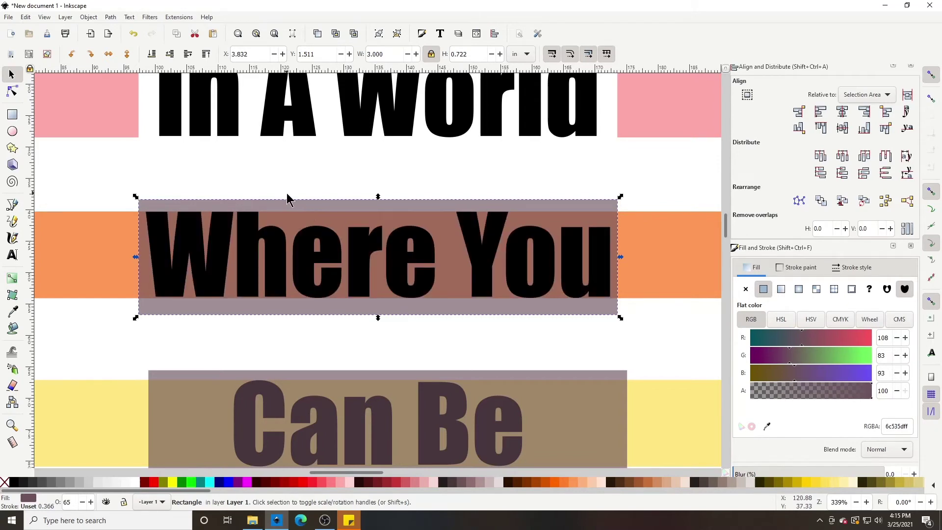
pyautogui.keyDown('shift'); pyautogui.click(250, 237); pyautogui.keyUp('shift')
pyautogui.keyDown('shift'); pyautogui.click(112, 246); pyautogui.keyUp('shift')
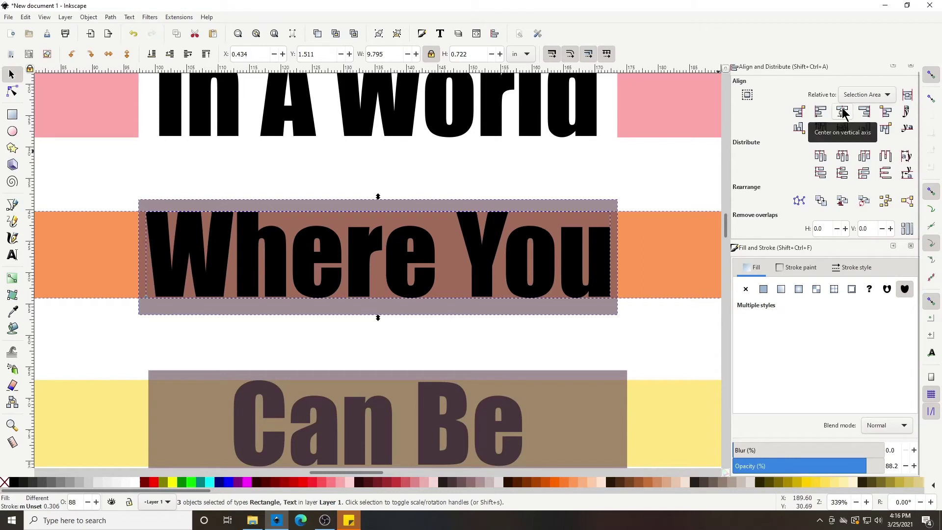
pyautogui.click(843, 128)
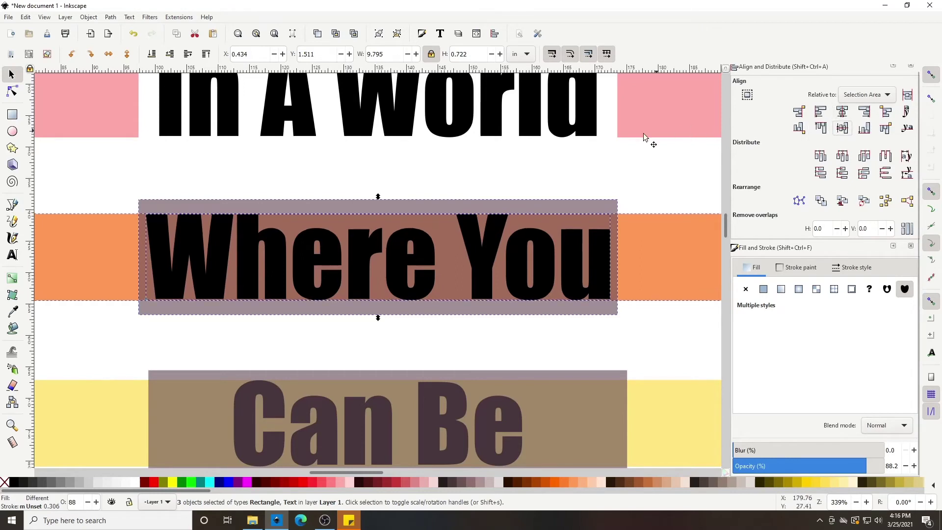
# Cut the Where You box out of the orange band with Path > Difference
pyautogui.click(448, 184)
pyautogui.click(517, 209)
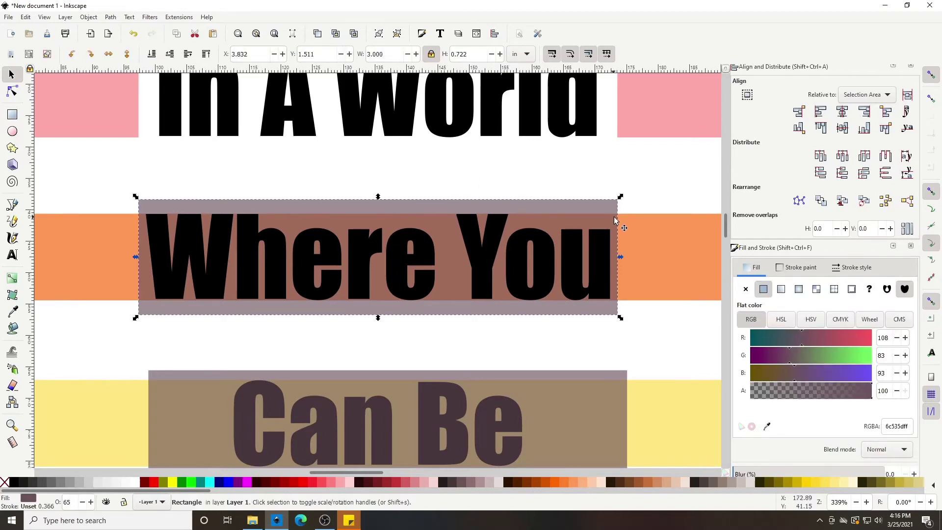
pyautogui.keyDown('shift'); pyautogui.click(688, 238); pyautogui.keyUp('shift')
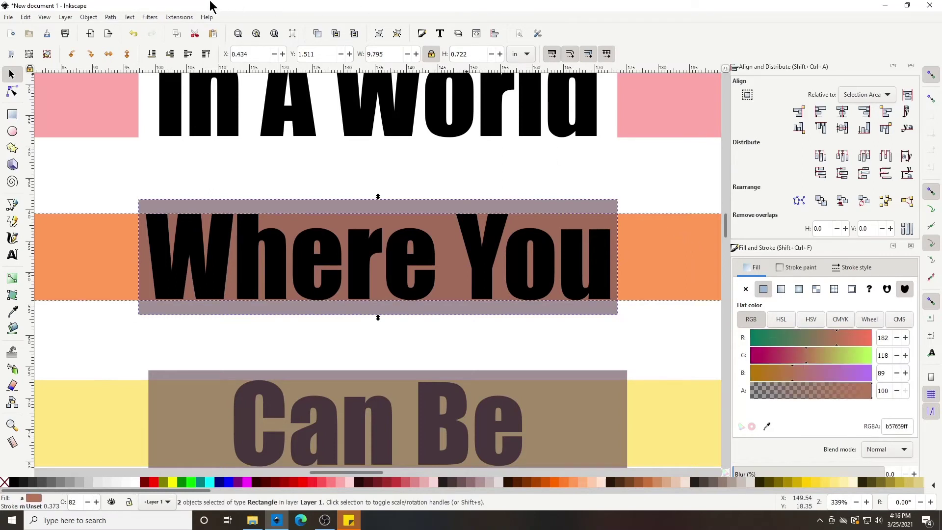
pyautogui.click(110, 17)
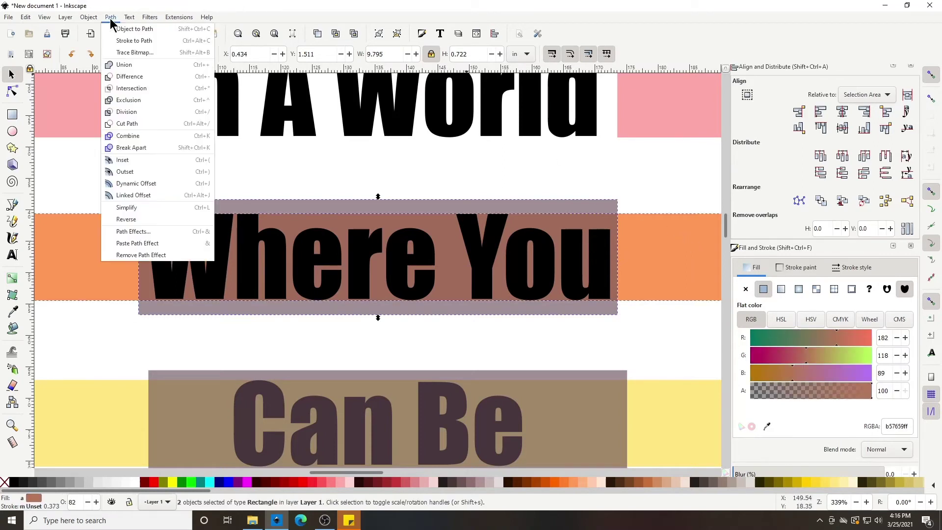
pyautogui.click(131, 78)
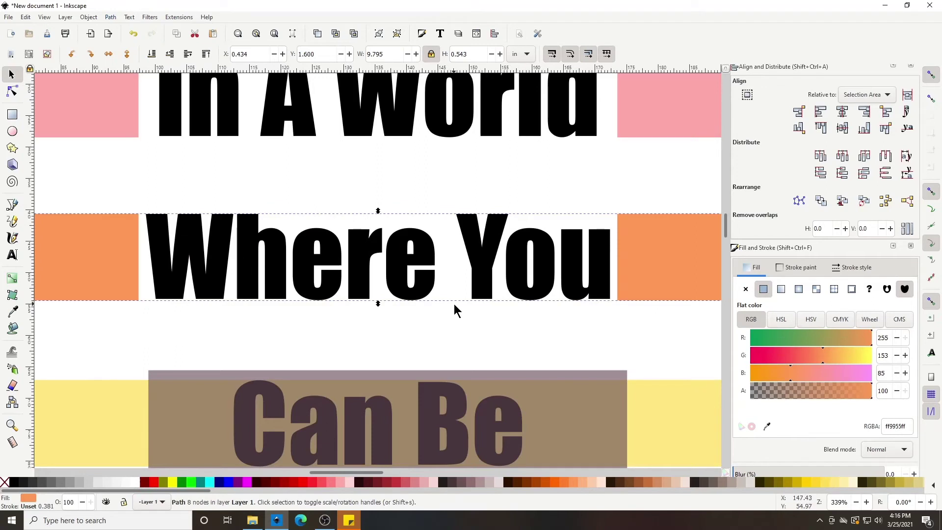
# Narrow the box behind Can Be from both sides and lower it beneath the text
pyautogui.scroll(-4, 455, 304)
pyautogui.scroll(-3, 454, 307)
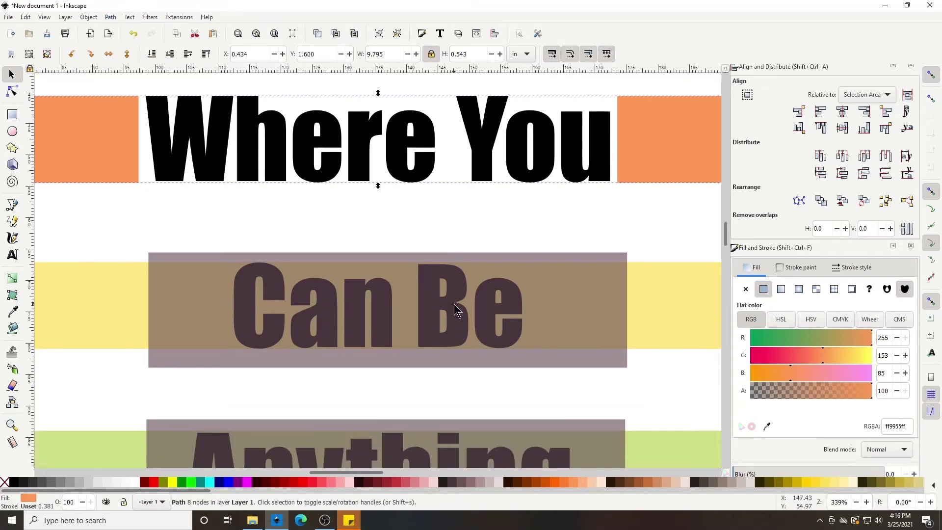
pyautogui.click(533, 246)
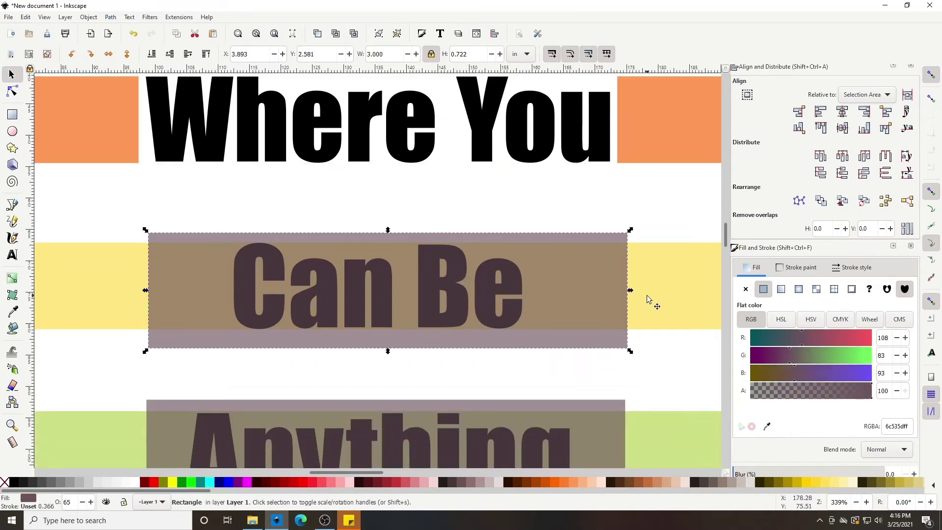
pyautogui.moveTo(630, 290); pyautogui.dragTo(543, 294)
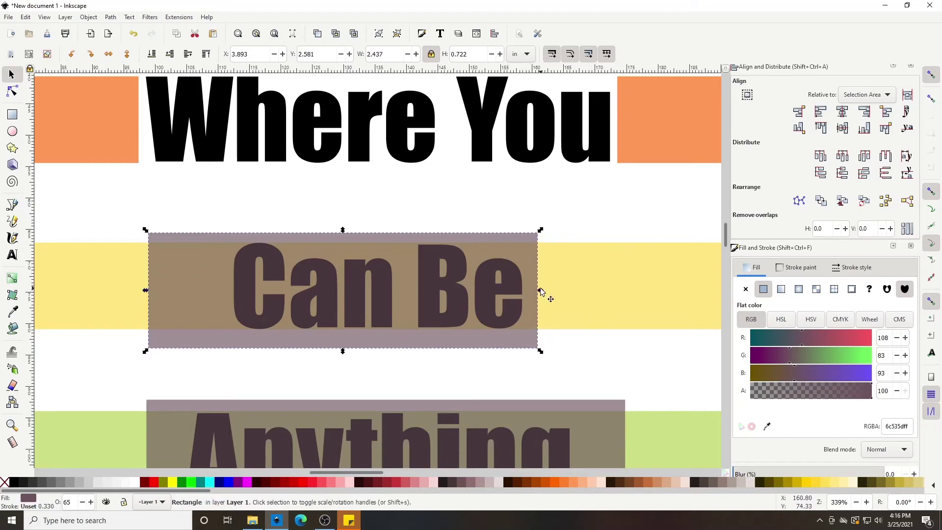
pyautogui.moveTo(150, 291); pyautogui.dragTo(217, 299)
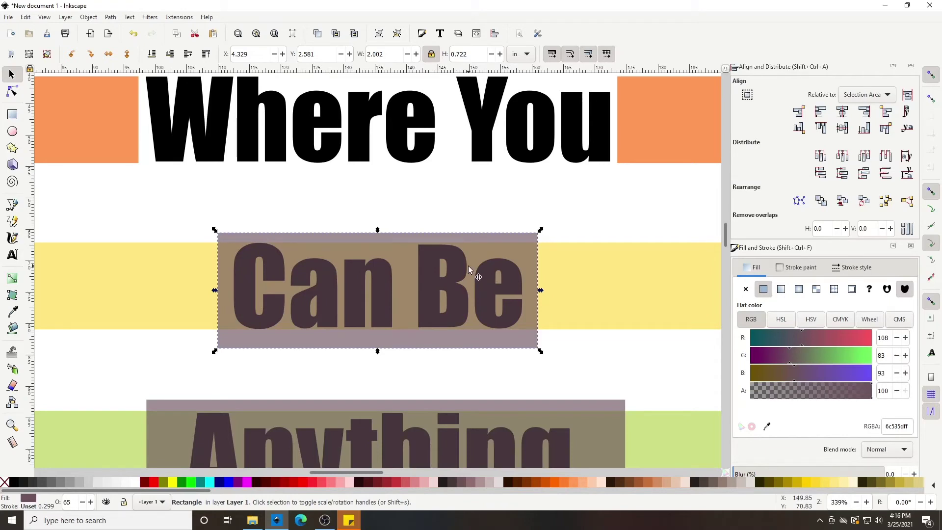
pyautogui.press('pagedown')
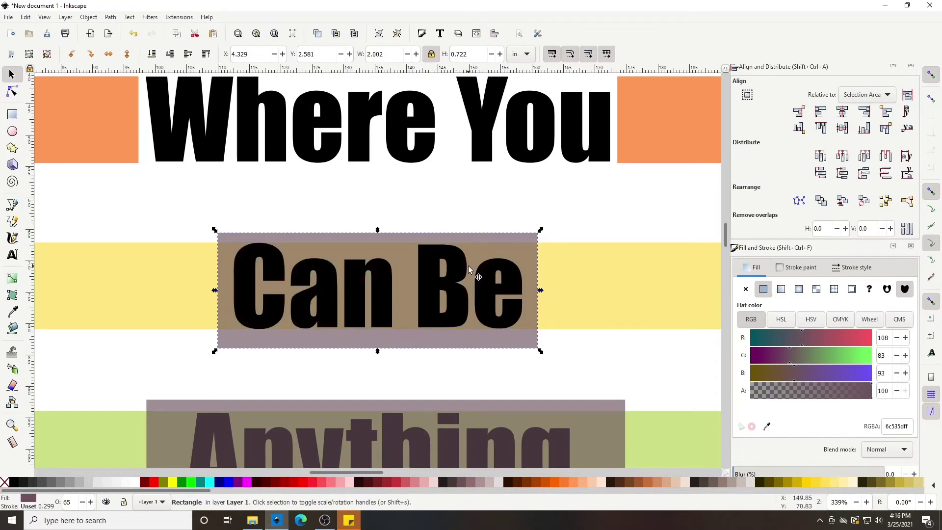
# Centre the box, Can Be text and yellow band on the horizontal axis
pyautogui.press('shift')
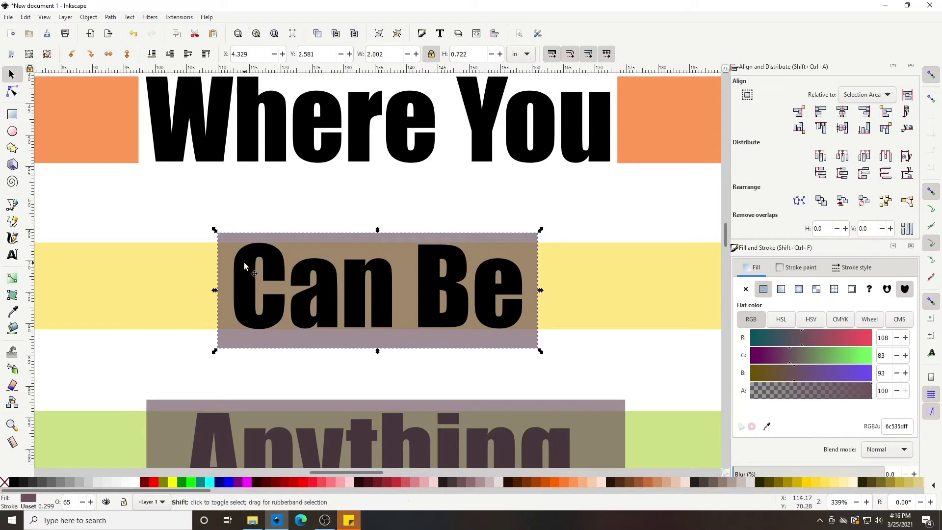
pyautogui.keyDown('shift'); pyautogui.click(247, 262); pyautogui.keyUp('shift')
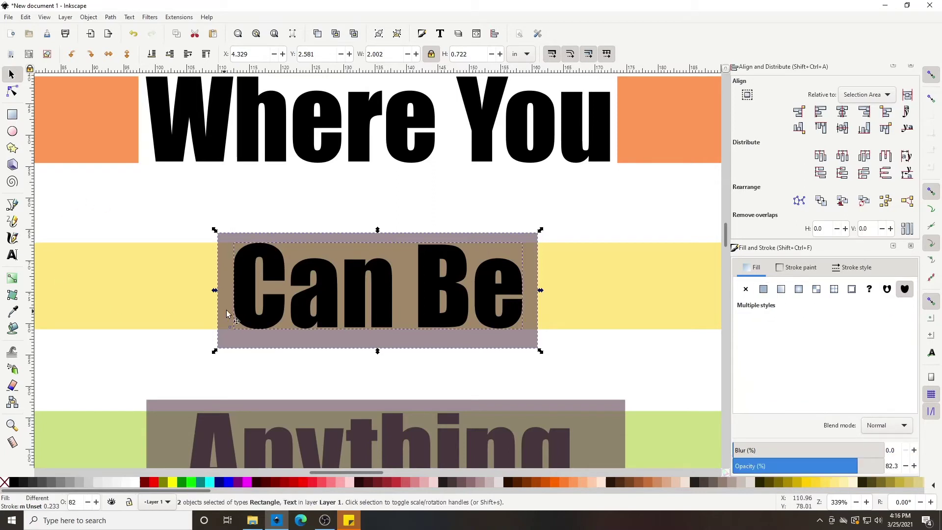
pyautogui.keyDown('shift'); pyautogui.click(190, 269); pyautogui.keyUp('shift')
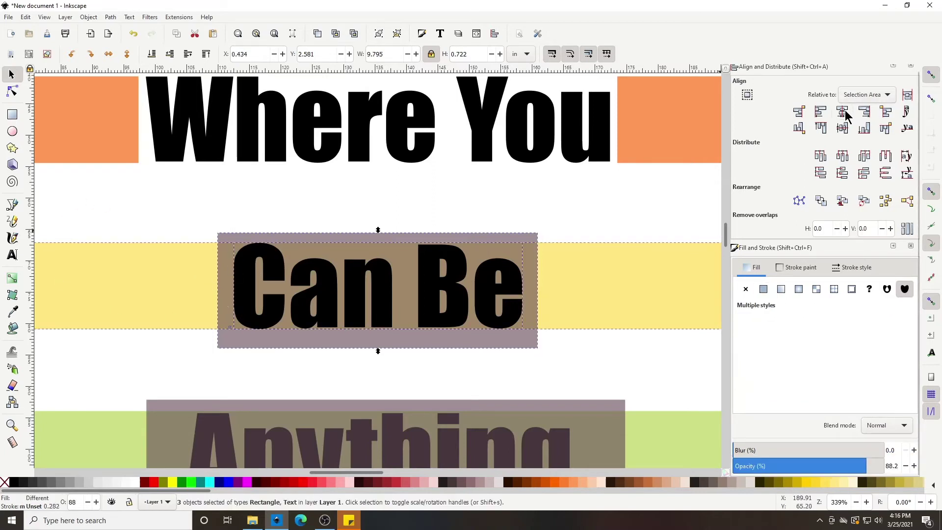
pyautogui.click(842, 129)
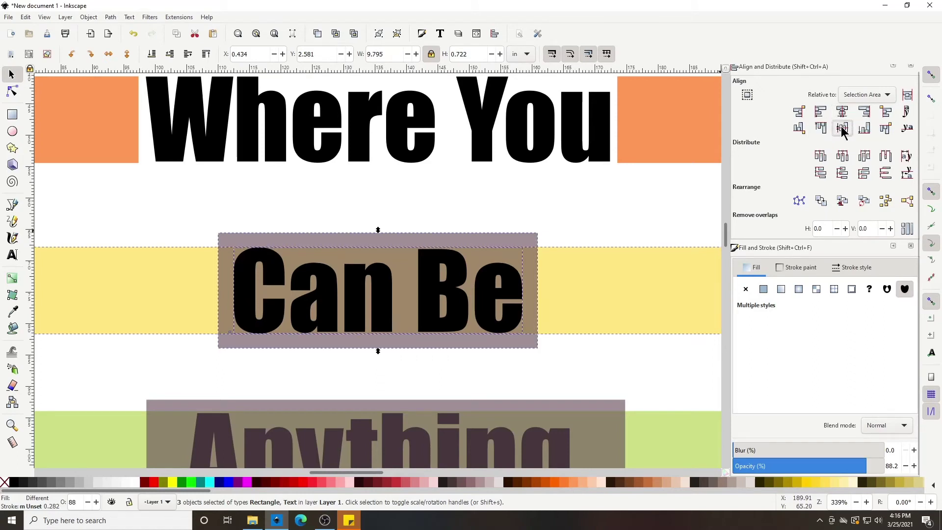
# Cut the purple rectangle's shape out of the yellow band with Path > Difference
pyautogui.click(557, 210)
pyautogui.click(515, 241)
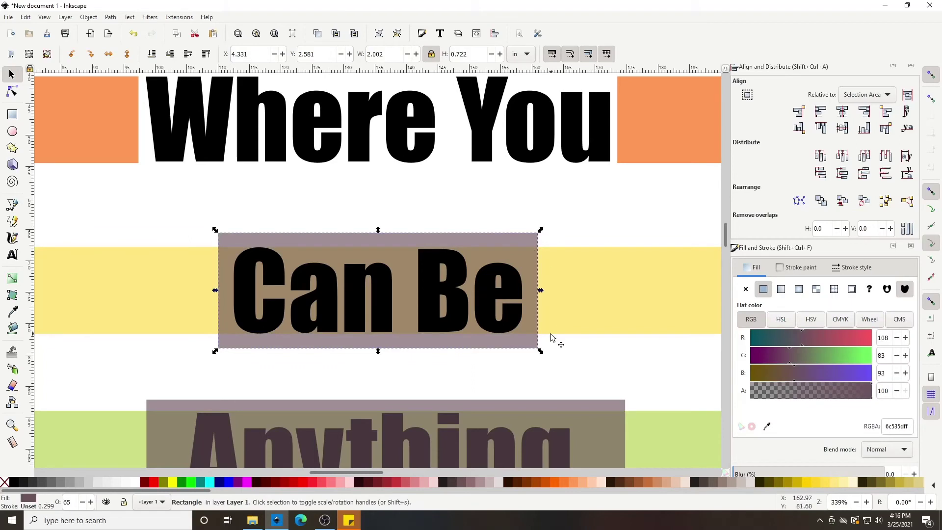
pyautogui.keyDown('shift'); pyautogui.click(608, 275); pyautogui.keyUp('shift')
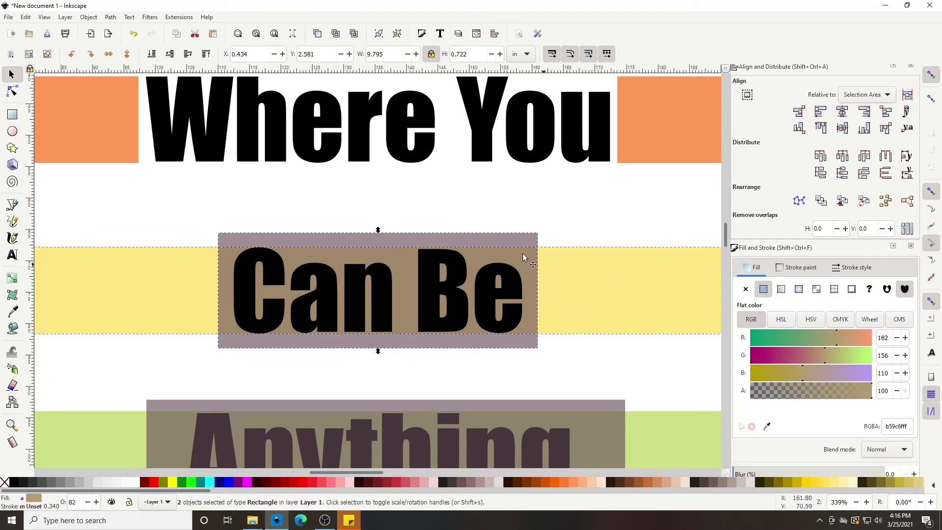
pyautogui.click(111, 17)
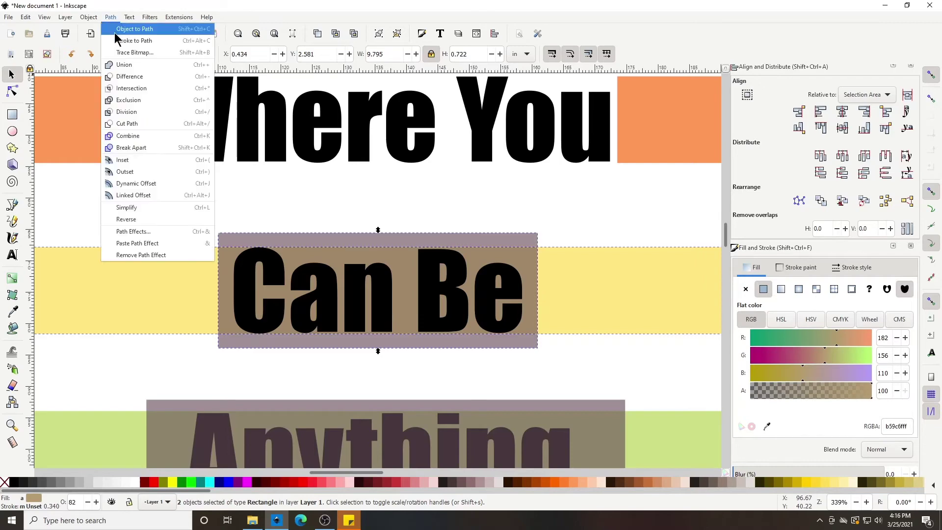
pyautogui.click(127, 78)
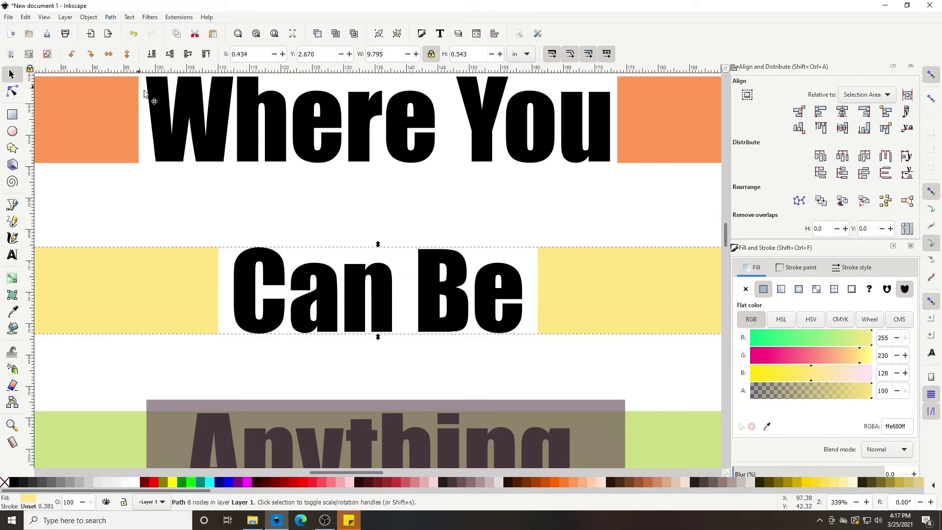
pyautogui.scroll(-2, 574, 299)
pyautogui.scroll(-3, 572, 299)
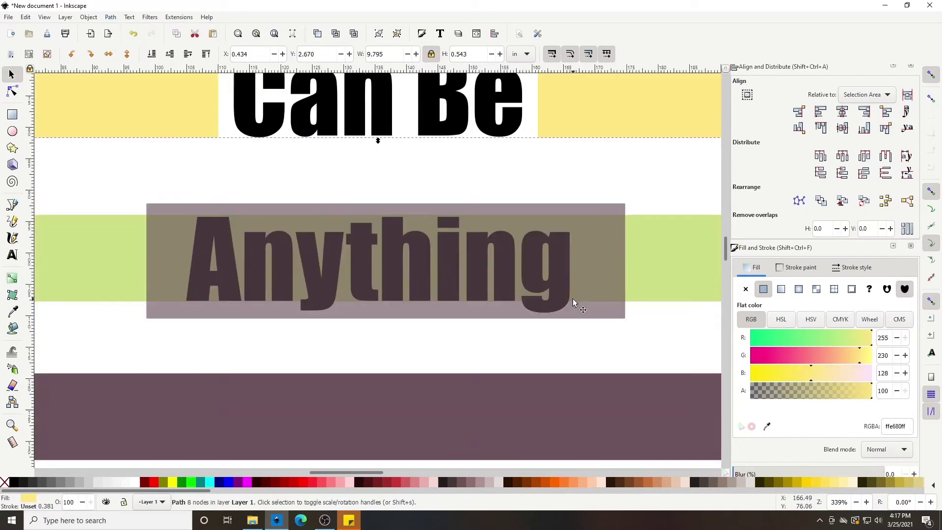
# Narrow the rectangle behind Anything from both sides and lower it beneath the text
pyautogui.click(624, 243)
pyautogui.moveTo(625, 261); pyautogui.dragTo(594, 264)
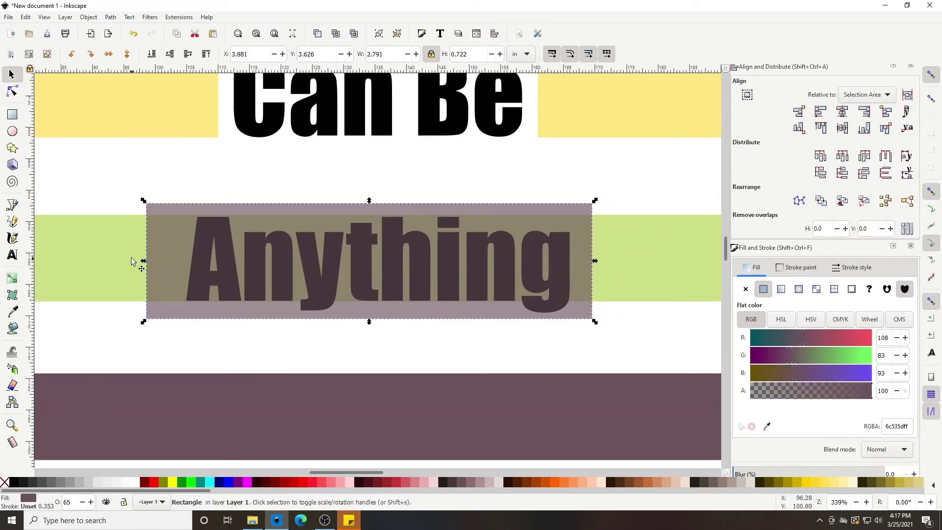
pyautogui.moveTo(145, 263); pyautogui.dragTo(168, 263)
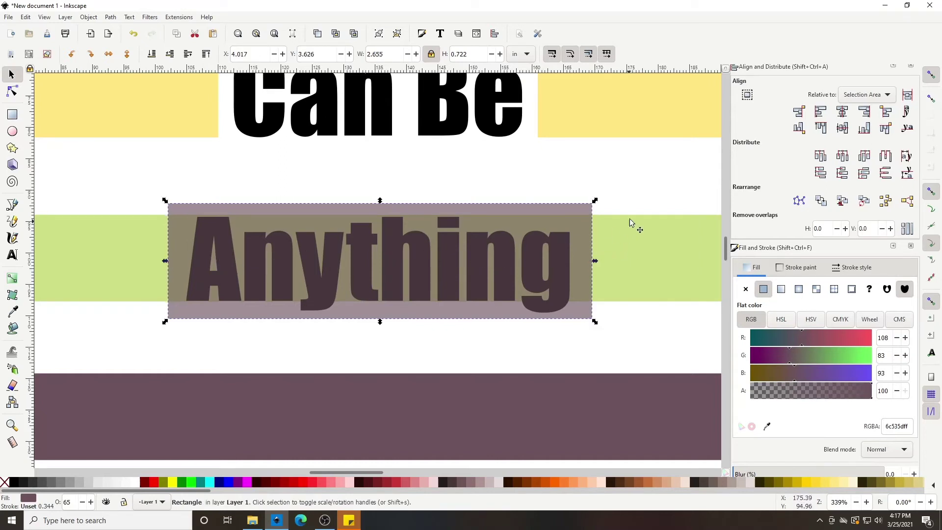
pyautogui.click(633, 202)
pyautogui.click(576, 219)
pyautogui.press('pagedown')
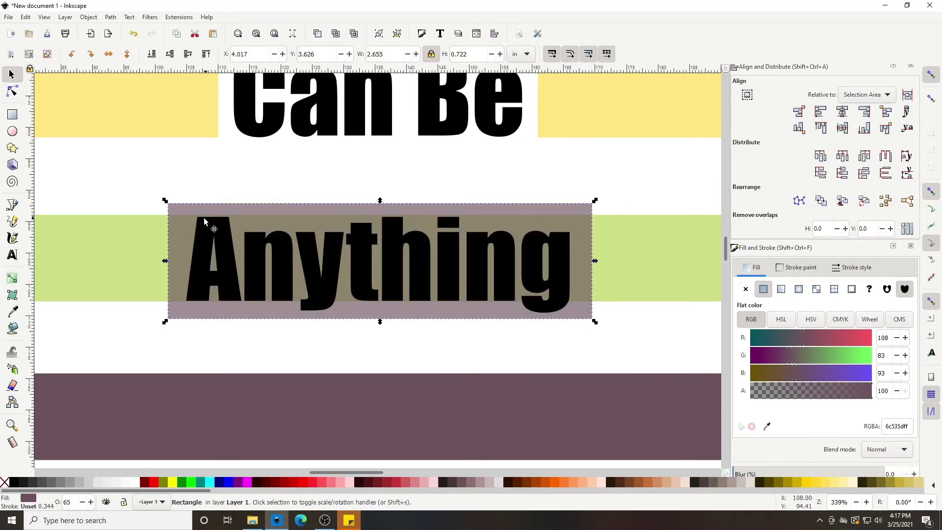
# Centre Anything, its rectangle and the green band on both axes, then nudge the text down slightly
pyautogui.click(225, 248)
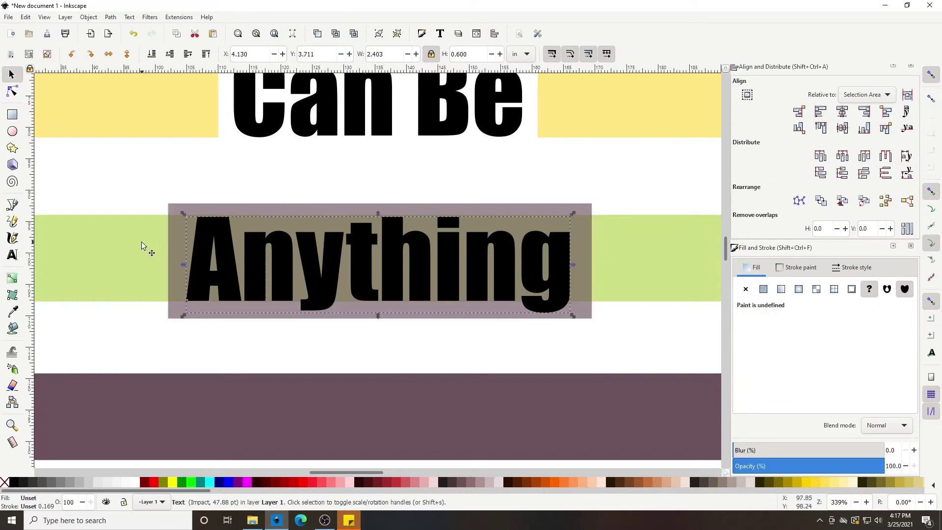
pyautogui.keyDown('shift'); pyautogui.click(172, 208); pyautogui.keyUp('shift')
pyautogui.keyDown('shift'); pyautogui.click(150, 266); pyautogui.keyUp('shift')
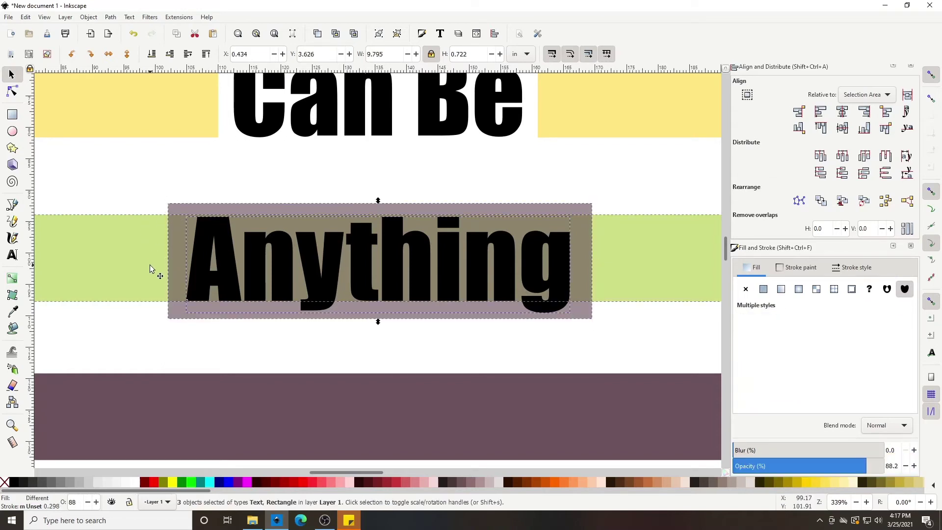
pyautogui.click(843, 112)
pyautogui.click(842, 128)
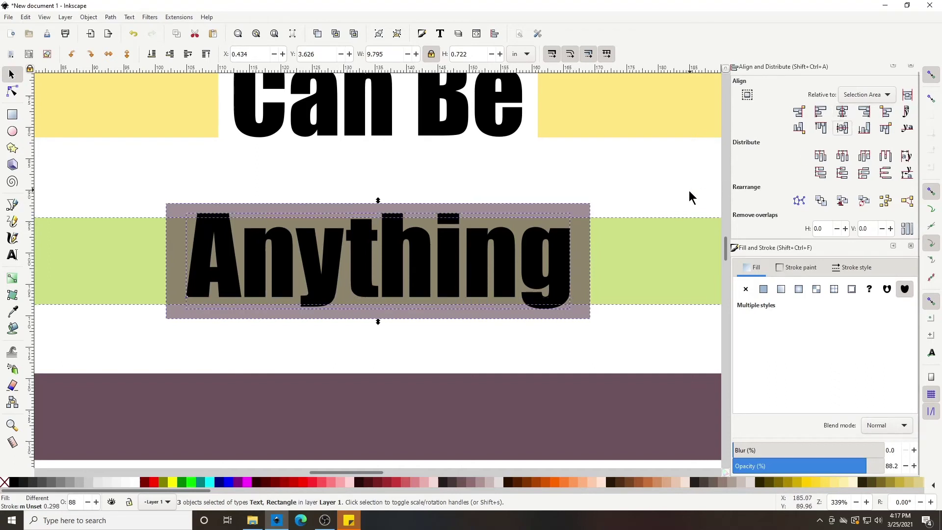
pyautogui.click(673, 190)
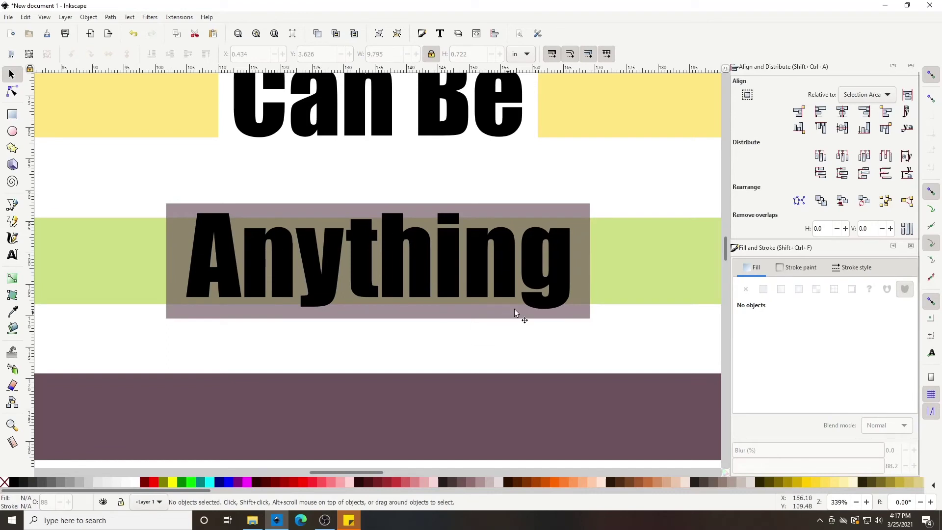
pyautogui.click(360, 250)
pyautogui.press('Down')
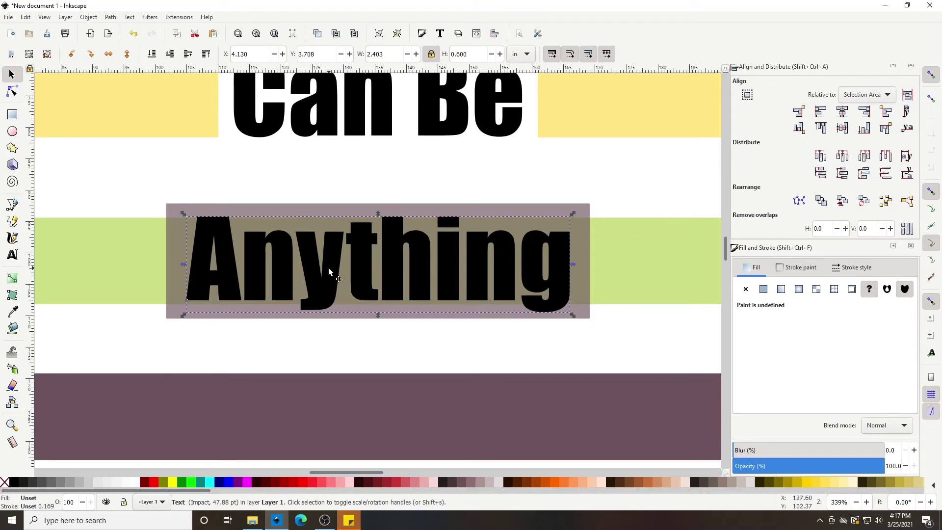
pyautogui.moveTo(329, 271); pyautogui.dragTo(329, 272)
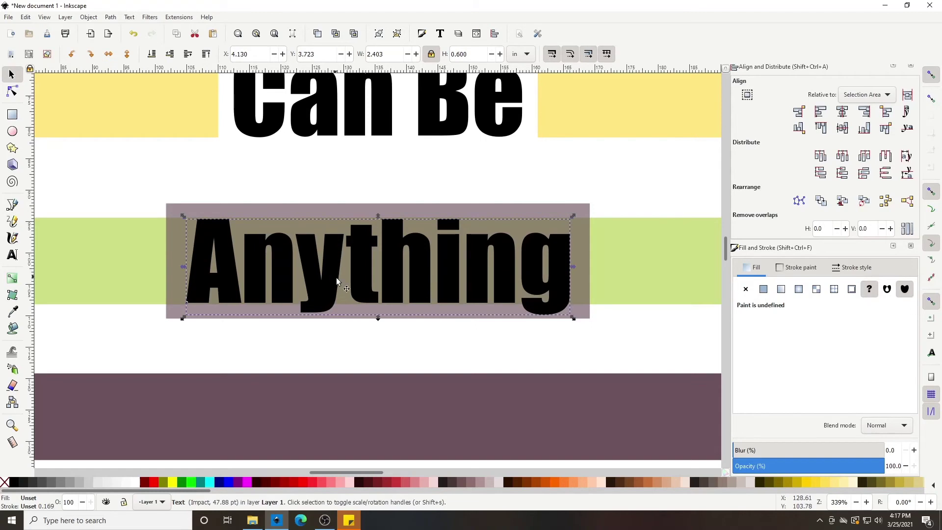
# Cut the purple rectangle's shape out of the green band with Path > Difference
pyautogui.click(168, 235)
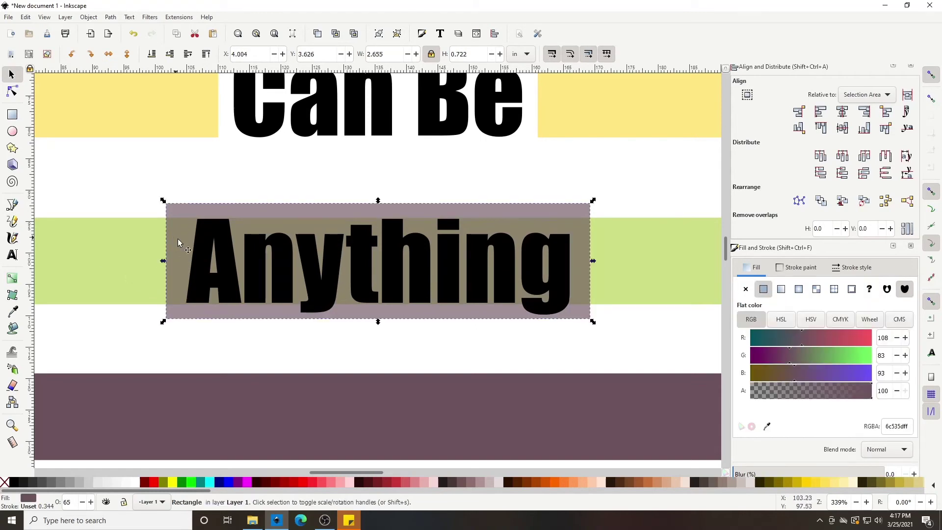
pyautogui.keyDown('shift'); pyautogui.click(209, 255); pyautogui.keyUp('shift')
pyautogui.keyDown('shift'); pyautogui.click(146, 258); pyautogui.keyUp('shift')
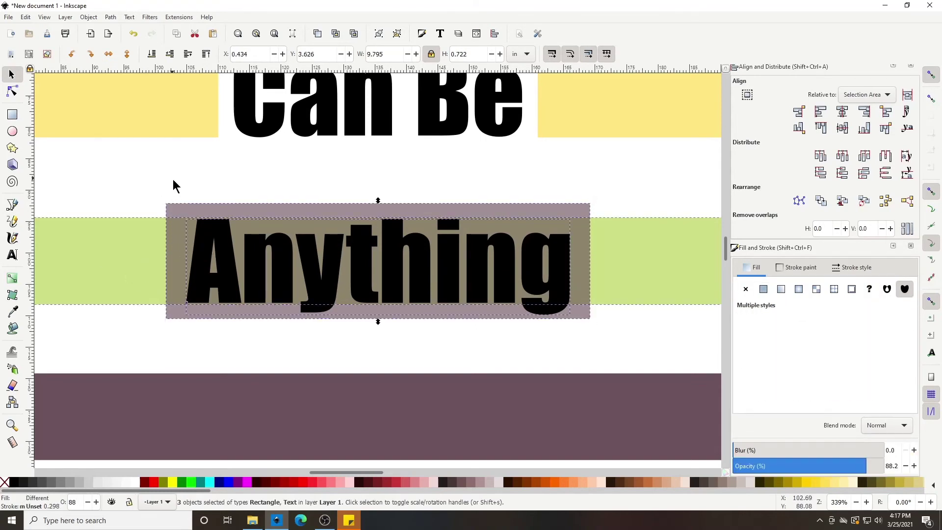
pyautogui.click(194, 205)
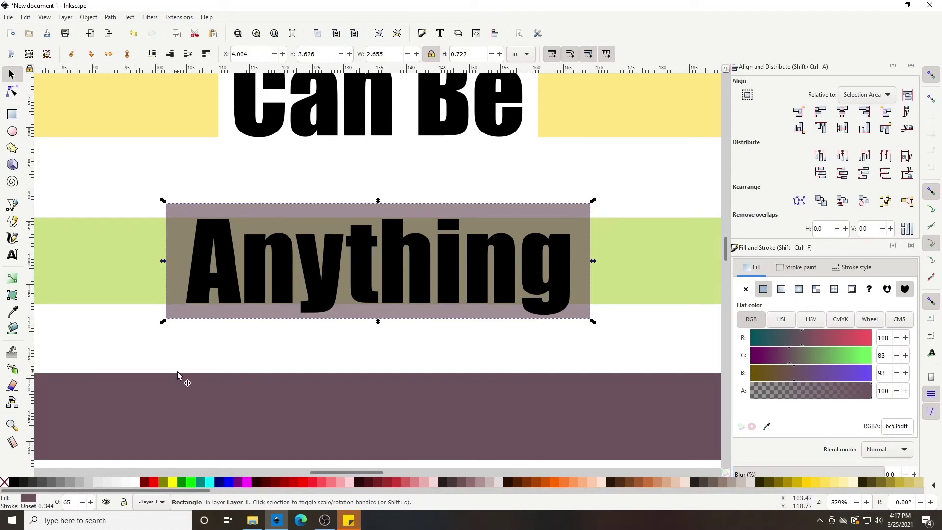
pyautogui.keyDown('shift'); pyautogui.click(146, 259); pyautogui.keyUp('shift')
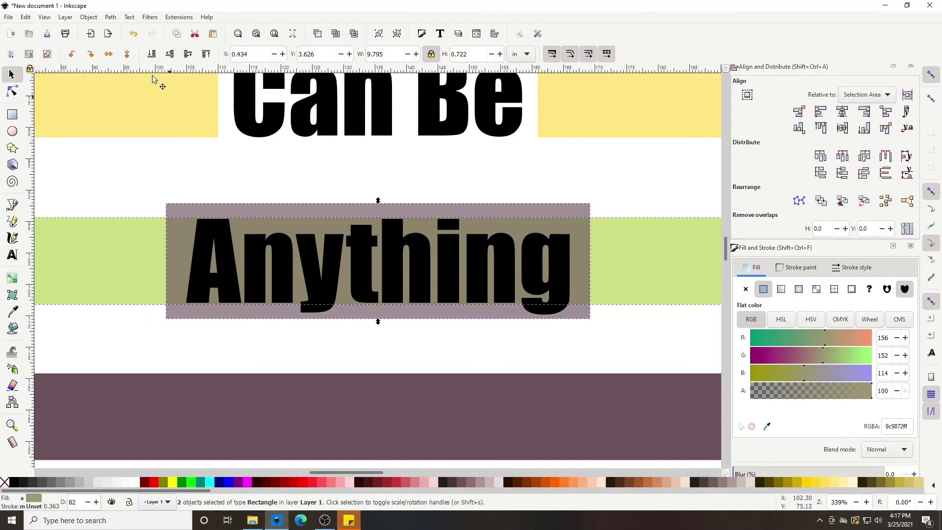
pyautogui.click(111, 17)
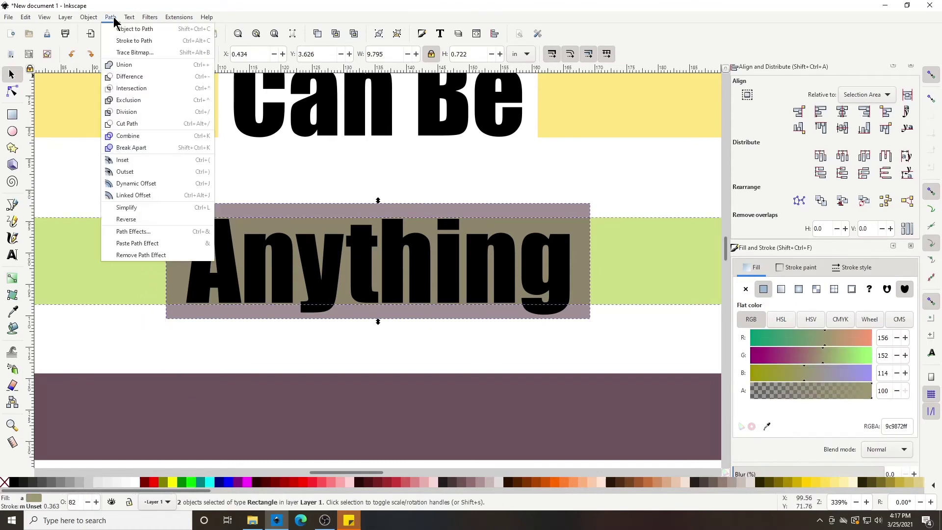
pyautogui.click(141, 83)
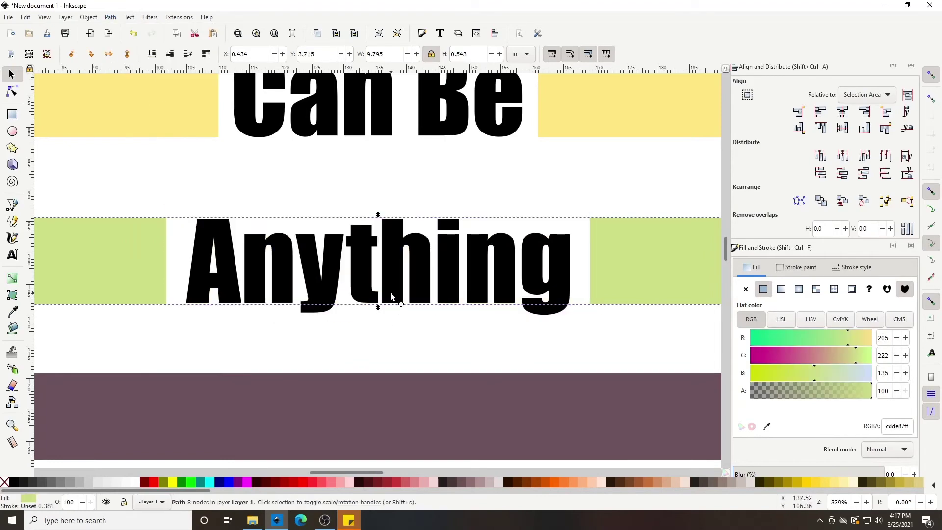
pyautogui.scroll(-5, 391, 295)
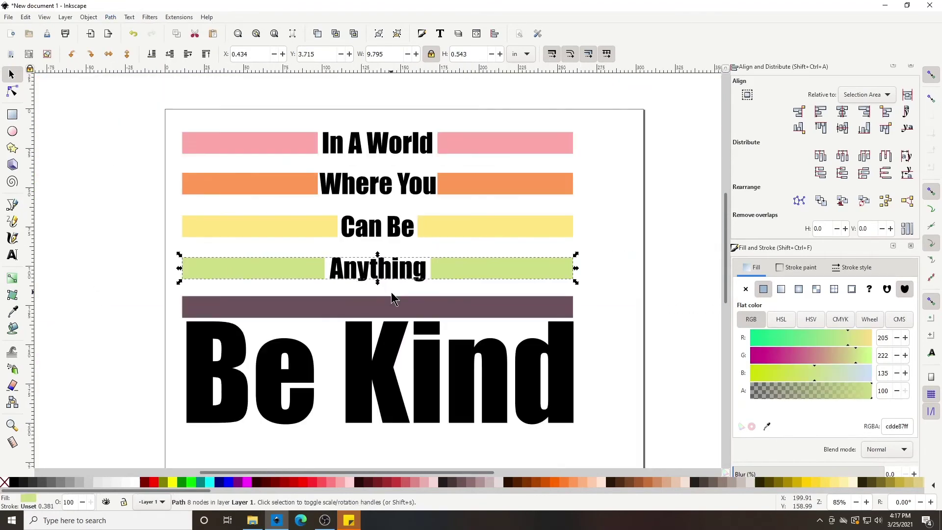
pyautogui.scroll(1, 390, 291)
pyautogui.scroll(-1, 390, 290)
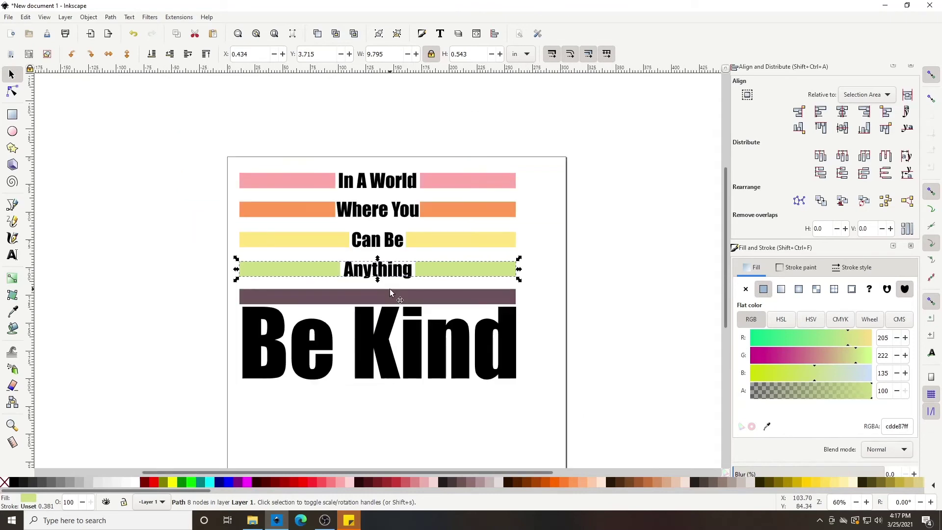
pyautogui.click(394, 376)
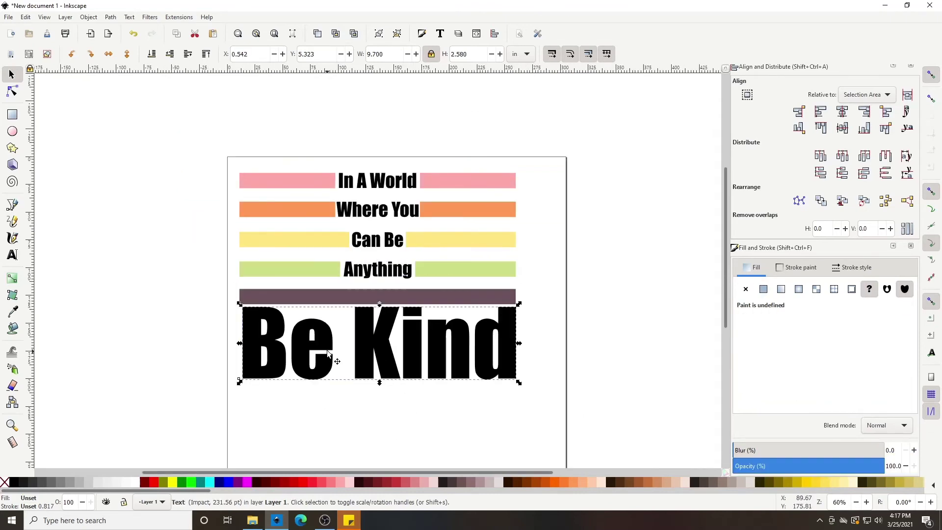
pyautogui.click(357, 184)
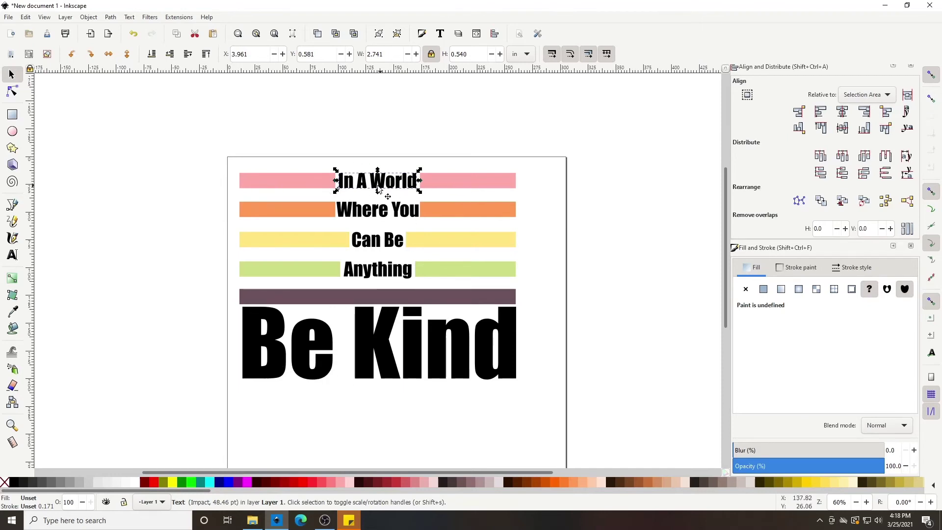
# Group In A World with its pink bar
pyautogui.keyDown('shift'); pyautogui.click(315, 186); pyautogui.keyUp('shift')
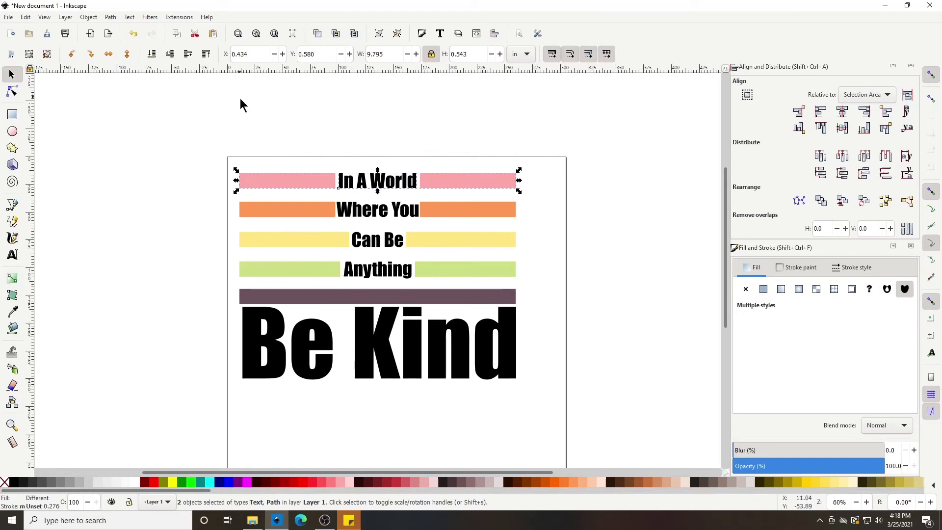
pyautogui.click(88, 17)
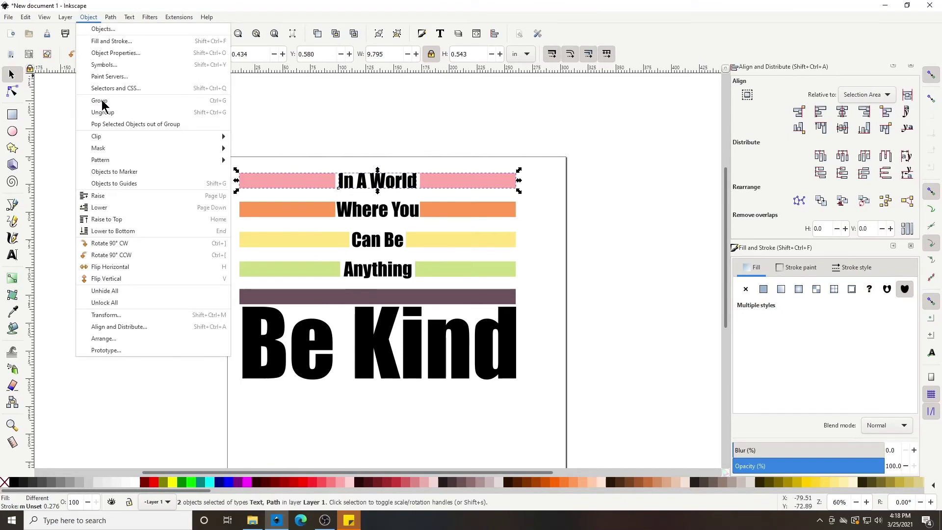
pyautogui.click(214, 102)
# Group Where You, Can Be and Anything each with its orange, yellow and green bar
pyautogui.click(338, 212)
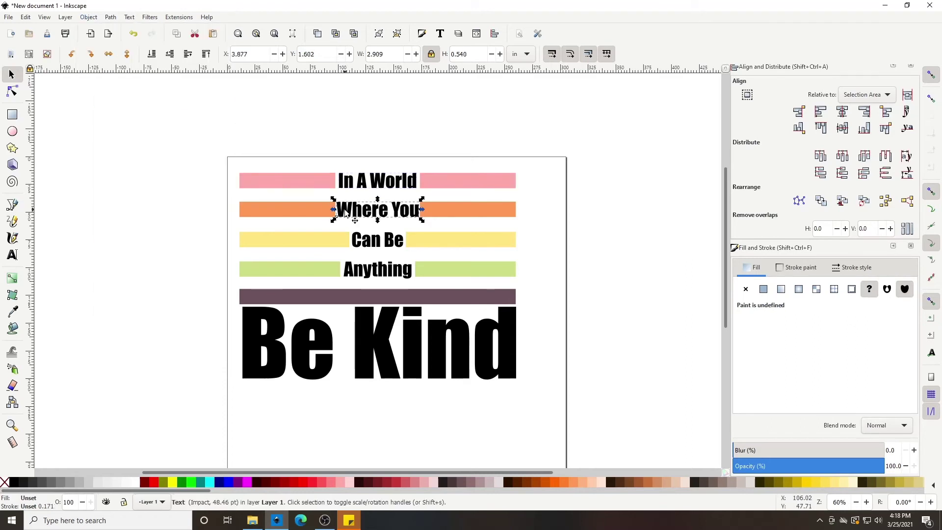
pyautogui.keyDown('shift'); pyautogui.click(308, 213); pyautogui.keyUp('shift')
pyautogui.hotkey('ctrl', 'g')
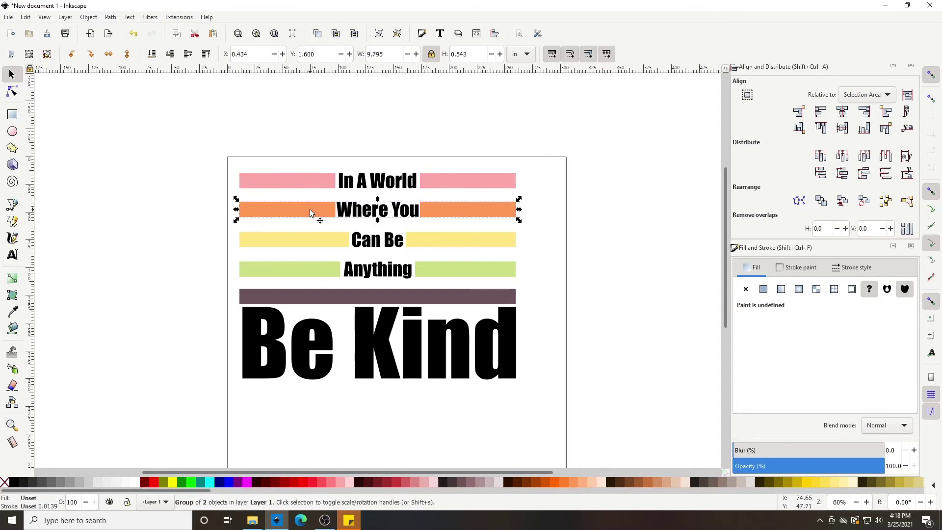
pyautogui.click(359, 243)
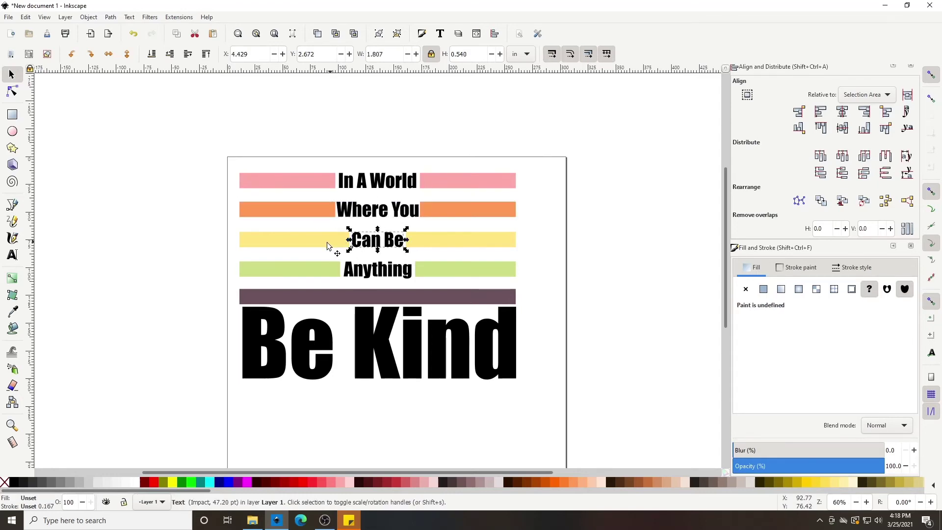
pyautogui.keyDown('shift'); pyautogui.click(324, 244); pyautogui.keyUp('shift')
pyautogui.hotkey('ctrl', 'g')
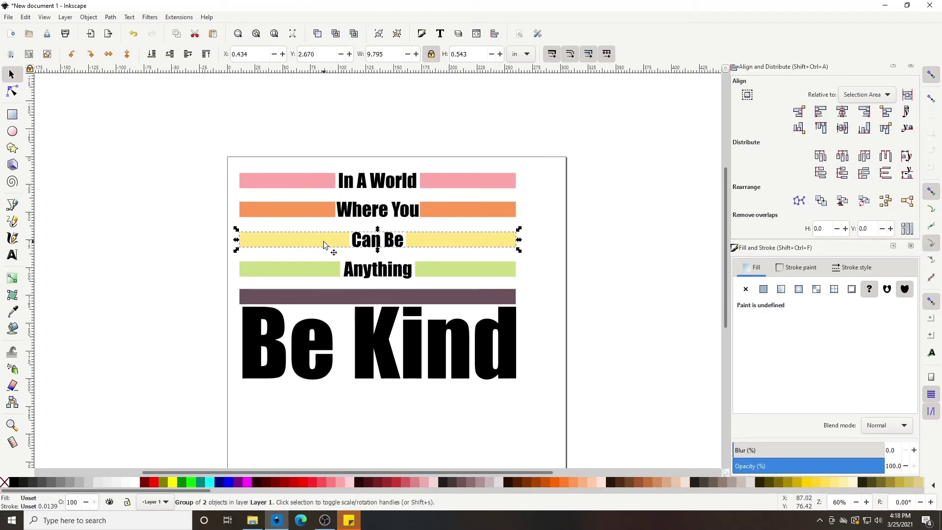
pyautogui.click(324, 244)
pyautogui.click(377, 277)
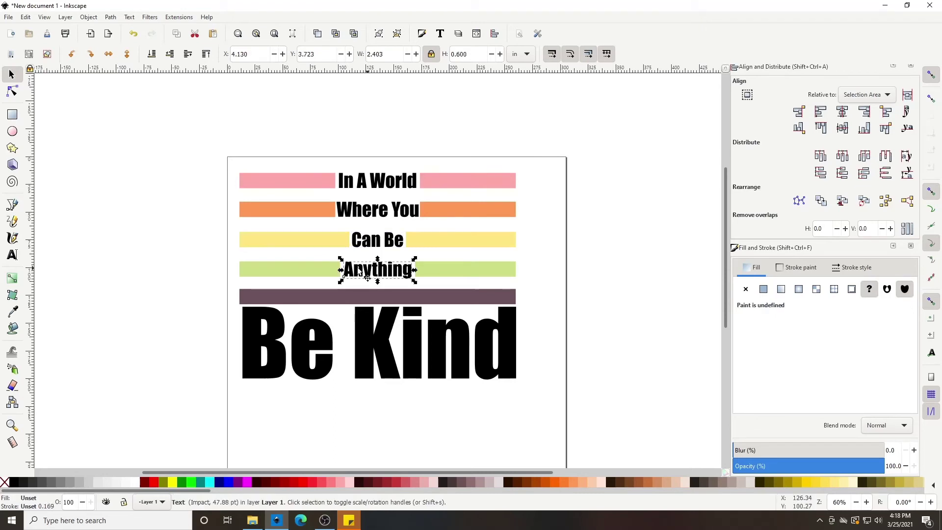
pyautogui.keyDown('shift'); pyautogui.click(295, 270); pyautogui.keyUp('shift')
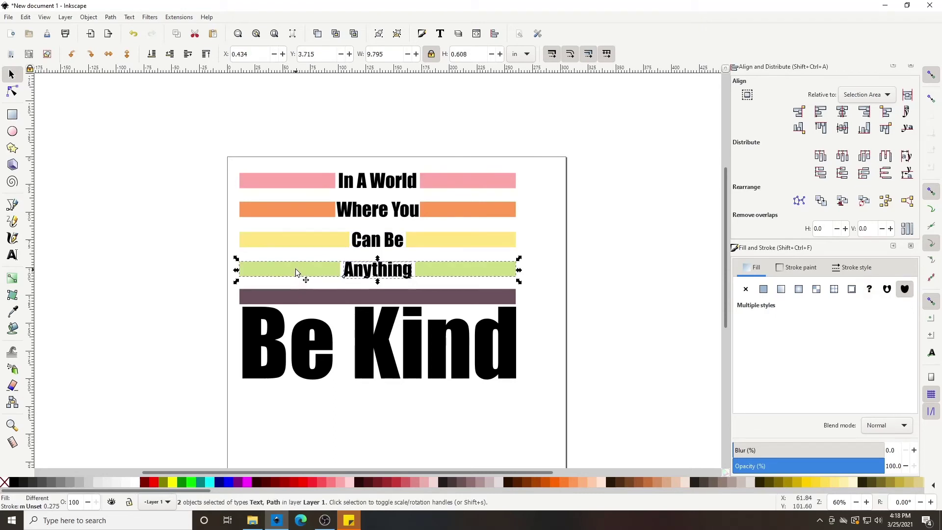
pyautogui.hotkey('ctrl', 'g')
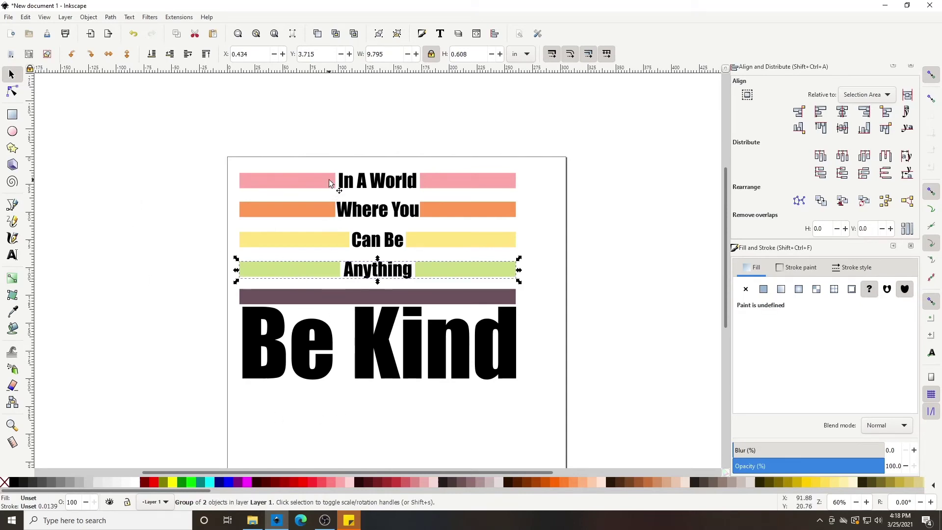
# Centre the four phrase groups, purple bar and Be Kind text on one vertical axis
pyautogui.click(283, 186)
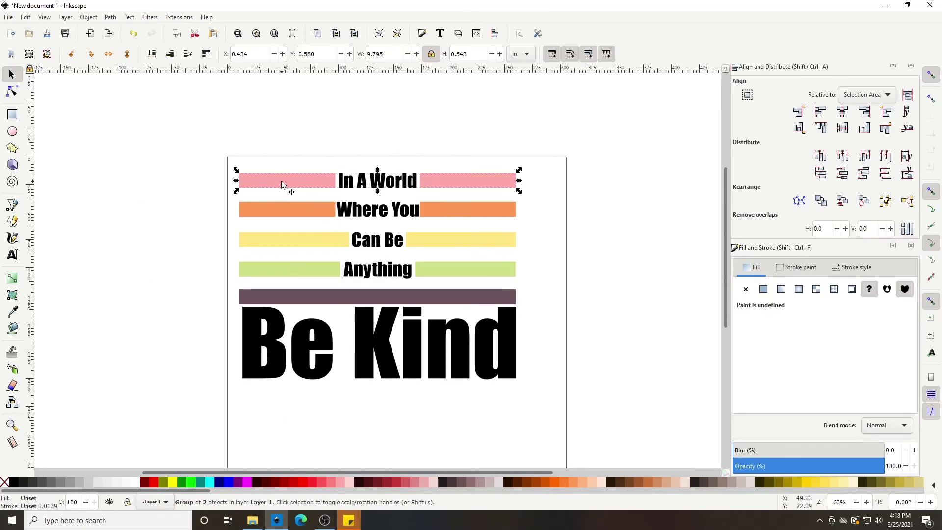
pyautogui.keyDown('shift'); pyautogui.click(284, 210); pyautogui.keyUp('shift')
pyautogui.keyDown('shift'); pyautogui.click(288, 240); pyautogui.keyUp('shift')
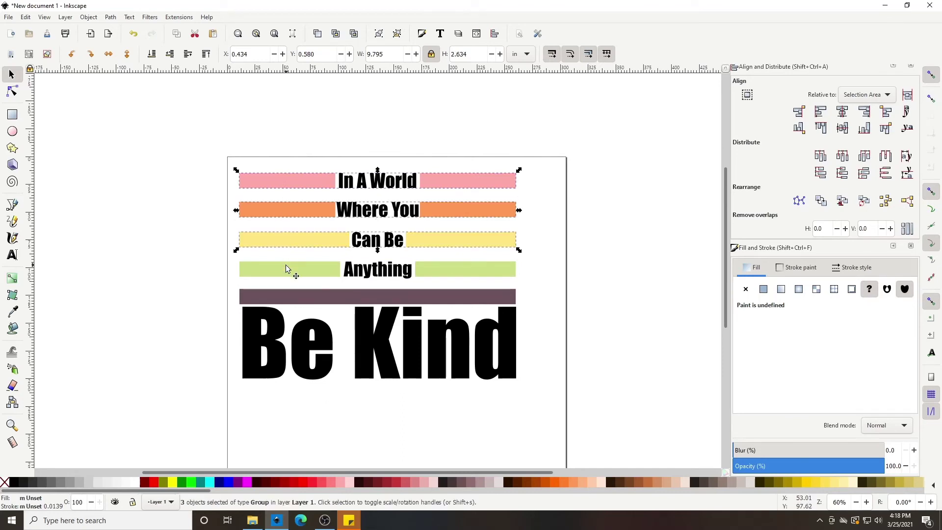
pyautogui.keyDown('shift'); pyautogui.click(292, 270); pyautogui.keyUp('shift')
pyautogui.keyDown('shift'); pyautogui.click(298, 302); pyautogui.keyUp('shift')
pyautogui.keyDown('shift'); pyautogui.click(307, 341); pyautogui.keyUp('shift')
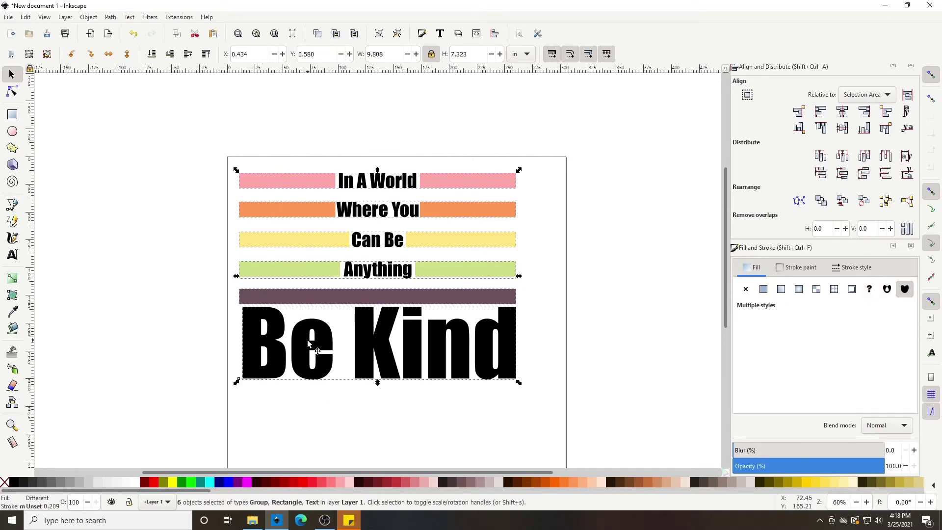
pyautogui.click(842, 112)
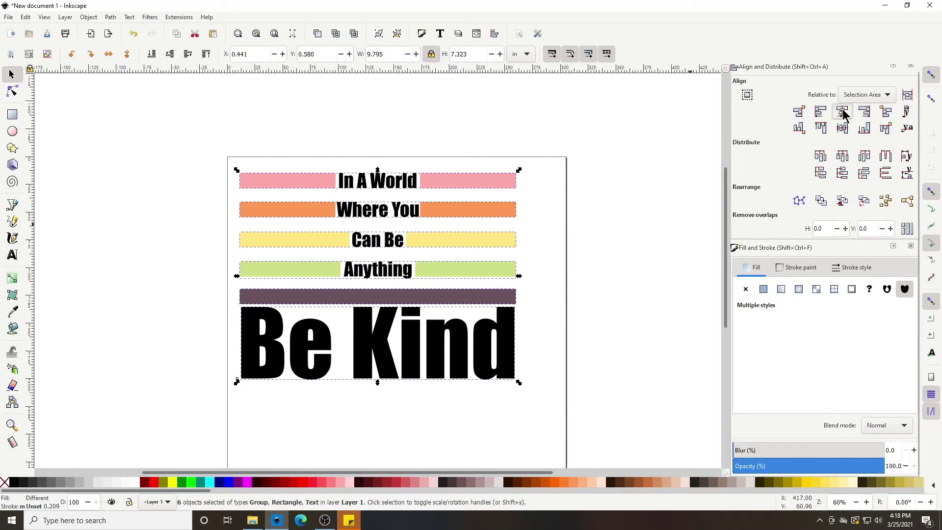
pyautogui.click(566, 261)
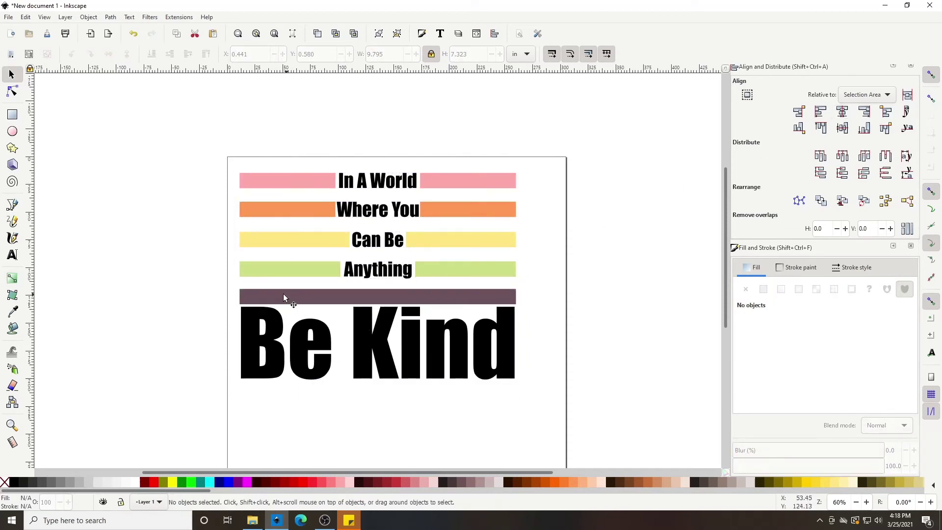
# Ungroup all the phrase-and-bar groups back into separate objects
pyautogui.click(249, 185)
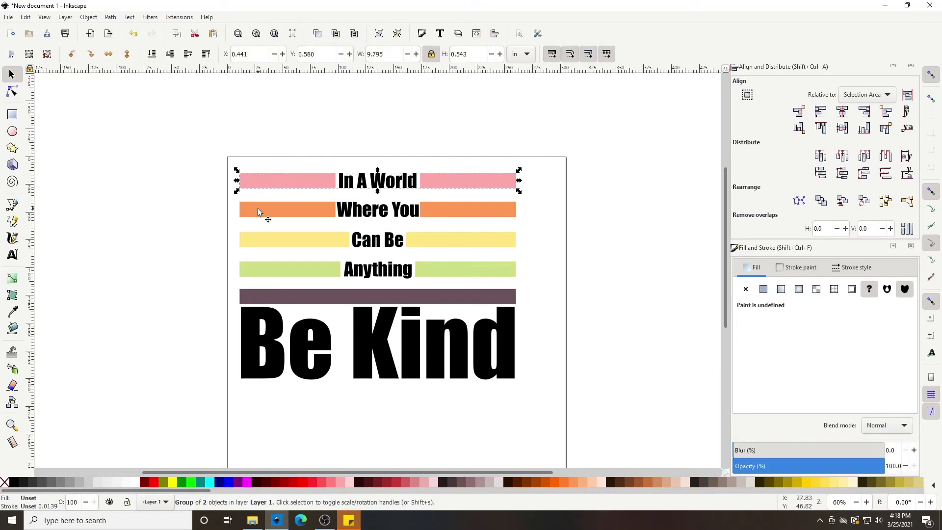
pyautogui.click(257, 212)
pyautogui.keyDown('shift'); pyautogui.click(264, 182); pyautogui.keyUp('shift')
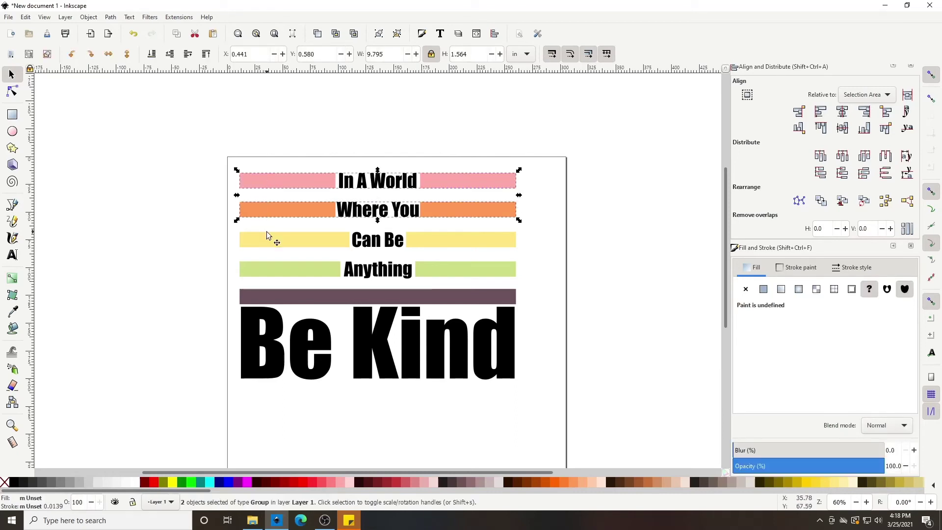
pyautogui.keyDown('shift'); pyautogui.click(267, 236); pyautogui.keyUp('shift')
pyautogui.keyDown('shift'); pyautogui.click(284, 268); pyautogui.keyUp('shift')
pyautogui.keyDown('shift'); pyautogui.click(299, 294); pyautogui.keyUp('shift')
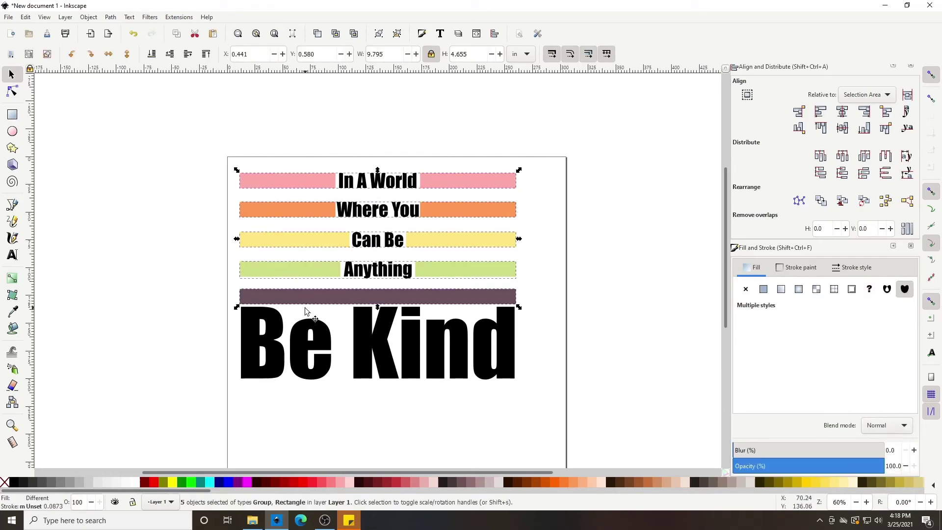
pyautogui.keyDown('shift'); pyautogui.click(314, 342); pyautogui.keyUp('shift')
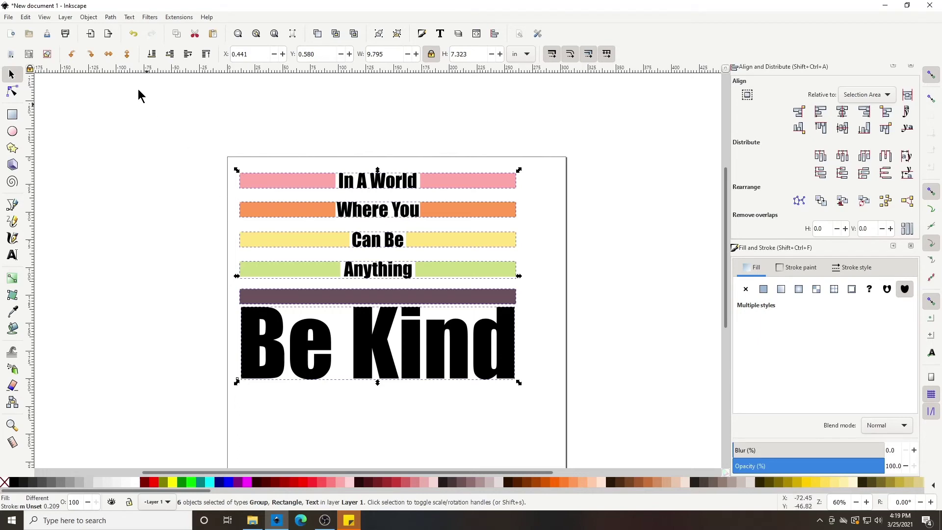
pyautogui.click(89, 18)
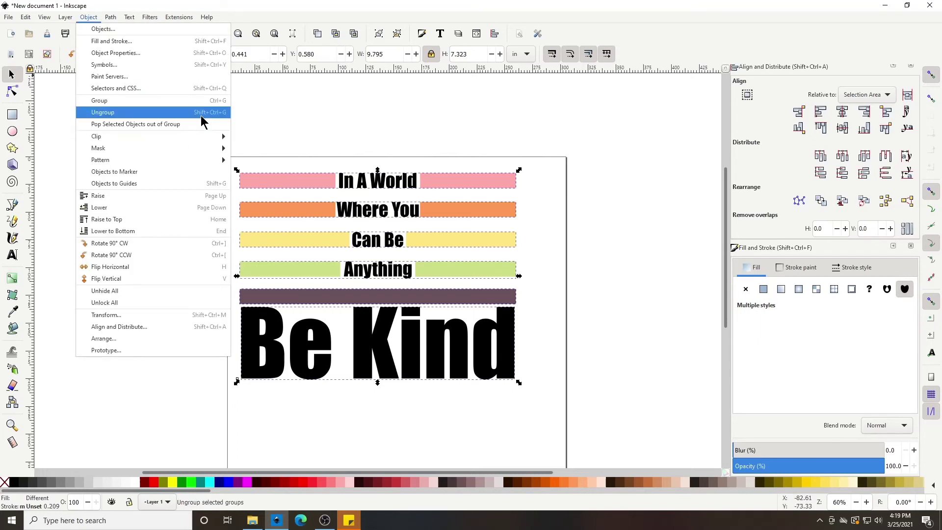
pyautogui.click(221, 120)
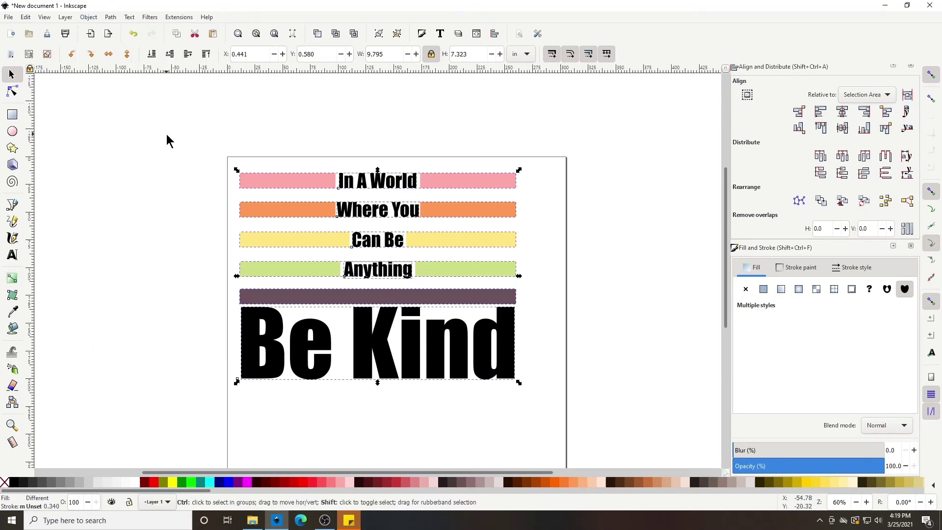
pyautogui.hotkey('ctrl', 'shift', 'g')
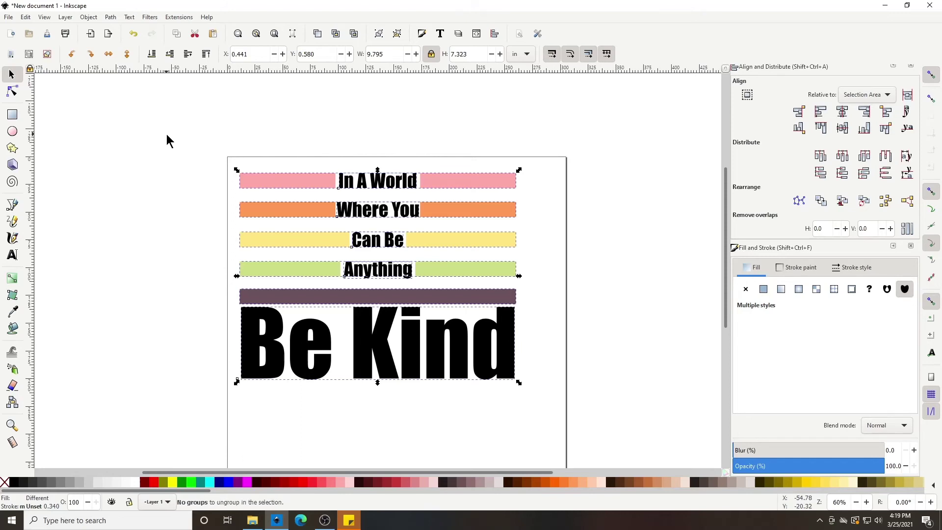
# Select the In A World, Where You, Can Be, Anything and Be Kind texts, leaving the bars out
pyautogui.click(151, 190)
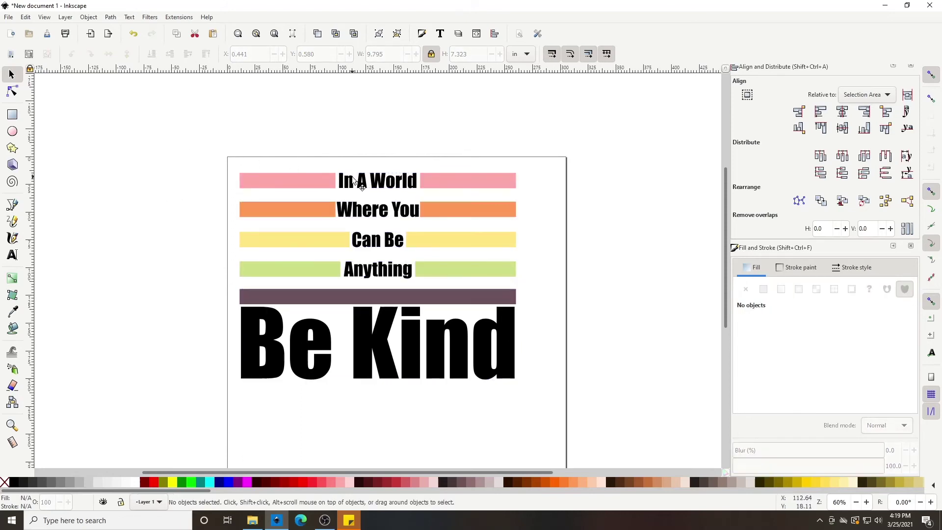
pyautogui.click(359, 212)
pyautogui.click(375, 271)
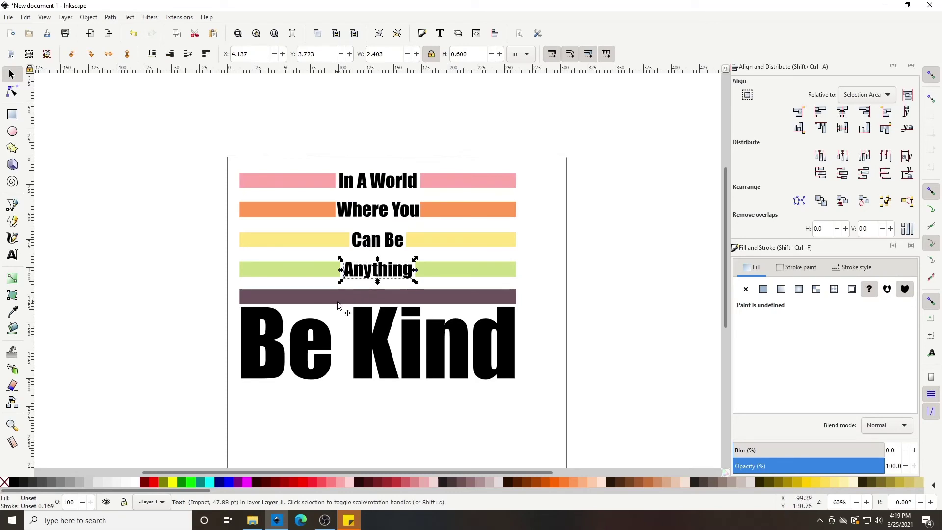
pyautogui.click(264, 298)
pyautogui.click(265, 343)
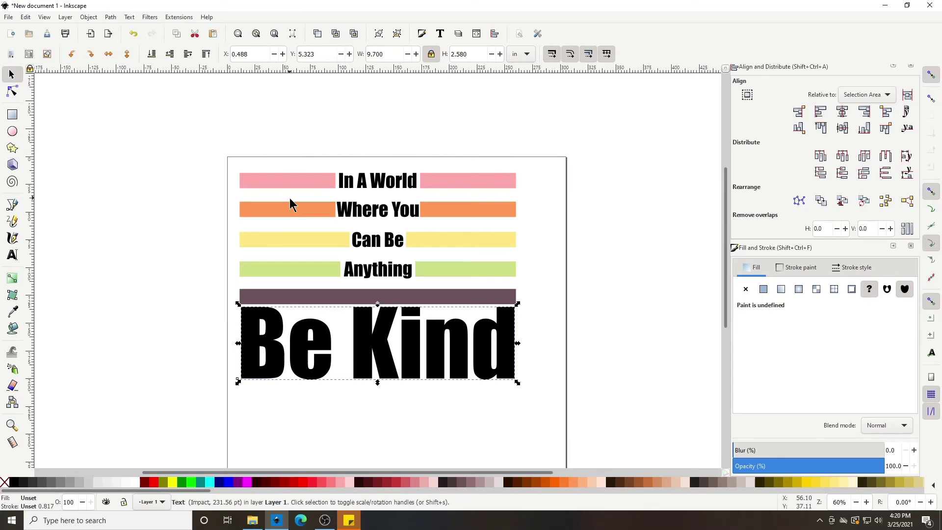
pyautogui.click(353, 184)
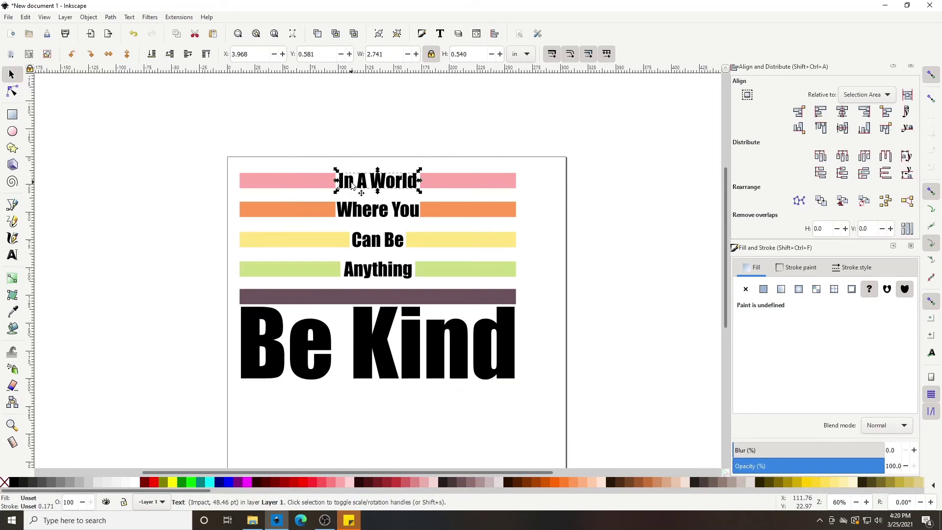
pyautogui.keyDown('shift'); pyautogui.click(351, 219); pyautogui.keyUp('shift')
pyautogui.keyDown('shift'); pyautogui.click(366, 245); pyautogui.keyUp('shift')
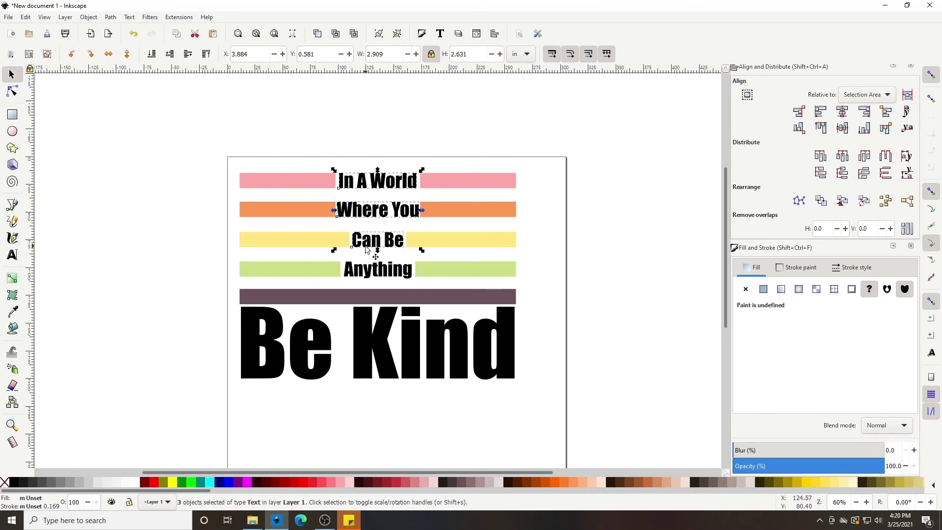
pyautogui.keyDown('shift'); pyautogui.click(368, 274); pyautogui.keyUp('shift')
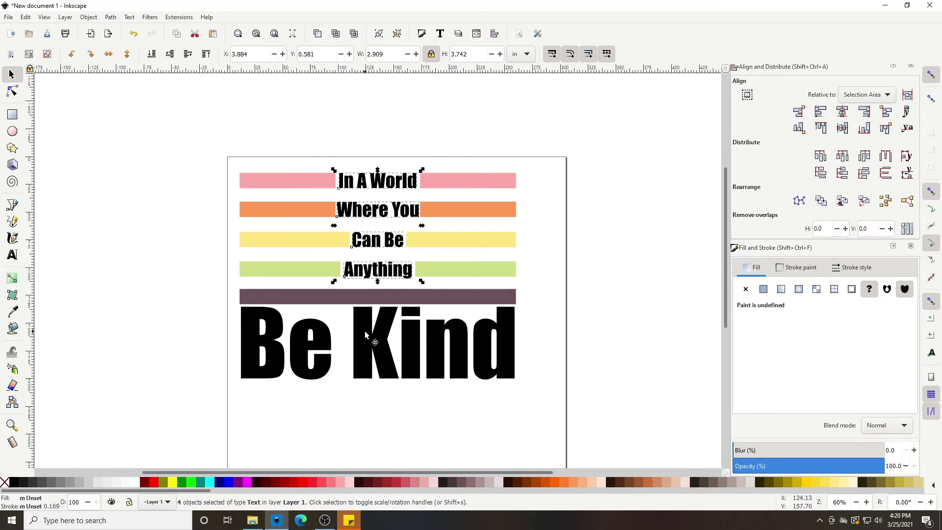
pyautogui.keyDown('shift'); pyautogui.click(365, 333); pyautogui.keyUp('shift')
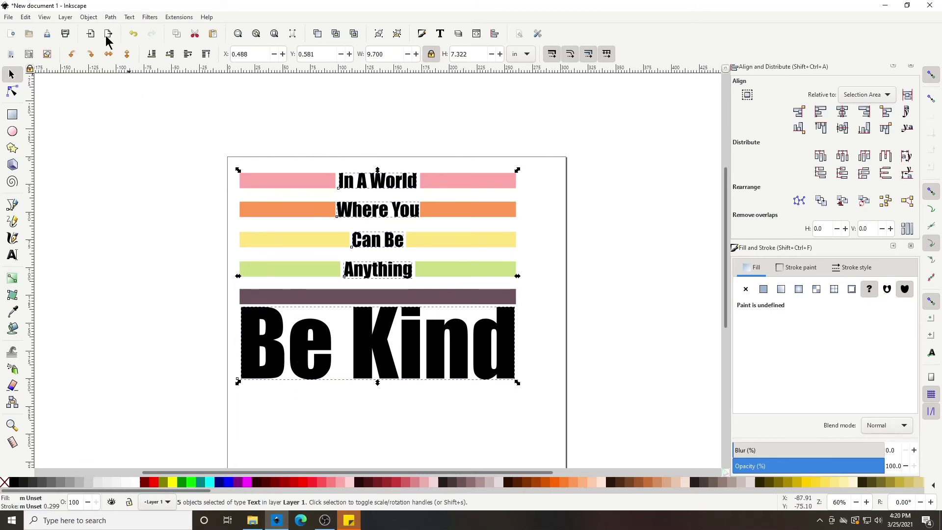
# Convert the five text lines to paths, ungroup them and combine all letters into one path
pyautogui.click(110, 16)
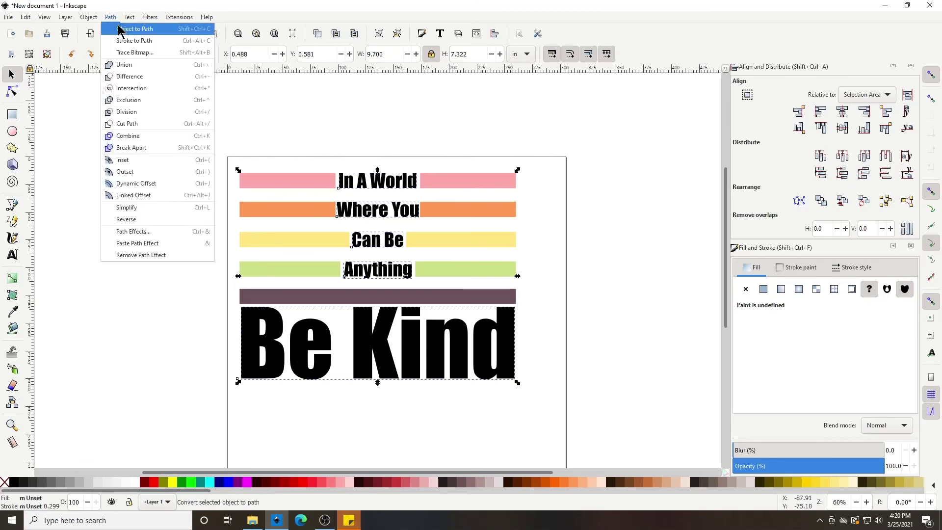
pyautogui.click(120, 29)
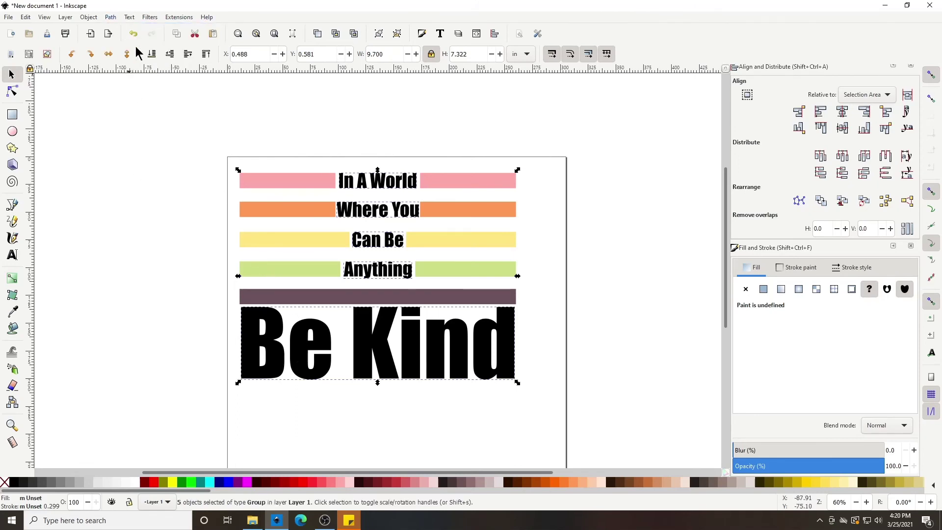
pyautogui.click(86, 18)
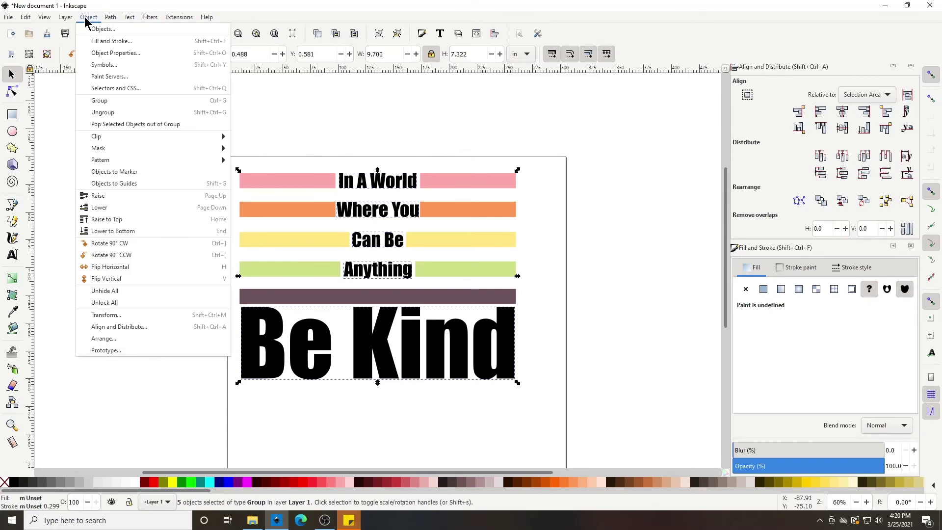
pyautogui.click(111, 113)
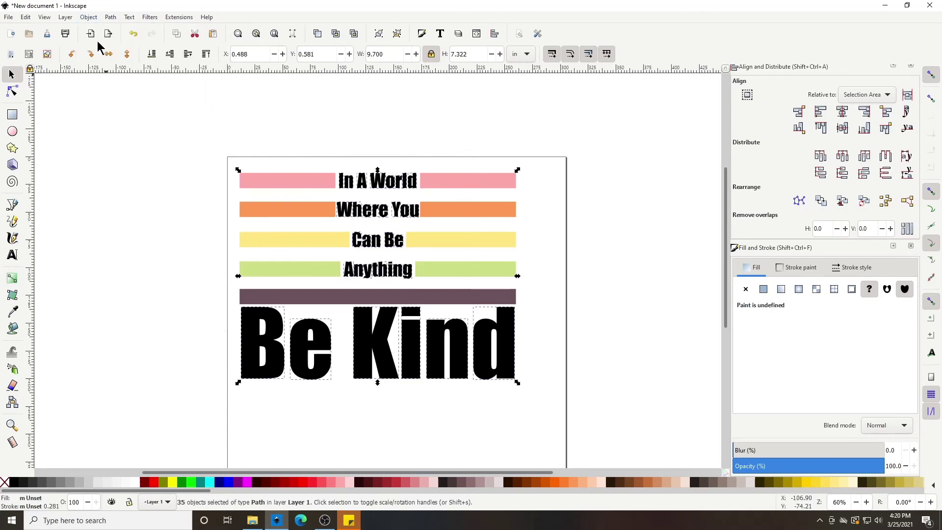
pyautogui.click(109, 17)
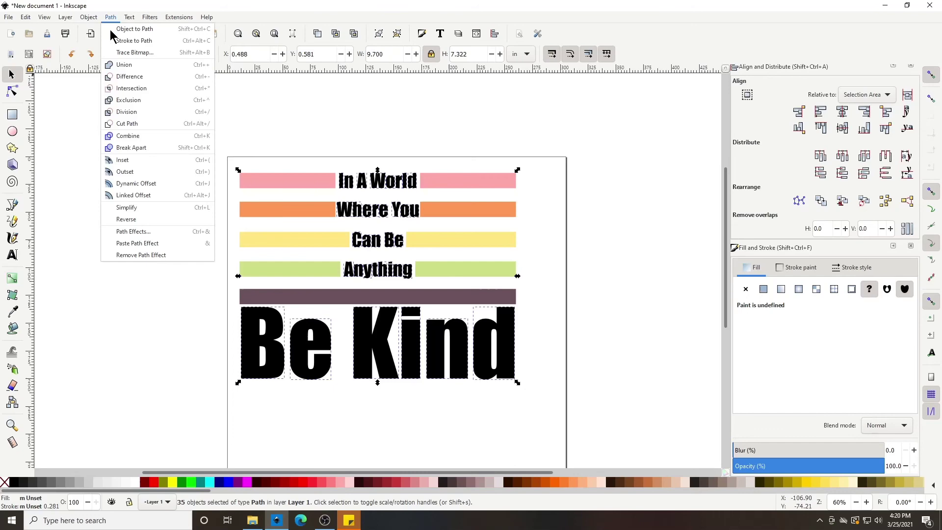
pyautogui.click(110, 72)
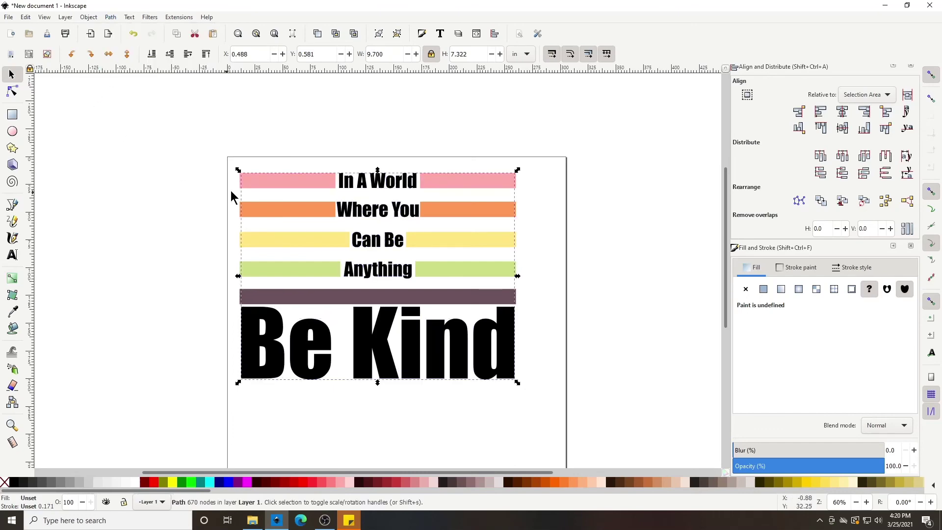
# Undo the accidental drag so the merged lettering sits centred over the stripes again
pyautogui.moveTo(351, 186); pyautogui.dragTo(332, 177)
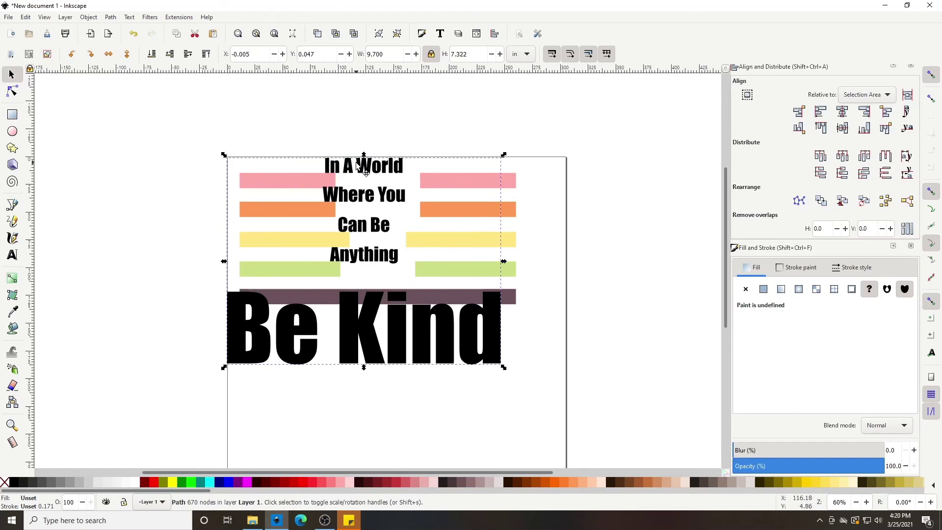
pyautogui.moveTo(362, 170)
pyautogui.mouseDown()
pyautogui.moveTo(390, 185)
pyautogui.moveTo(376, 184)
pyautogui.moveTo(377, 169)
pyautogui.mouseUp()
pyautogui.hotkey('ctrl', 'z')
pyautogui.hotkey('ctrl', 'z')
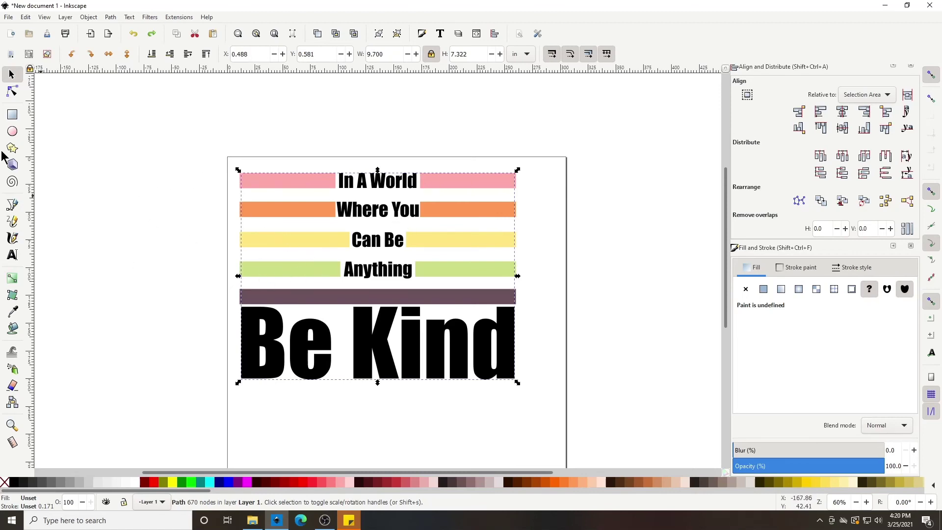
# Select all five coloured stripes and convert them to paths with Object to Path
pyautogui.click(251, 184)
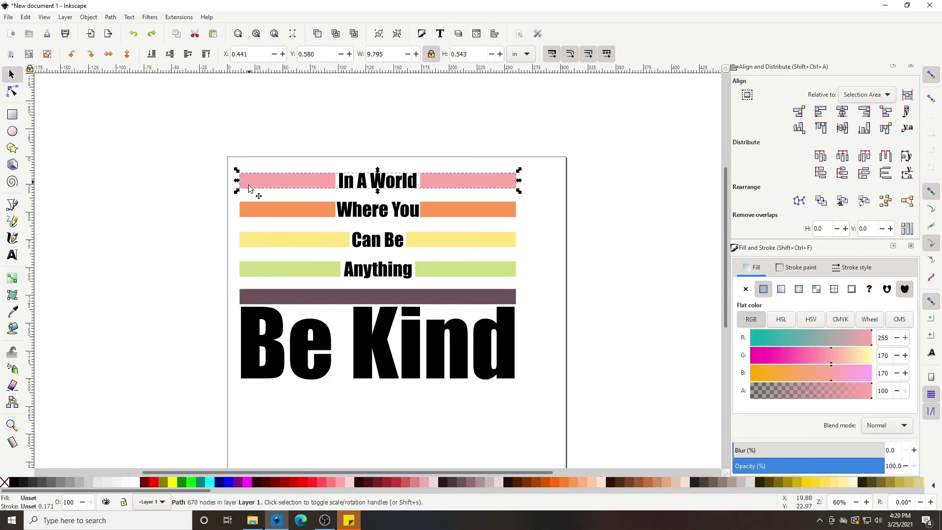
pyautogui.keyDown('shift'); pyautogui.click(253, 214); pyautogui.keyUp('shift')
pyautogui.keyDown('shift'); pyautogui.click(258, 245); pyautogui.keyUp('shift')
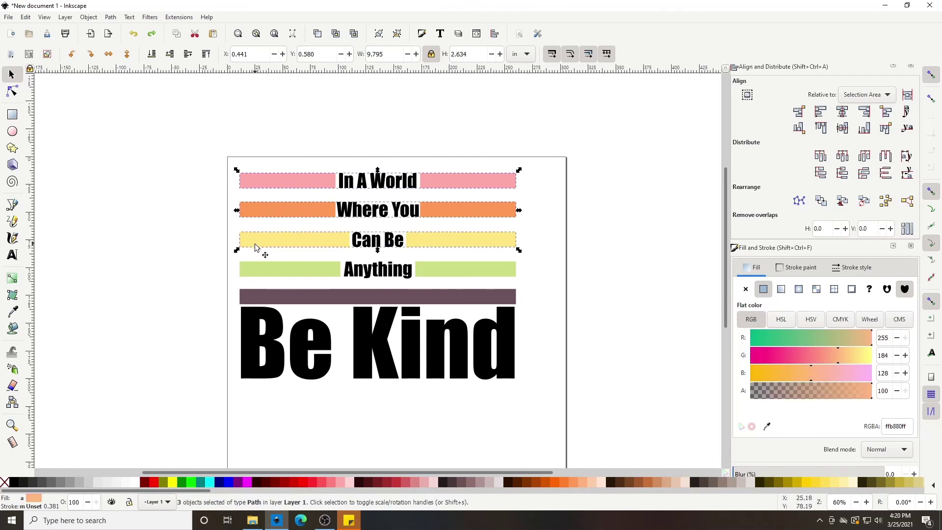
pyautogui.keyDown('shift'); pyautogui.click(256, 271); pyautogui.keyUp('shift')
pyautogui.click(182, 194)
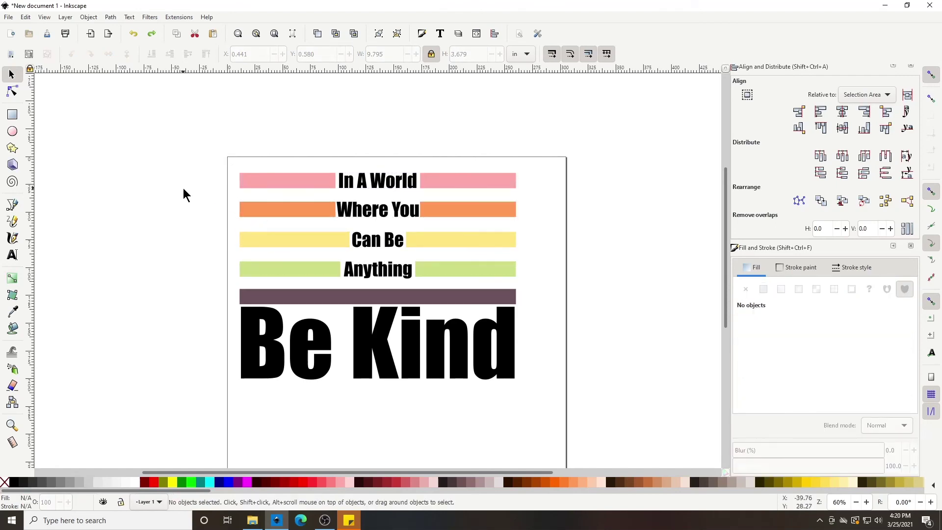
pyautogui.click(280, 181)
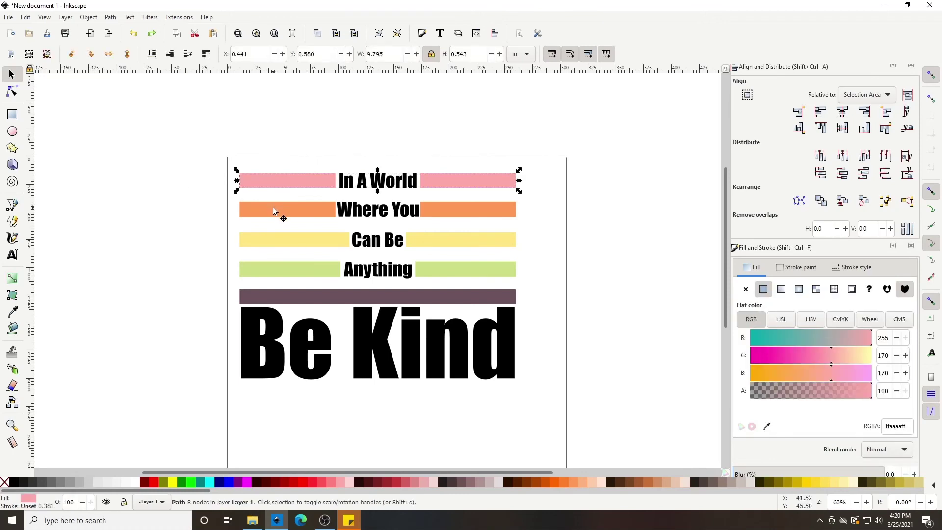
pyautogui.keyDown('shift'); pyautogui.click(273, 209); pyautogui.keyUp('shift')
pyautogui.keyDown('shift'); pyautogui.click(270, 241); pyautogui.keyUp('shift')
pyautogui.keyDown('shift'); pyautogui.click(269, 270); pyautogui.keyUp('shift')
pyautogui.keyDown('shift'); pyautogui.click(267, 297); pyautogui.keyUp('shift')
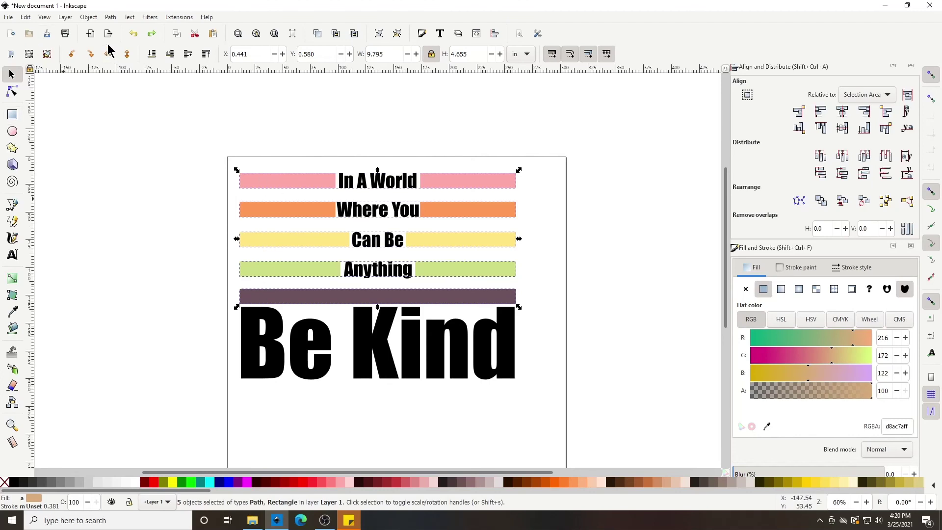
pyautogui.click(110, 18)
pyautogui.click(115, 30)
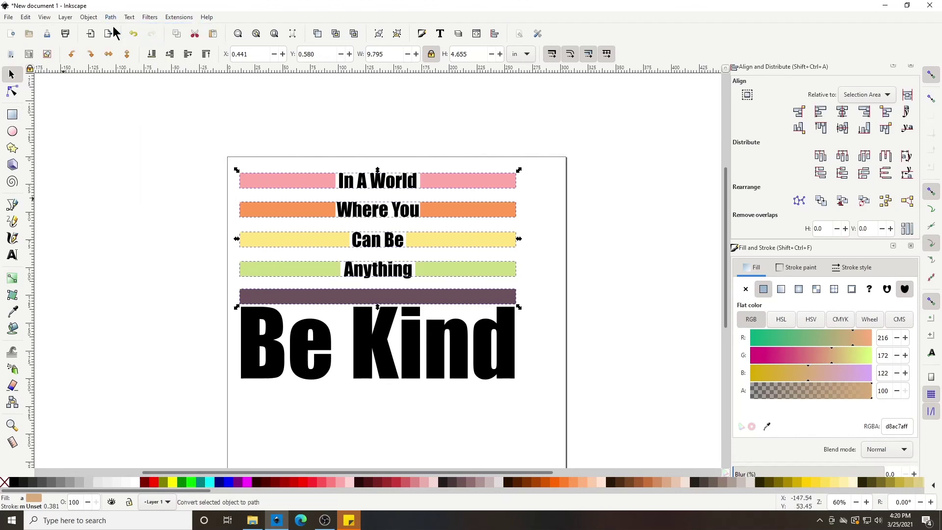
# Inspect the nodes of each stripe and the Be Kind lettering with the Node tool
pyautogui.click(114, 166)
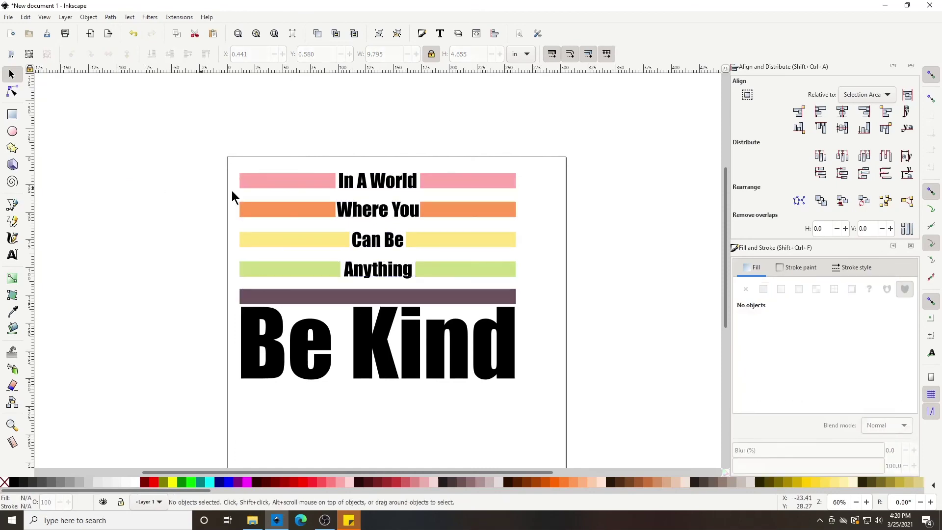
pyautogui.click(276, 184)
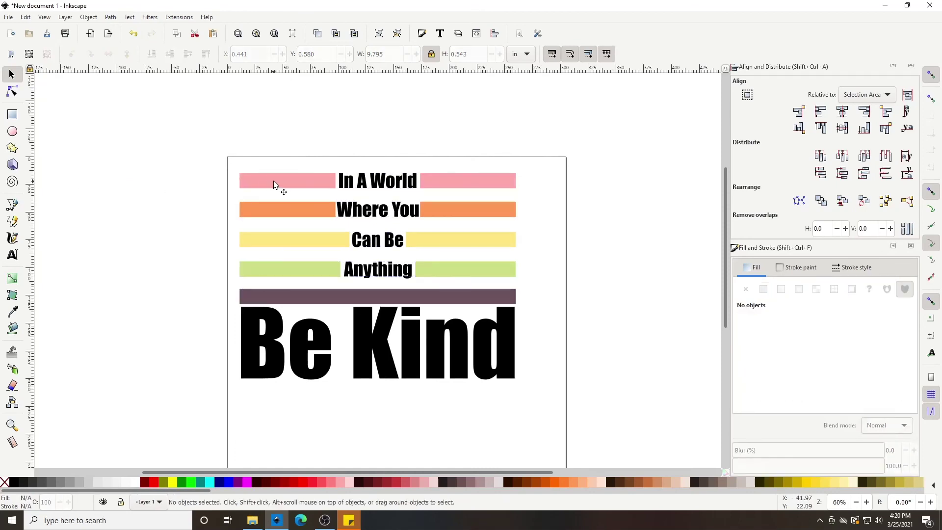
pyautogui.click(13, 91)
pyautogui.click(306, 215)
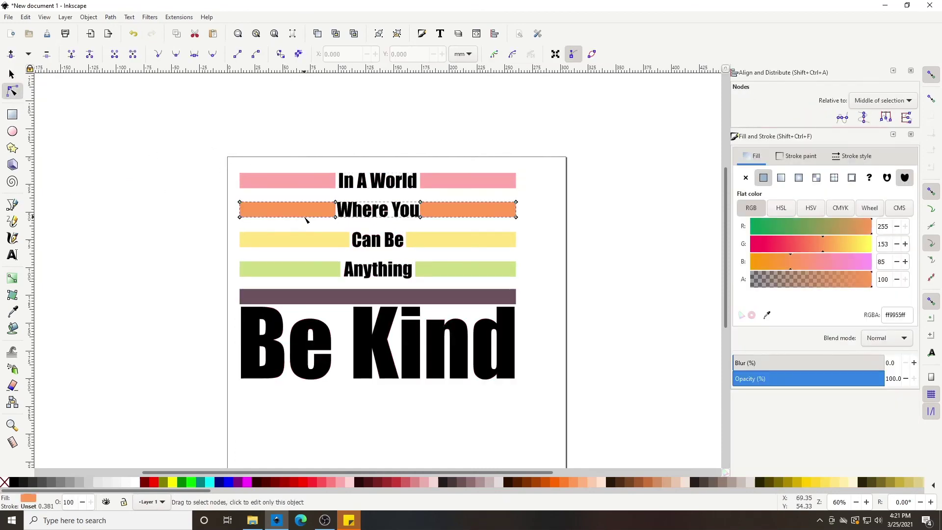
pyautogui.click(302, 242)
pyautogui.click(330, 271)
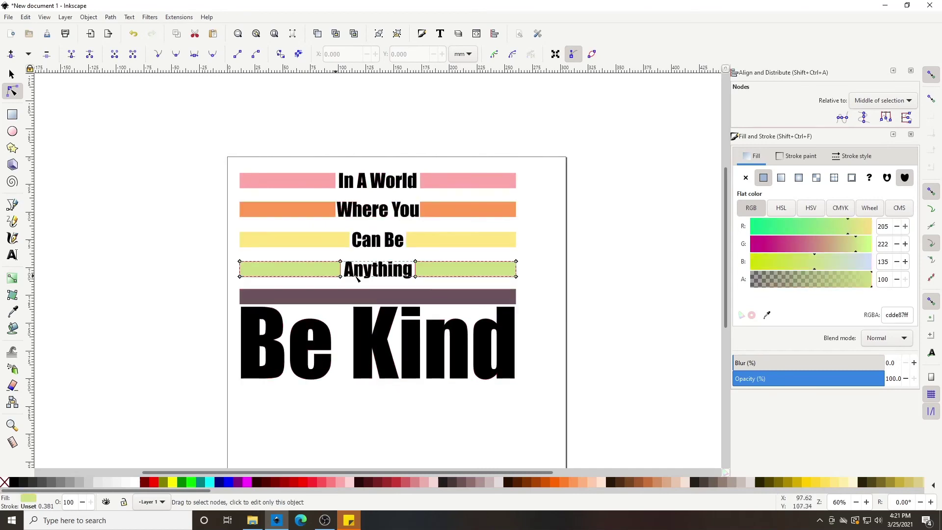
pyautogui.click(290, 297)
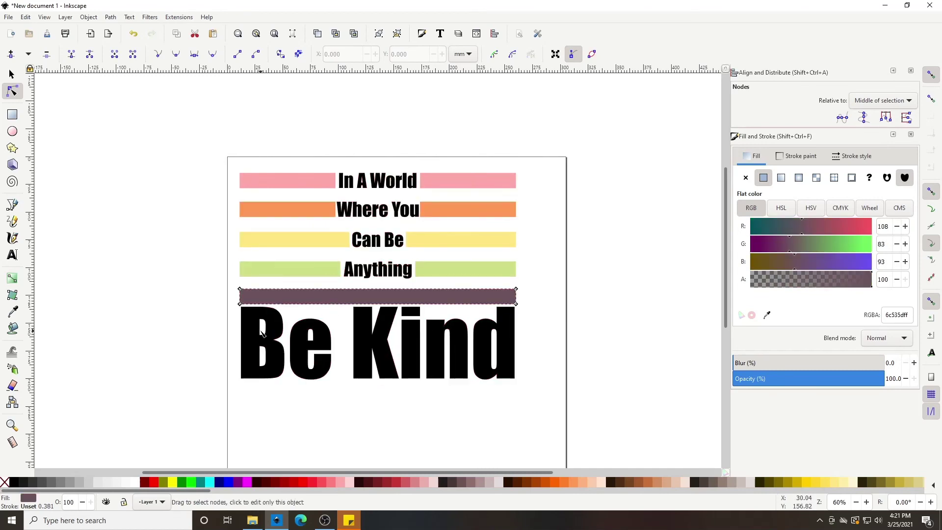
pyautogui.click(268, 334)
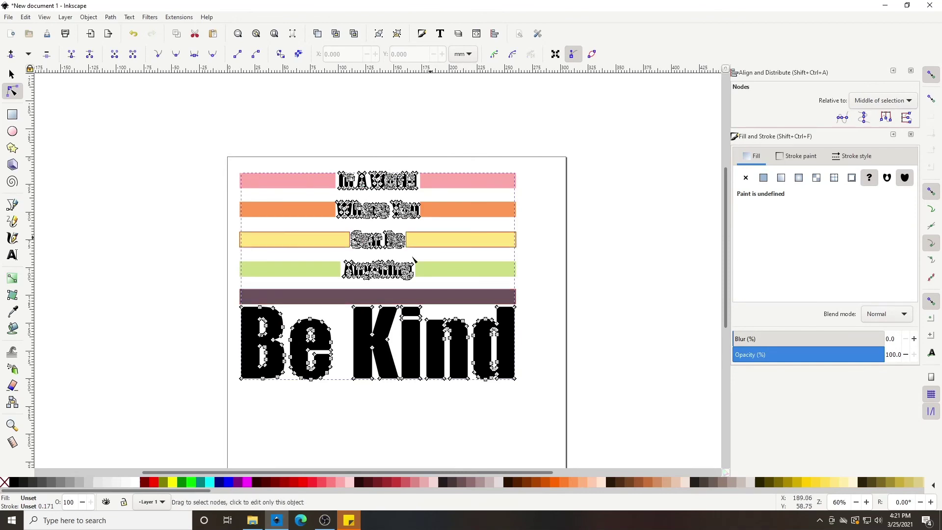
# Zoom out and rubber-band select all six poster paths on the page
pyautogui.click(12, 75)
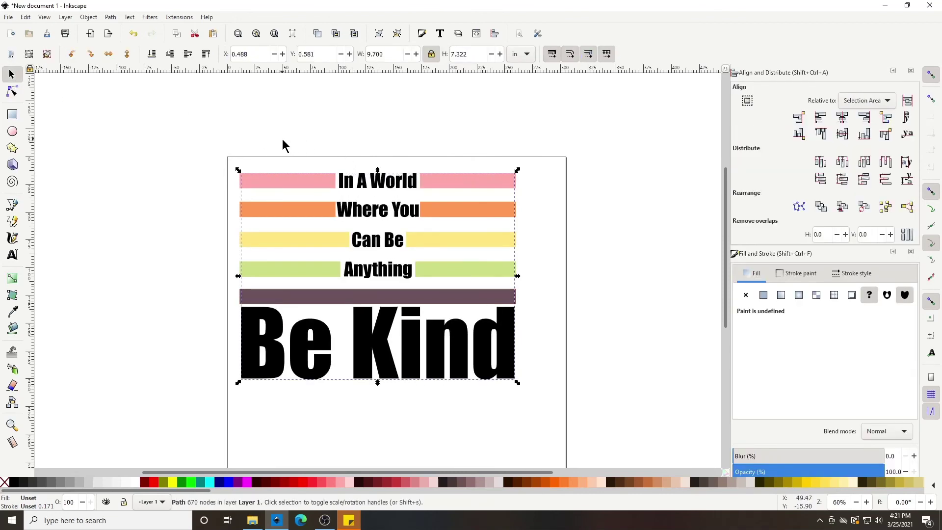
pyautogui.press('-')
pyautogui.moveTo(249, 154); pyautogui.dragTo(508, 400)
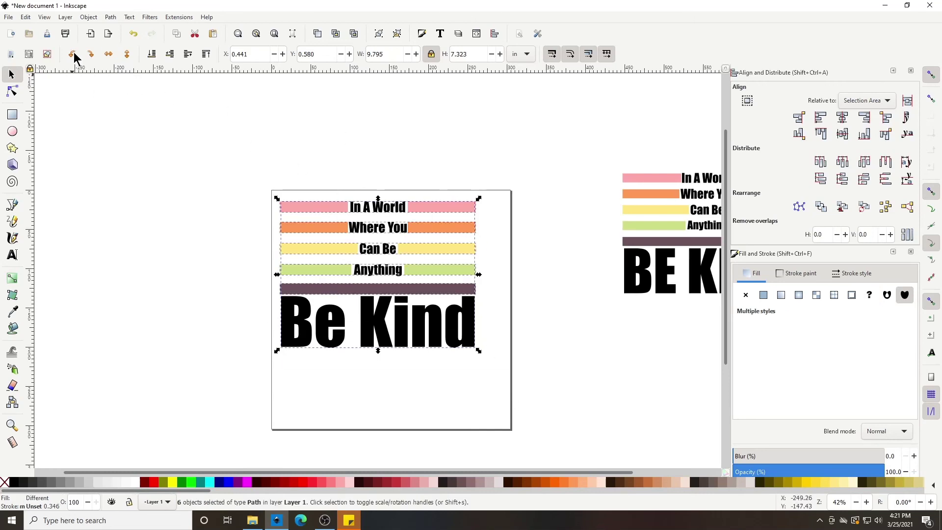
# Group the six poster pieces and scale the group to 10 in wide
pyautogui.click(89, 17)
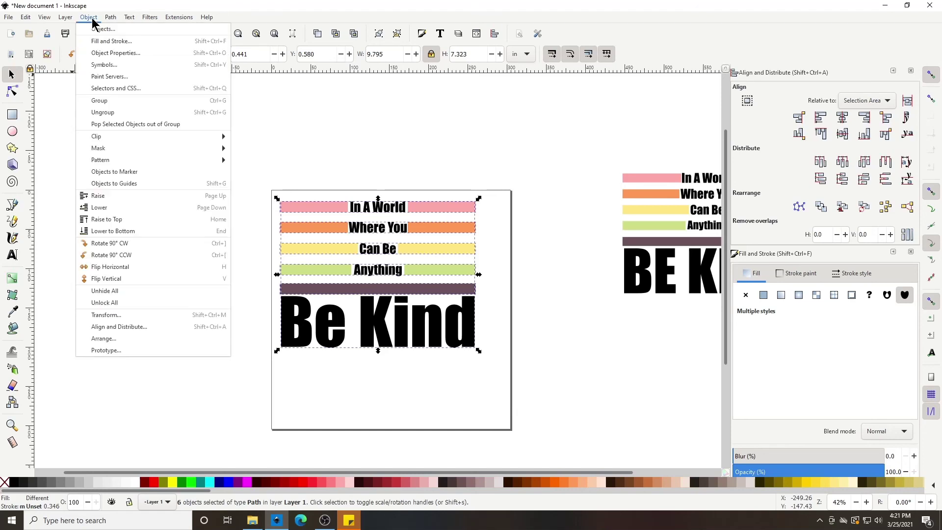
pyautogui.click(123, 103)
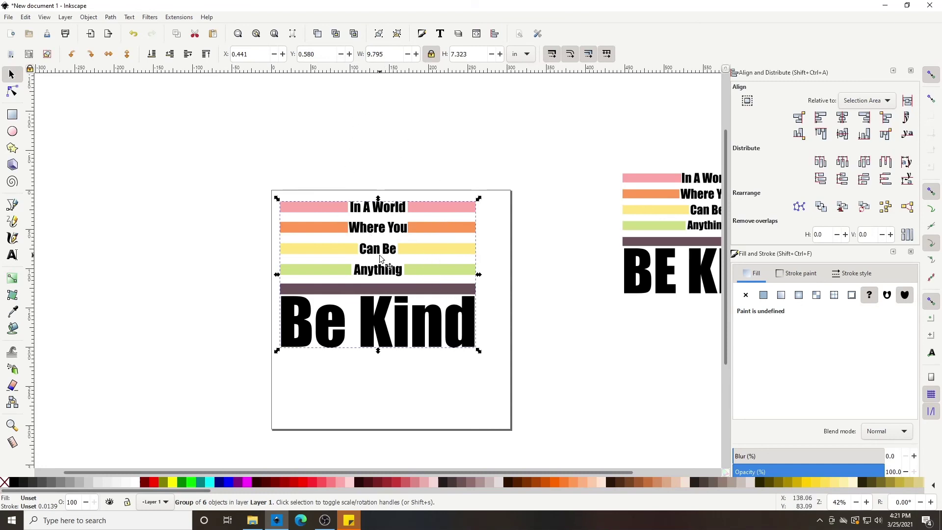
pyautogui.click(389, 55)
pyautogui.write('10')
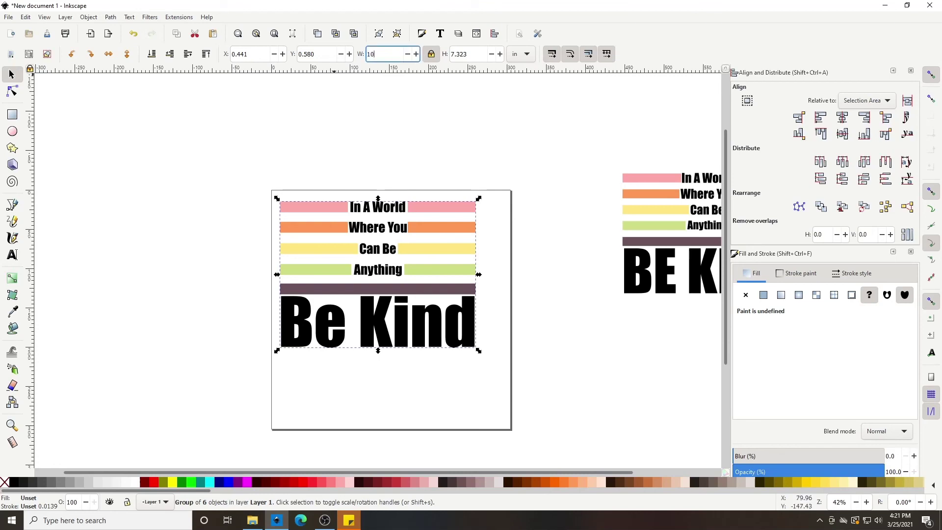
pyautogui.press('Return')
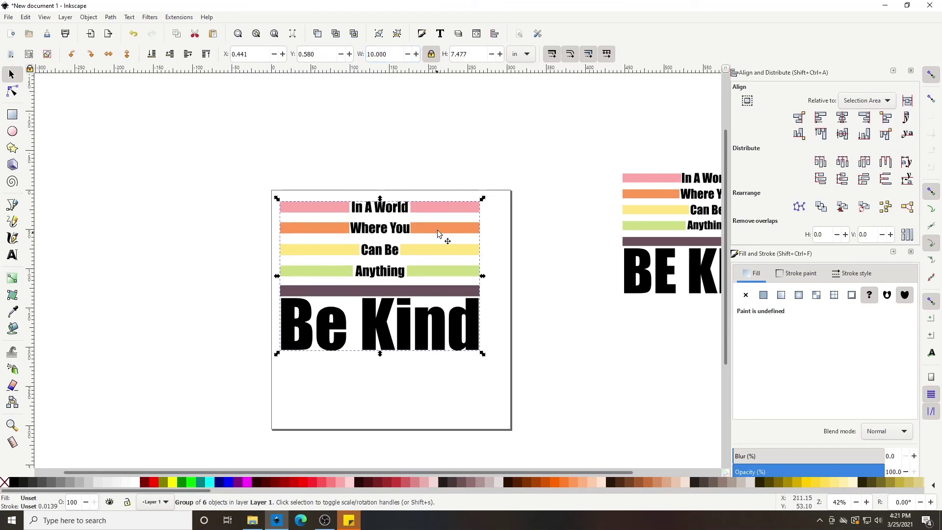
pyautogui.moveTo(437, 228); pyautogui.dragTo(435, 223)
# Delete the spare copy beside the page and reselect the poster group
pyautogui.click(655, 196)
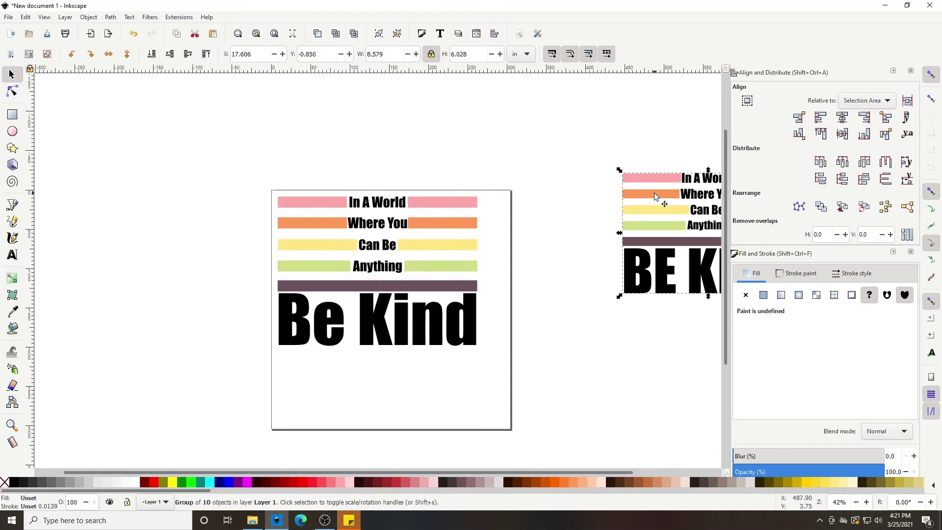
pyautogui.press('Delete')
pyautogui.click(410, 227)
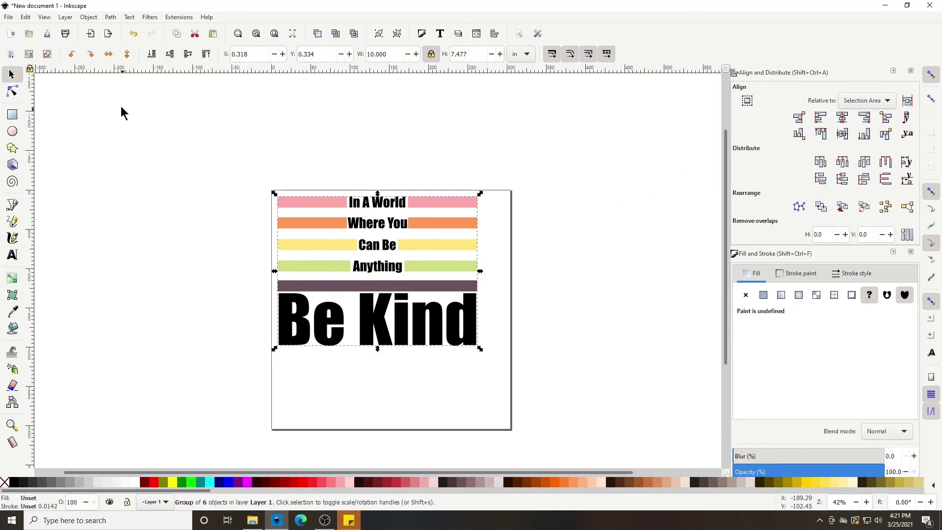
# Save the poster as 'Be Kind.svg' using the Plain SVG (*.svg) format
pyautogui.click(8, 18)
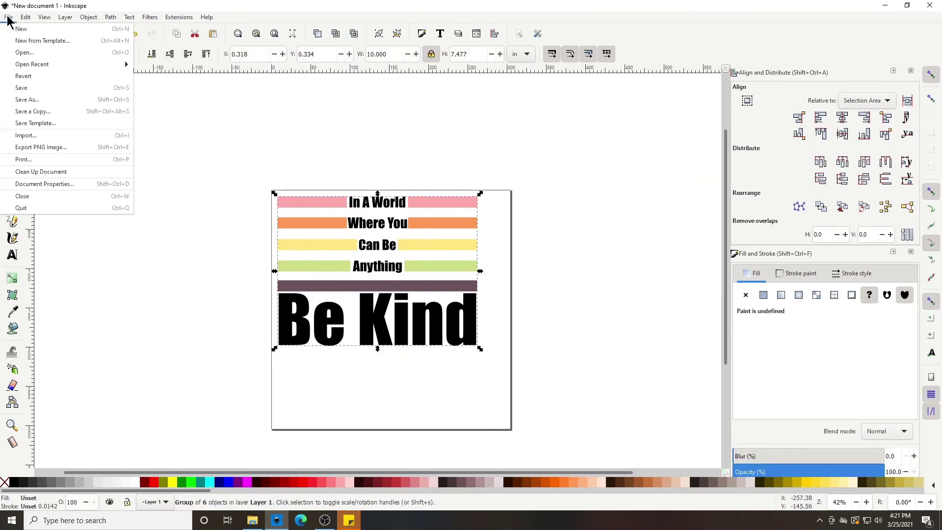
pyautogui.click(31, 100)
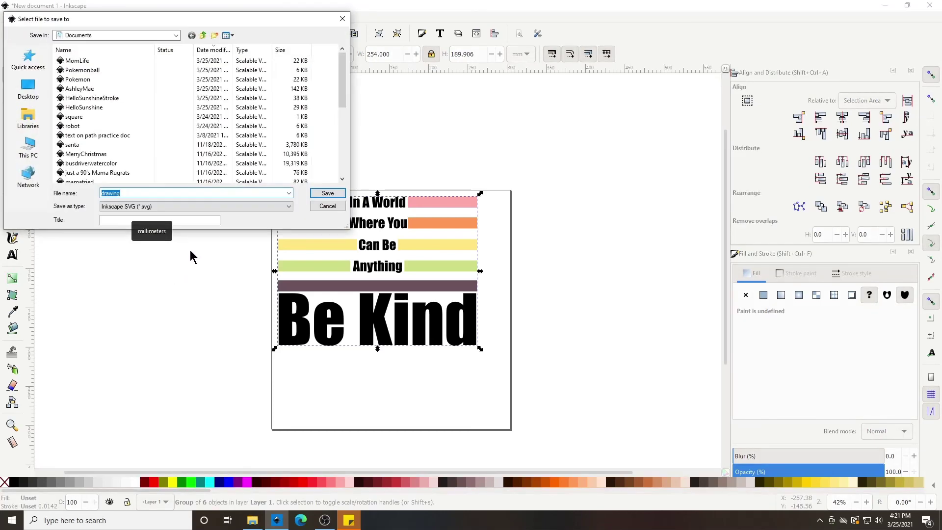
pyautogui.write('Be K')
pyautogui.press('Tab')
pyautogui.hotkey('alt', 'Down')
pyautogui.press('Down')
pyautogui.press('Down')
pyautogui.press('Down')
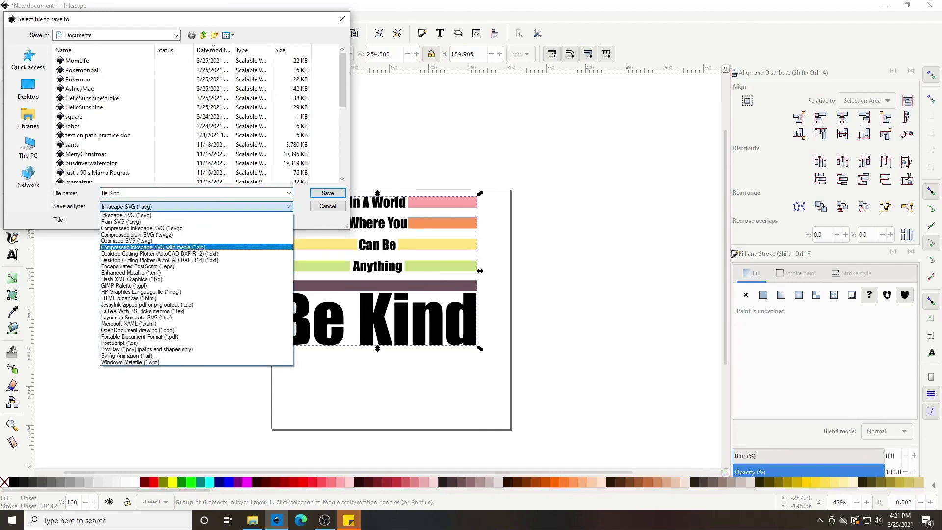
pyautogui.press('Up')
pyautogui.press('Up')
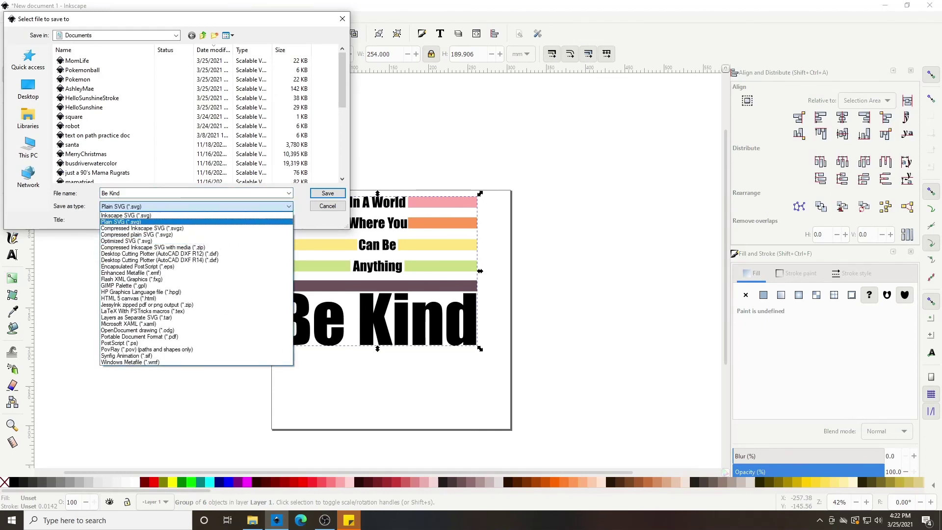
pyautogui.press('Return')
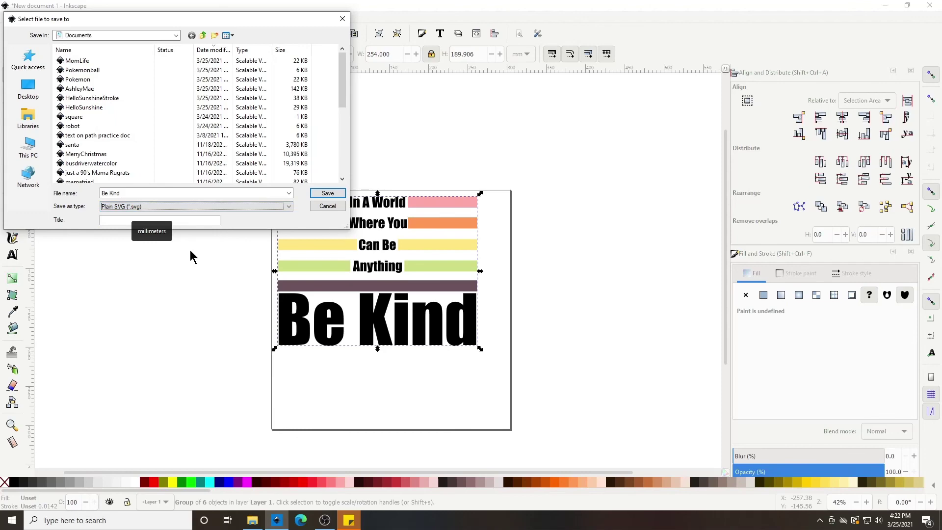
pyautogui.click(314, 195)
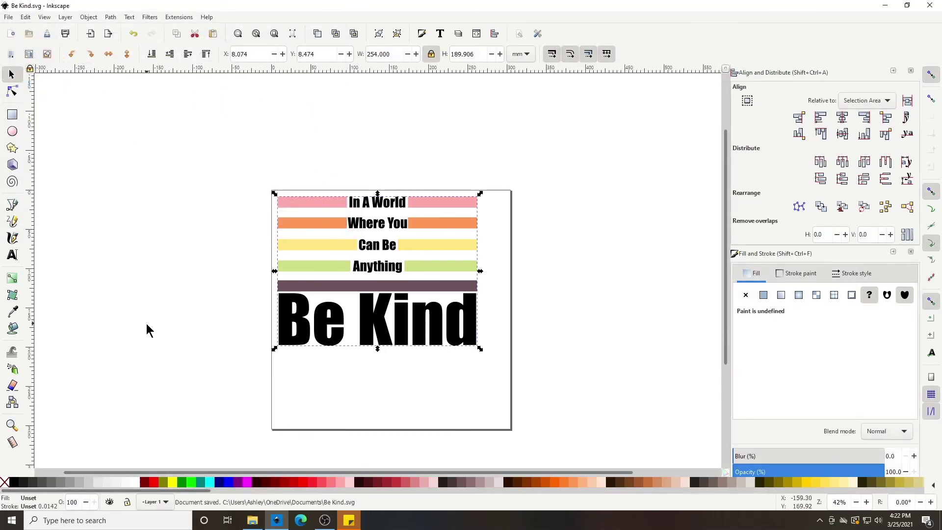